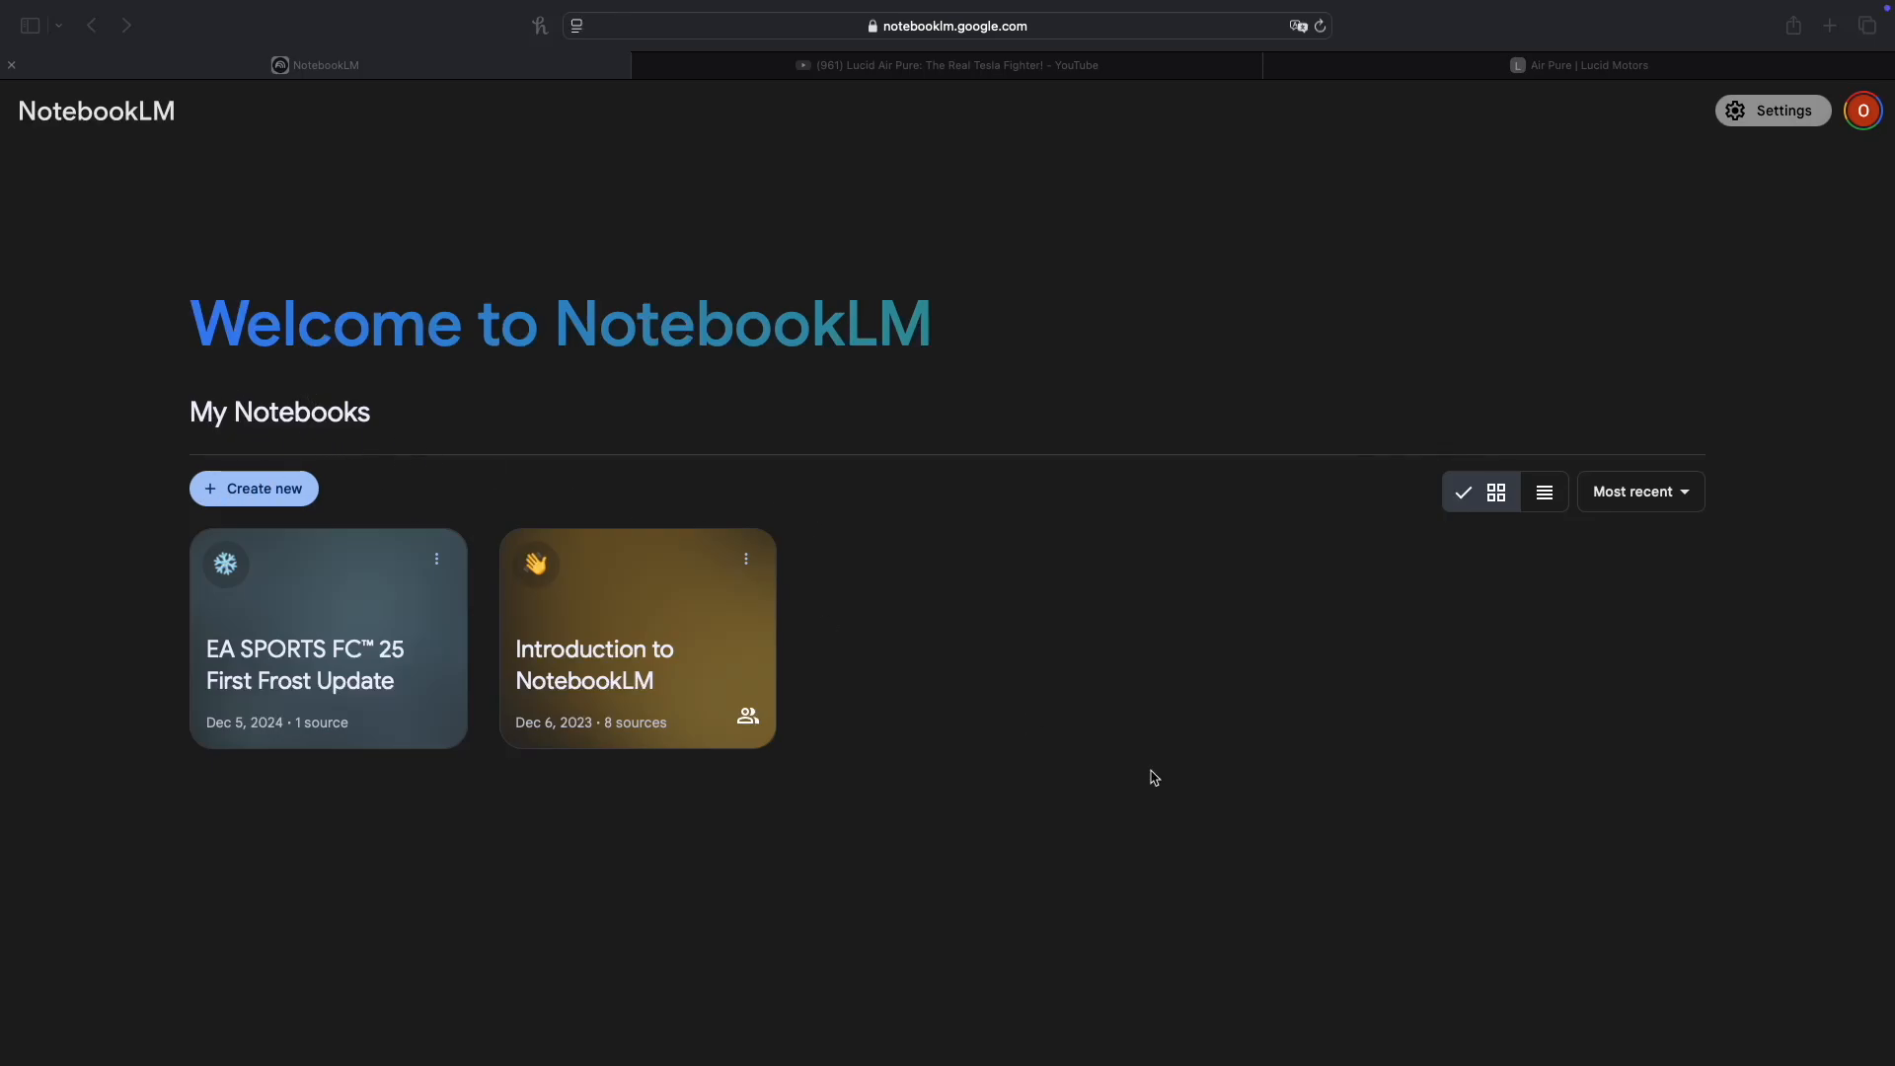
click(1671, 496)
click(1671, 496)
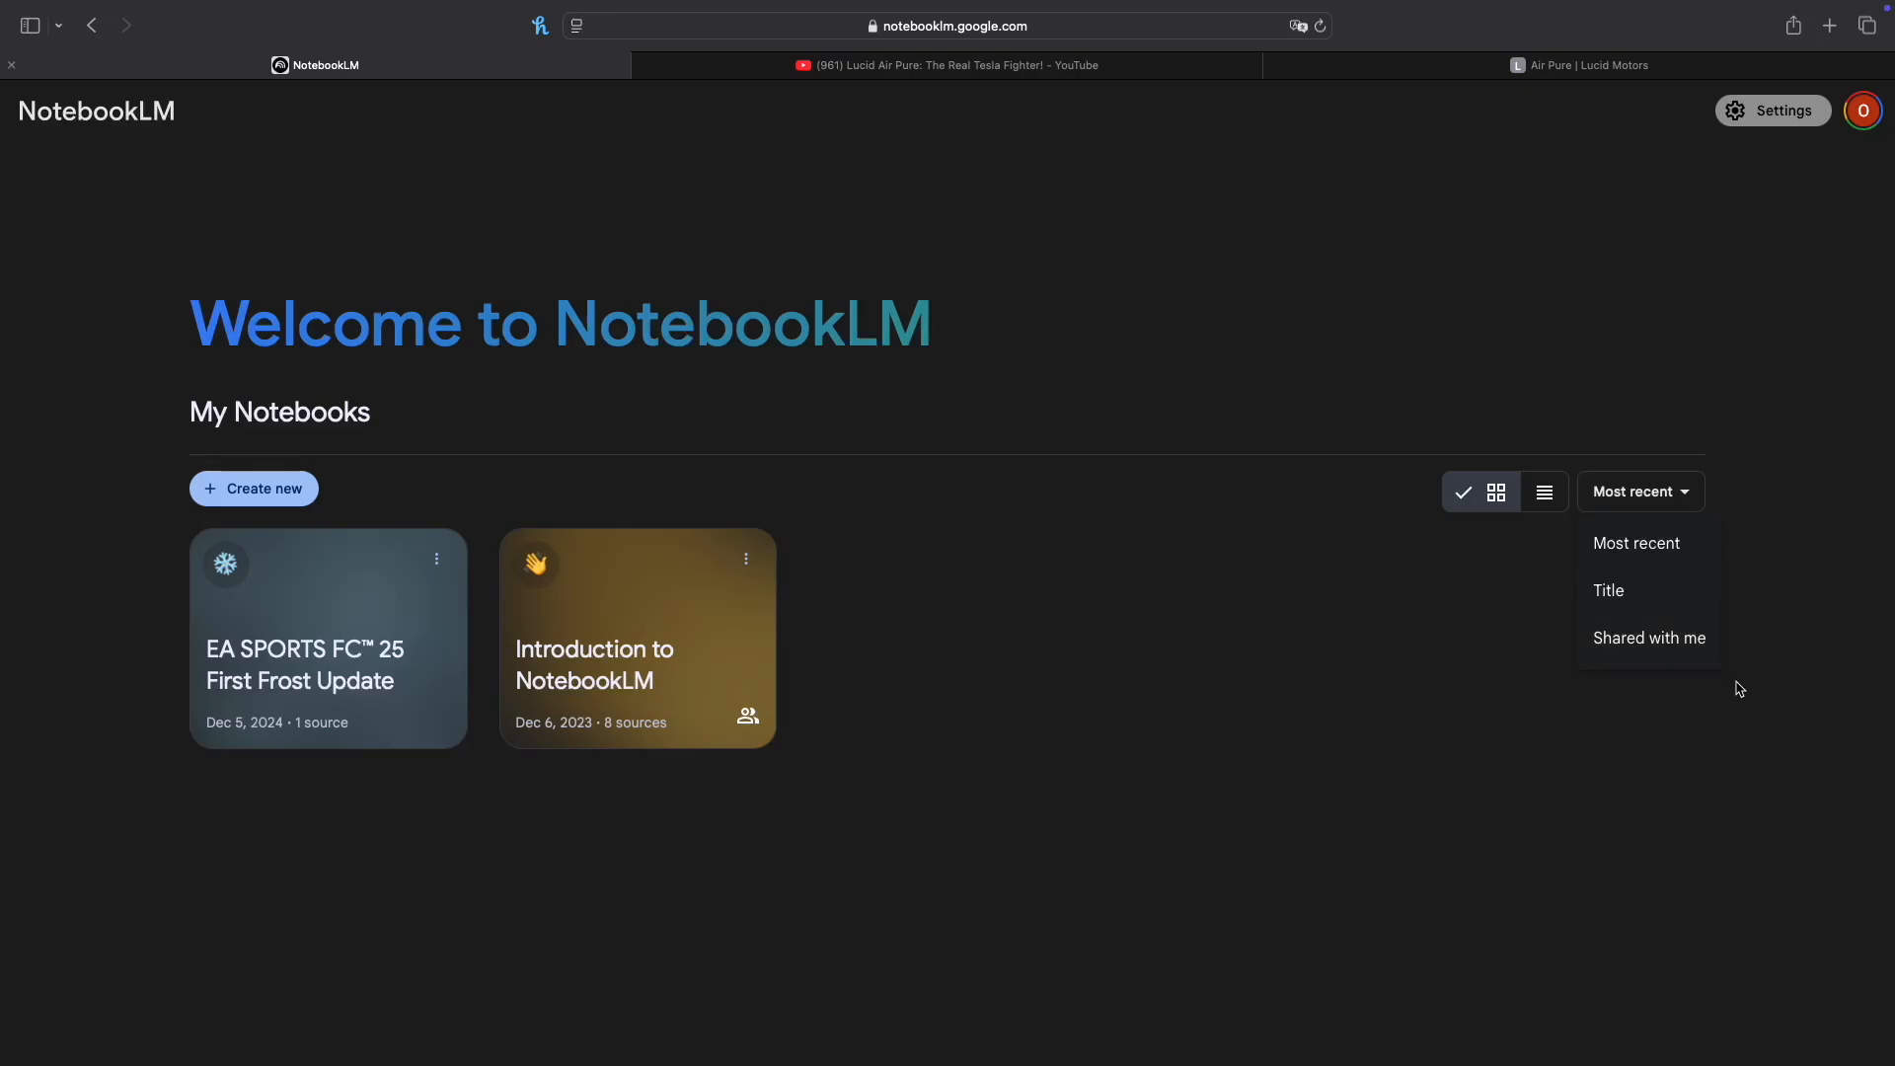
click(1666, 493)
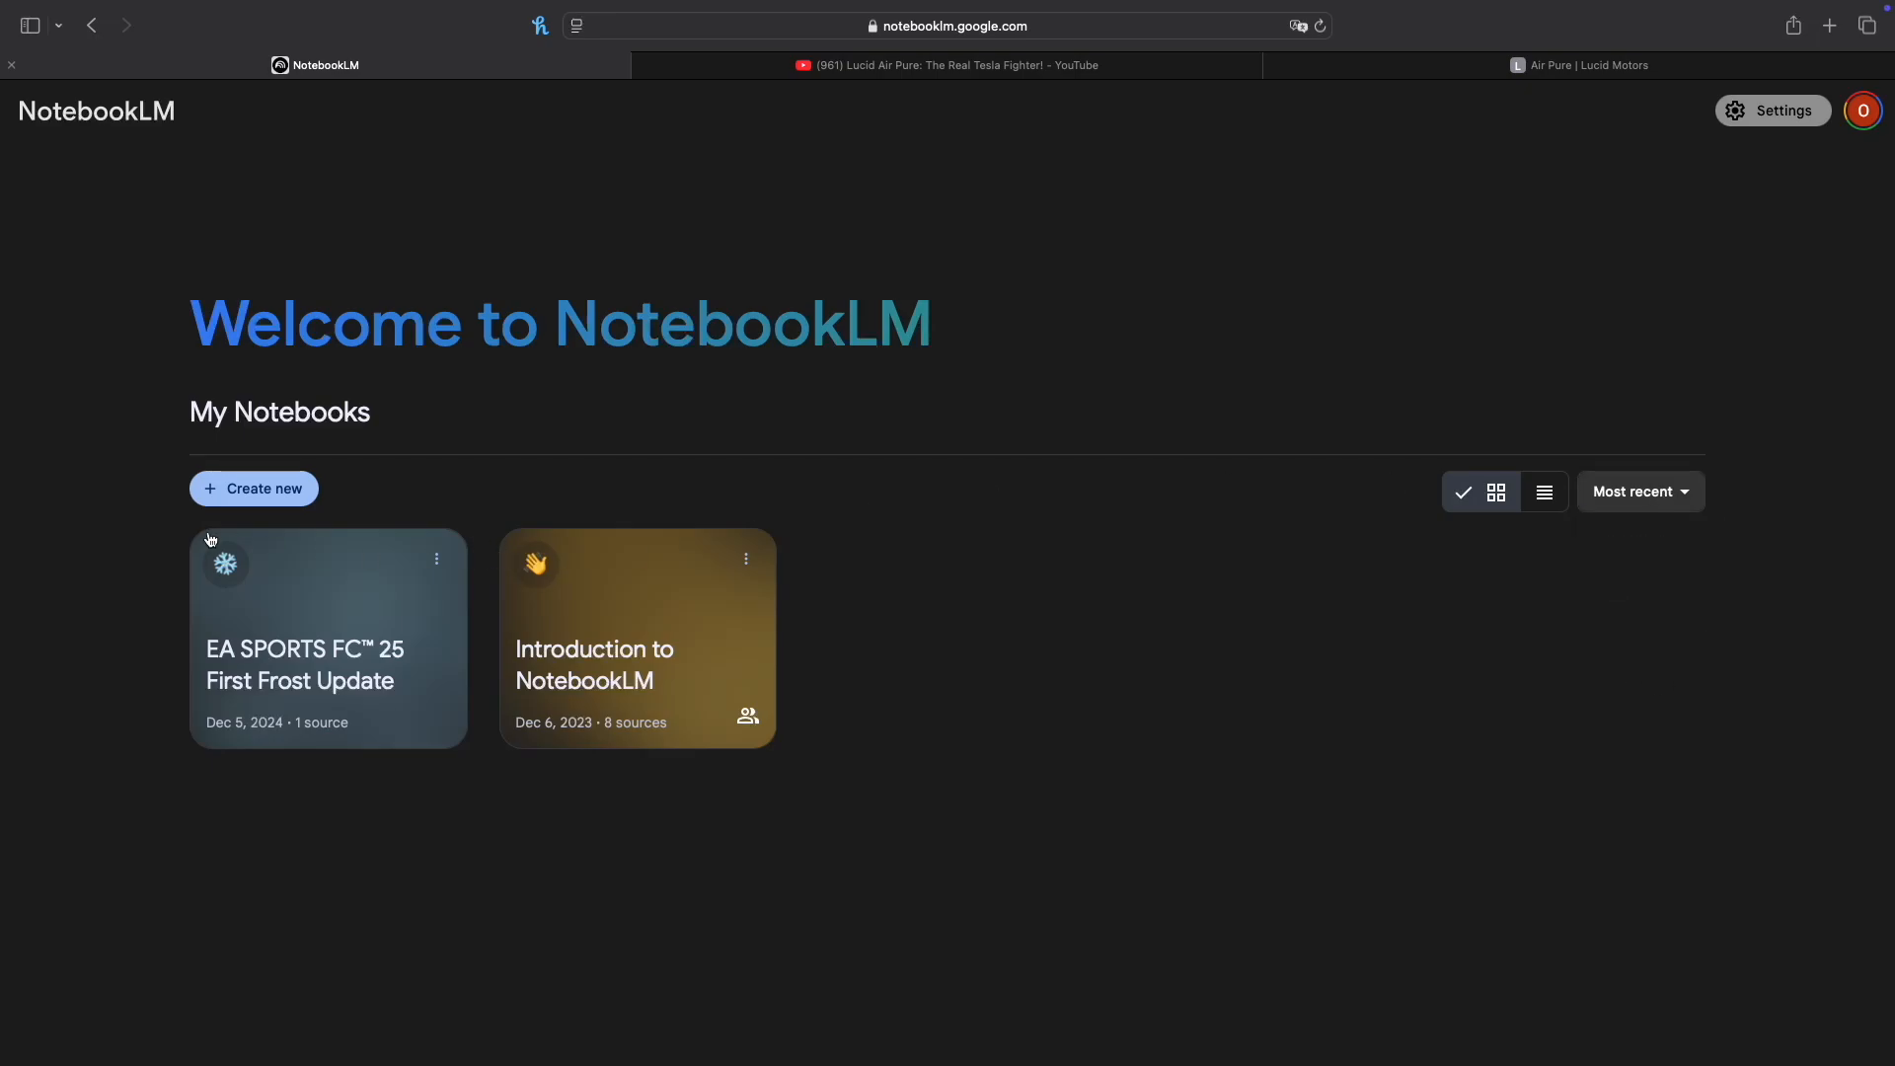
Step: Create a new notebook with a website link as its source type and bring up the Air Pure | Lucid Motors page
click(255, 489)
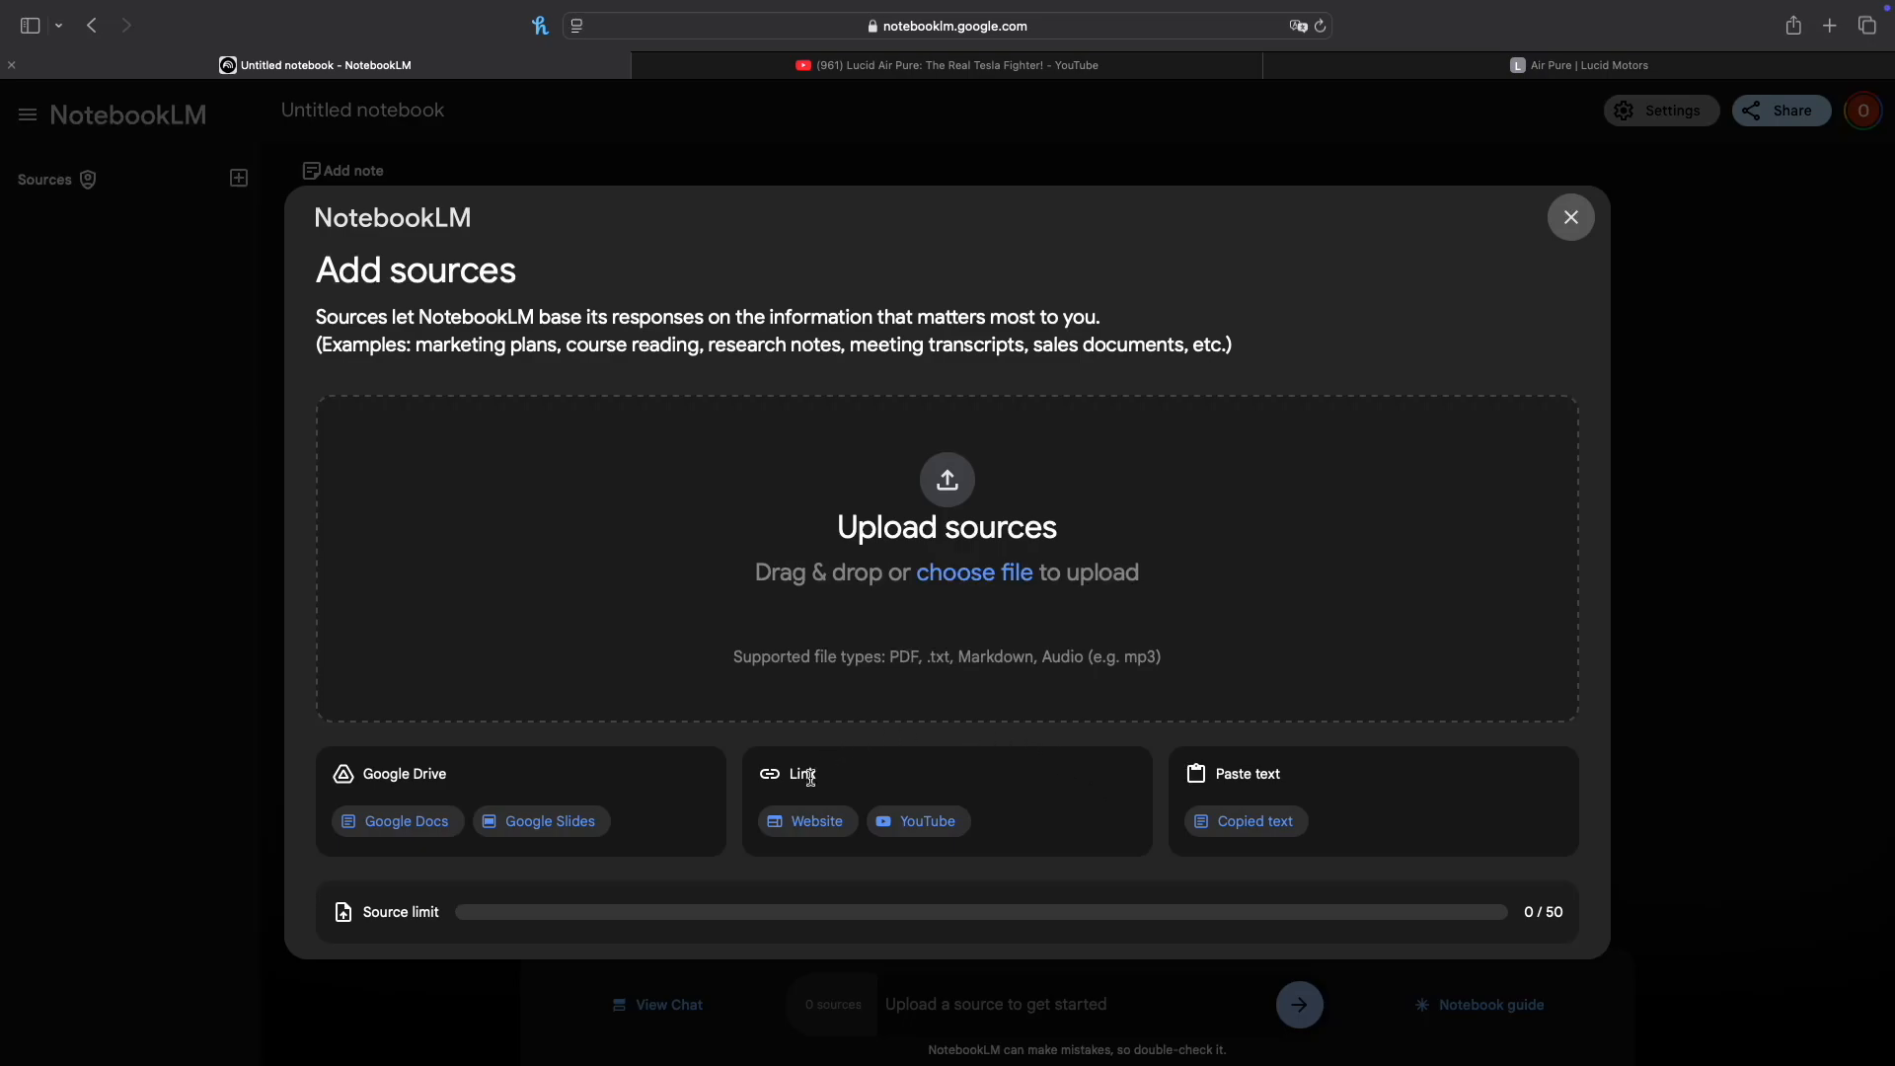
click(822, 833)
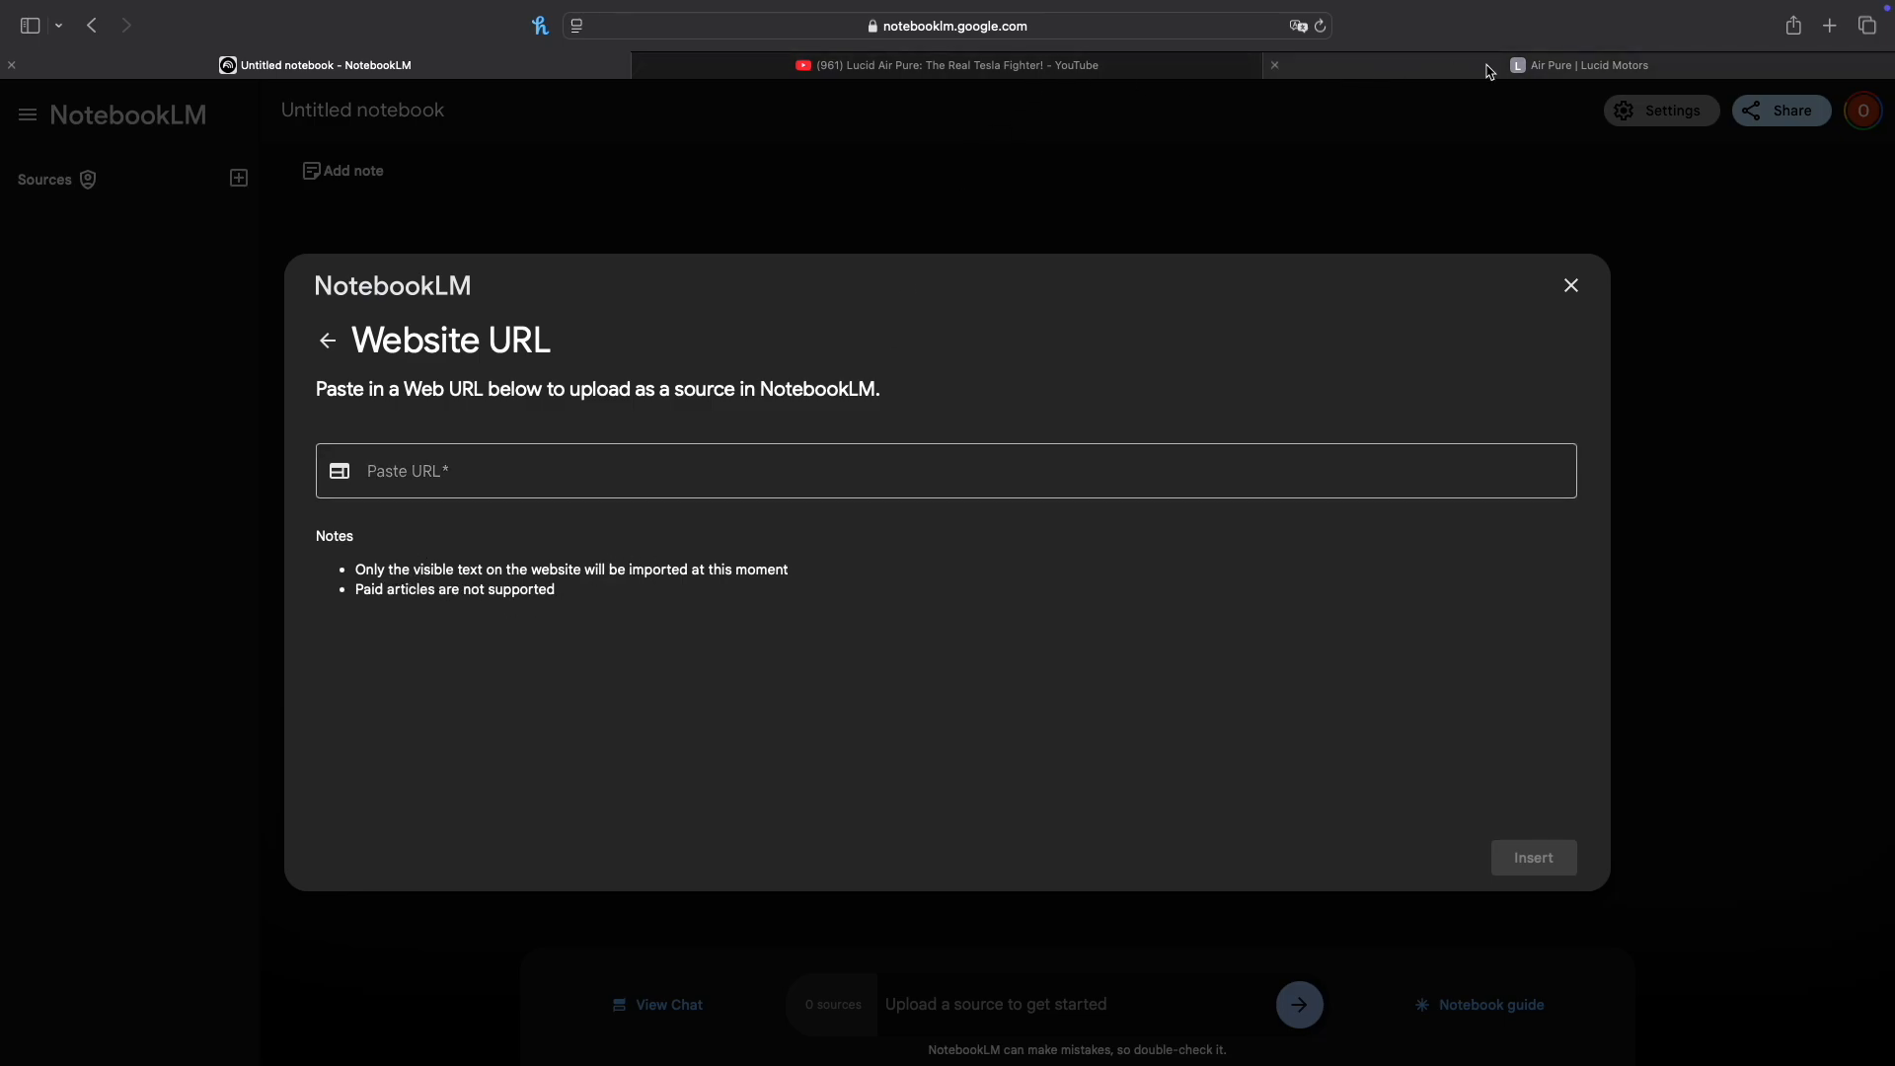
click(1520, 67)
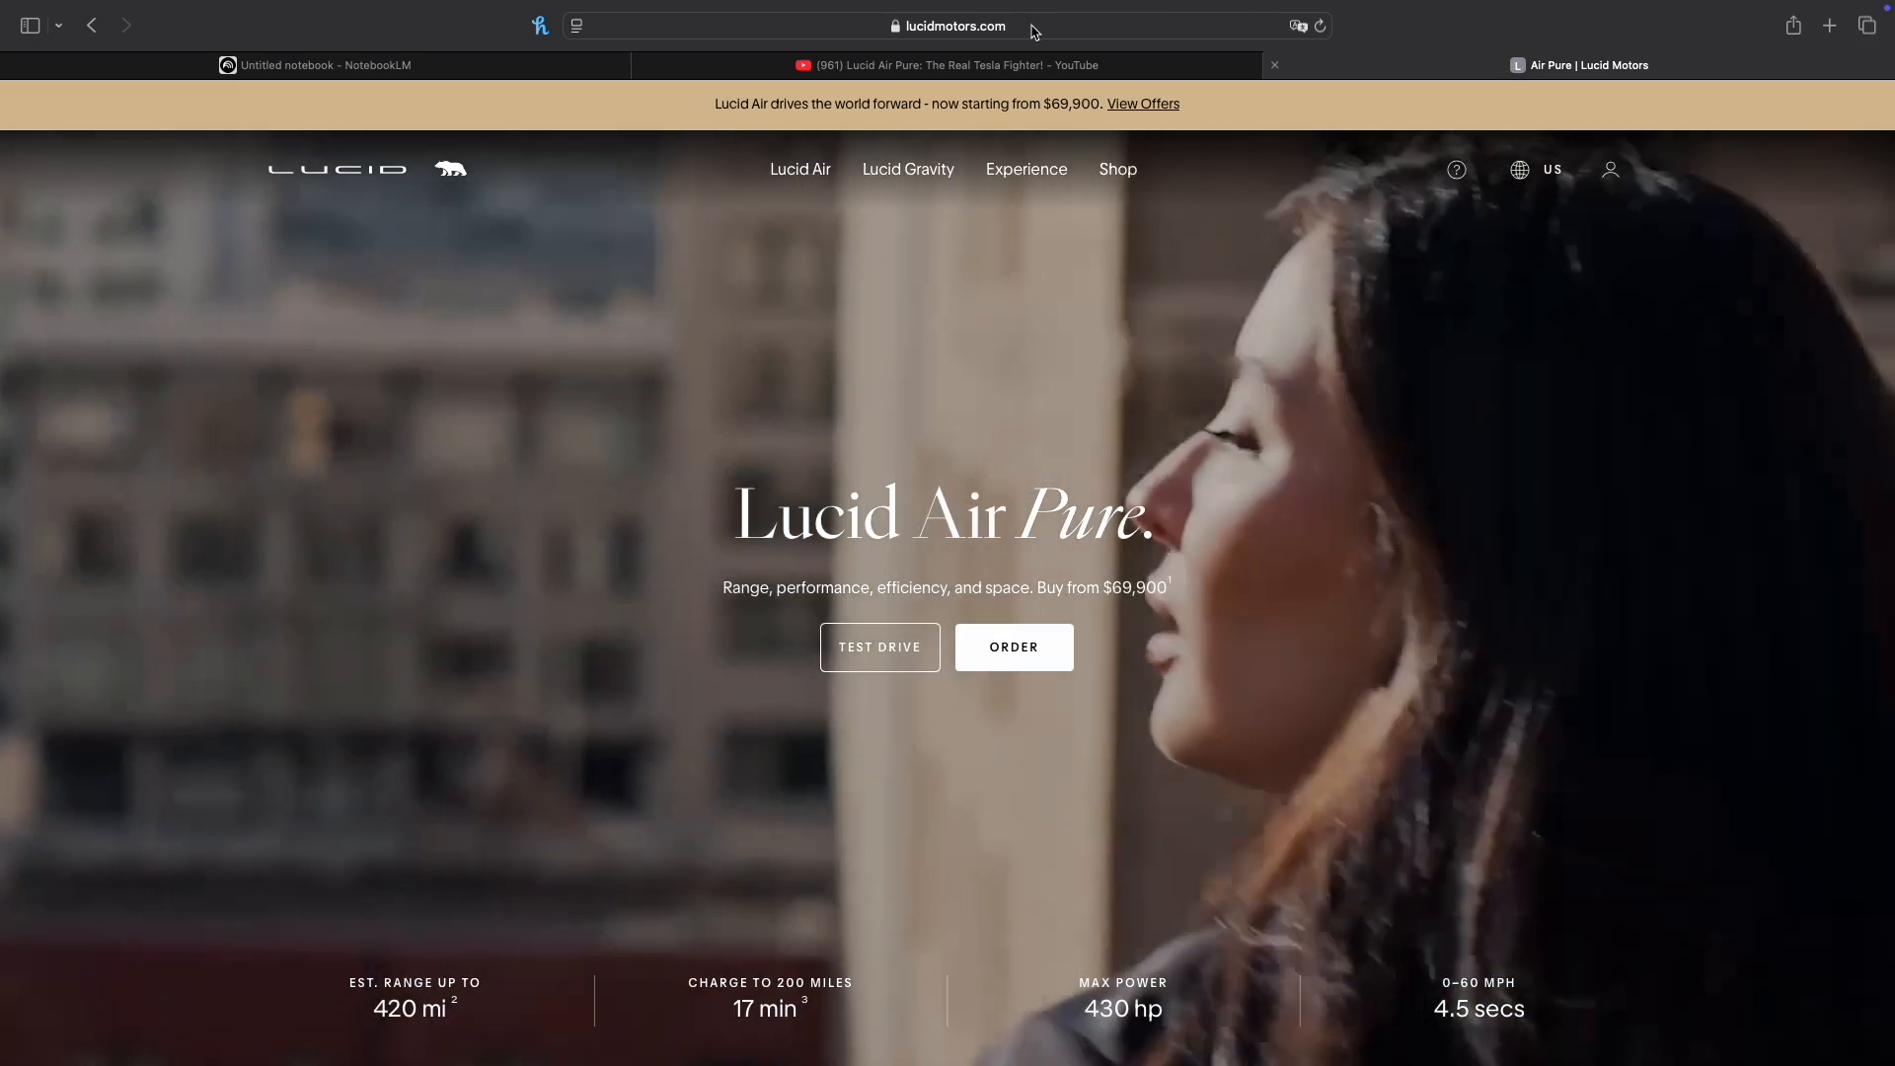
click(1034, 28)
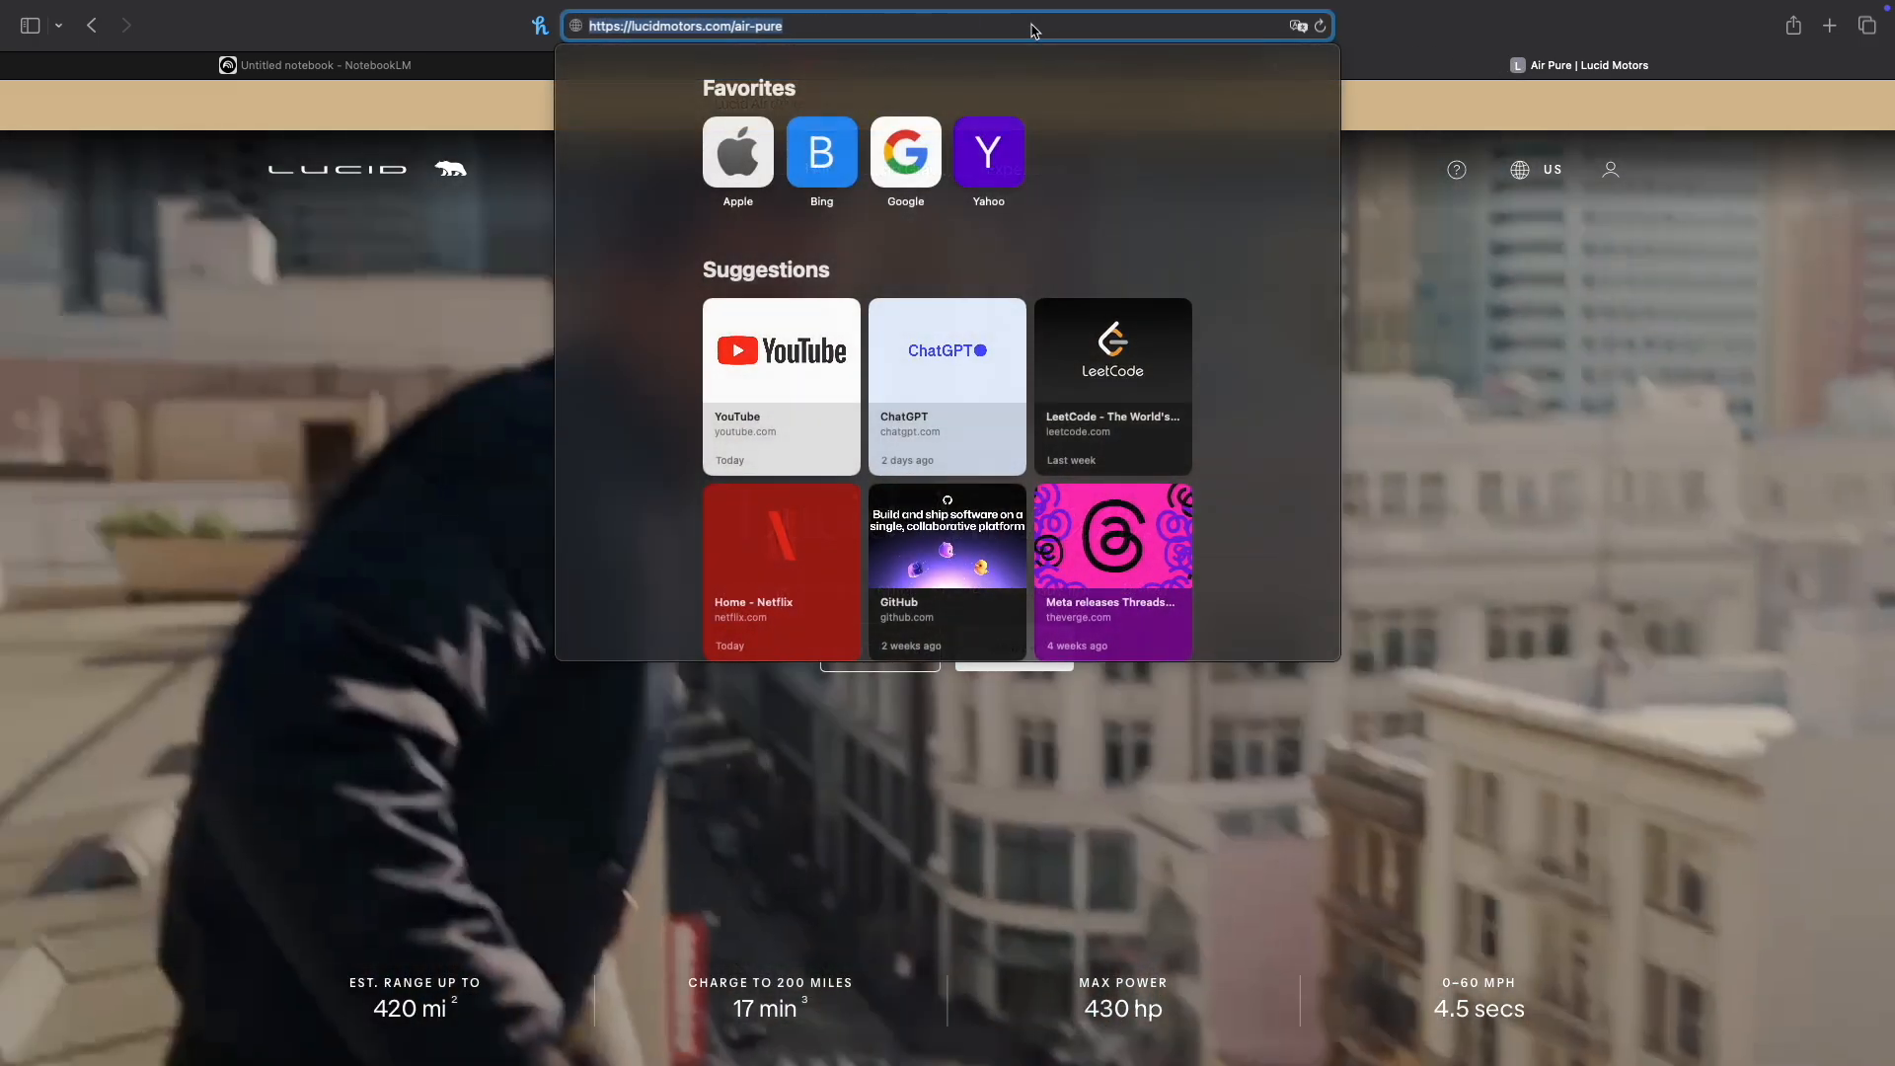
text(https://youtu.be/PcNuhTpQERM?si=0mvGQDJuKEy1N31-)
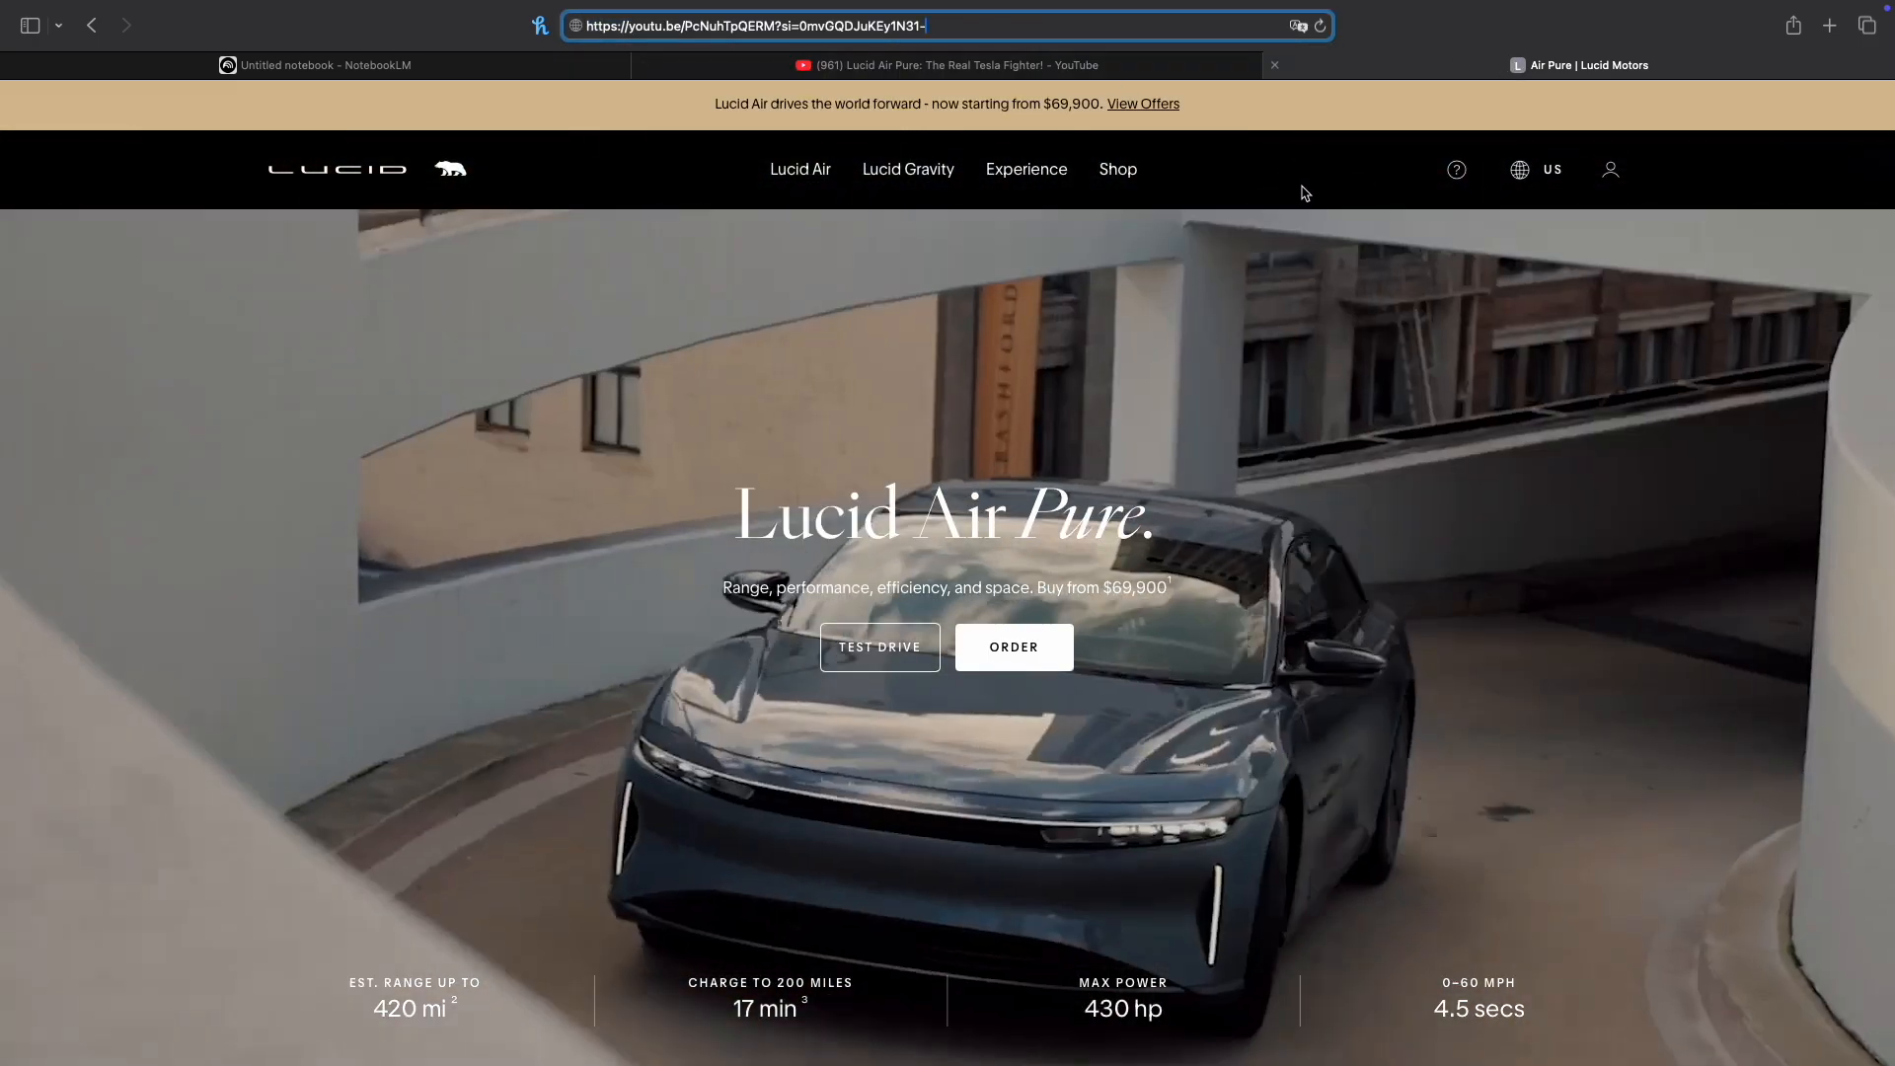
click(1251, 318)
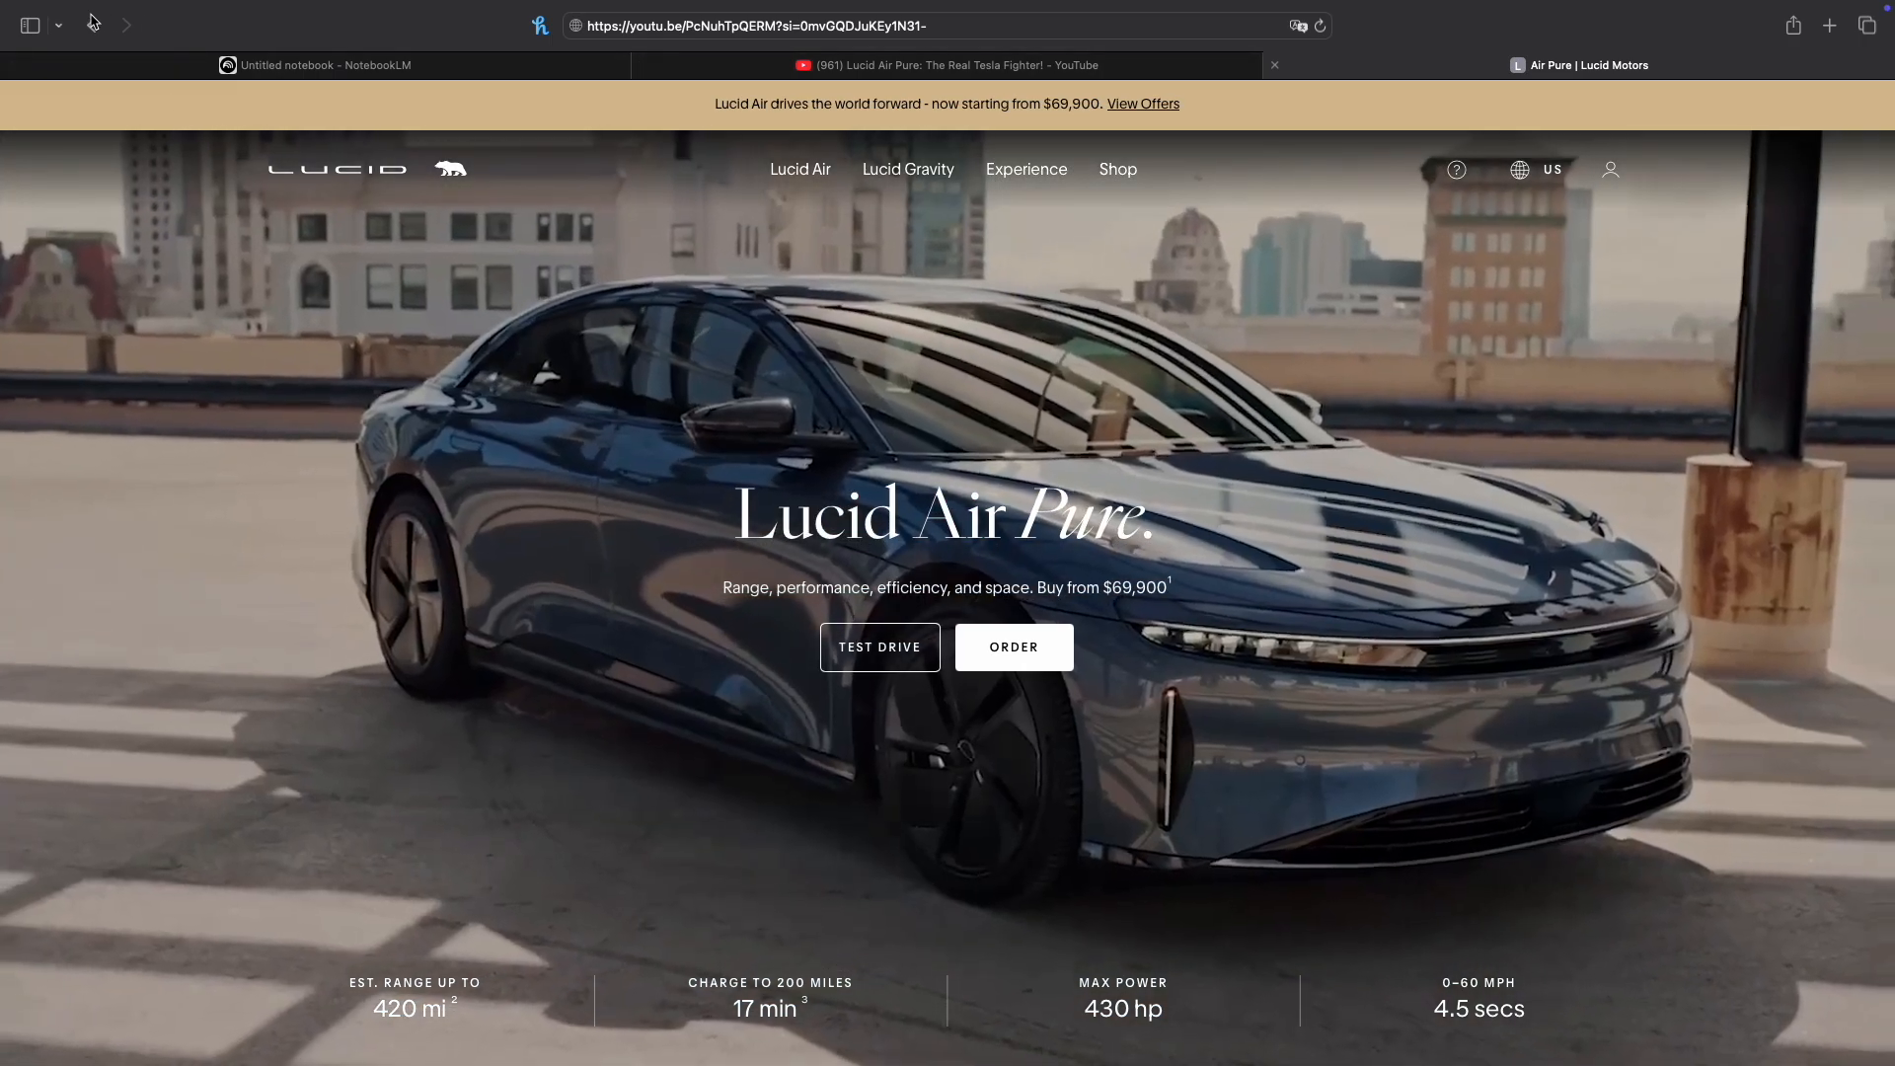
click(91, 24)
click(126, 27)
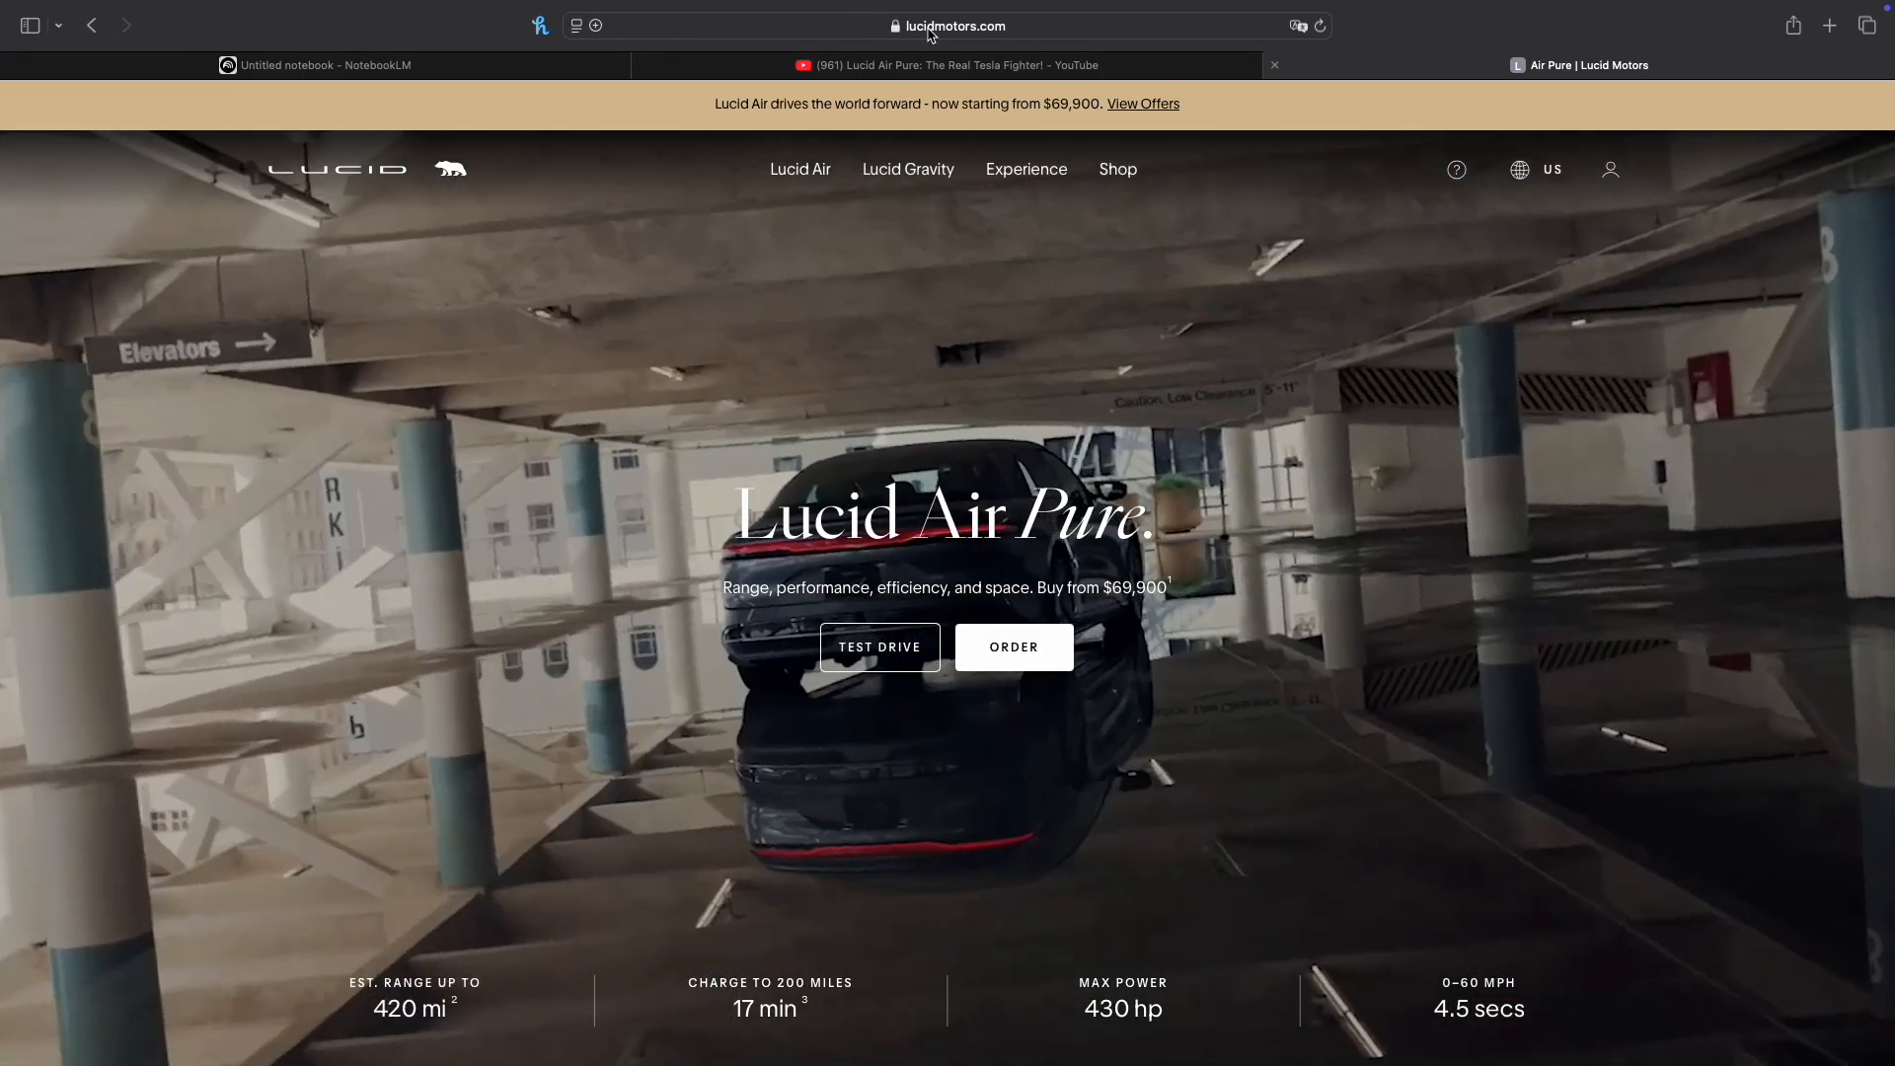
click(928, 28)
key(super+c)
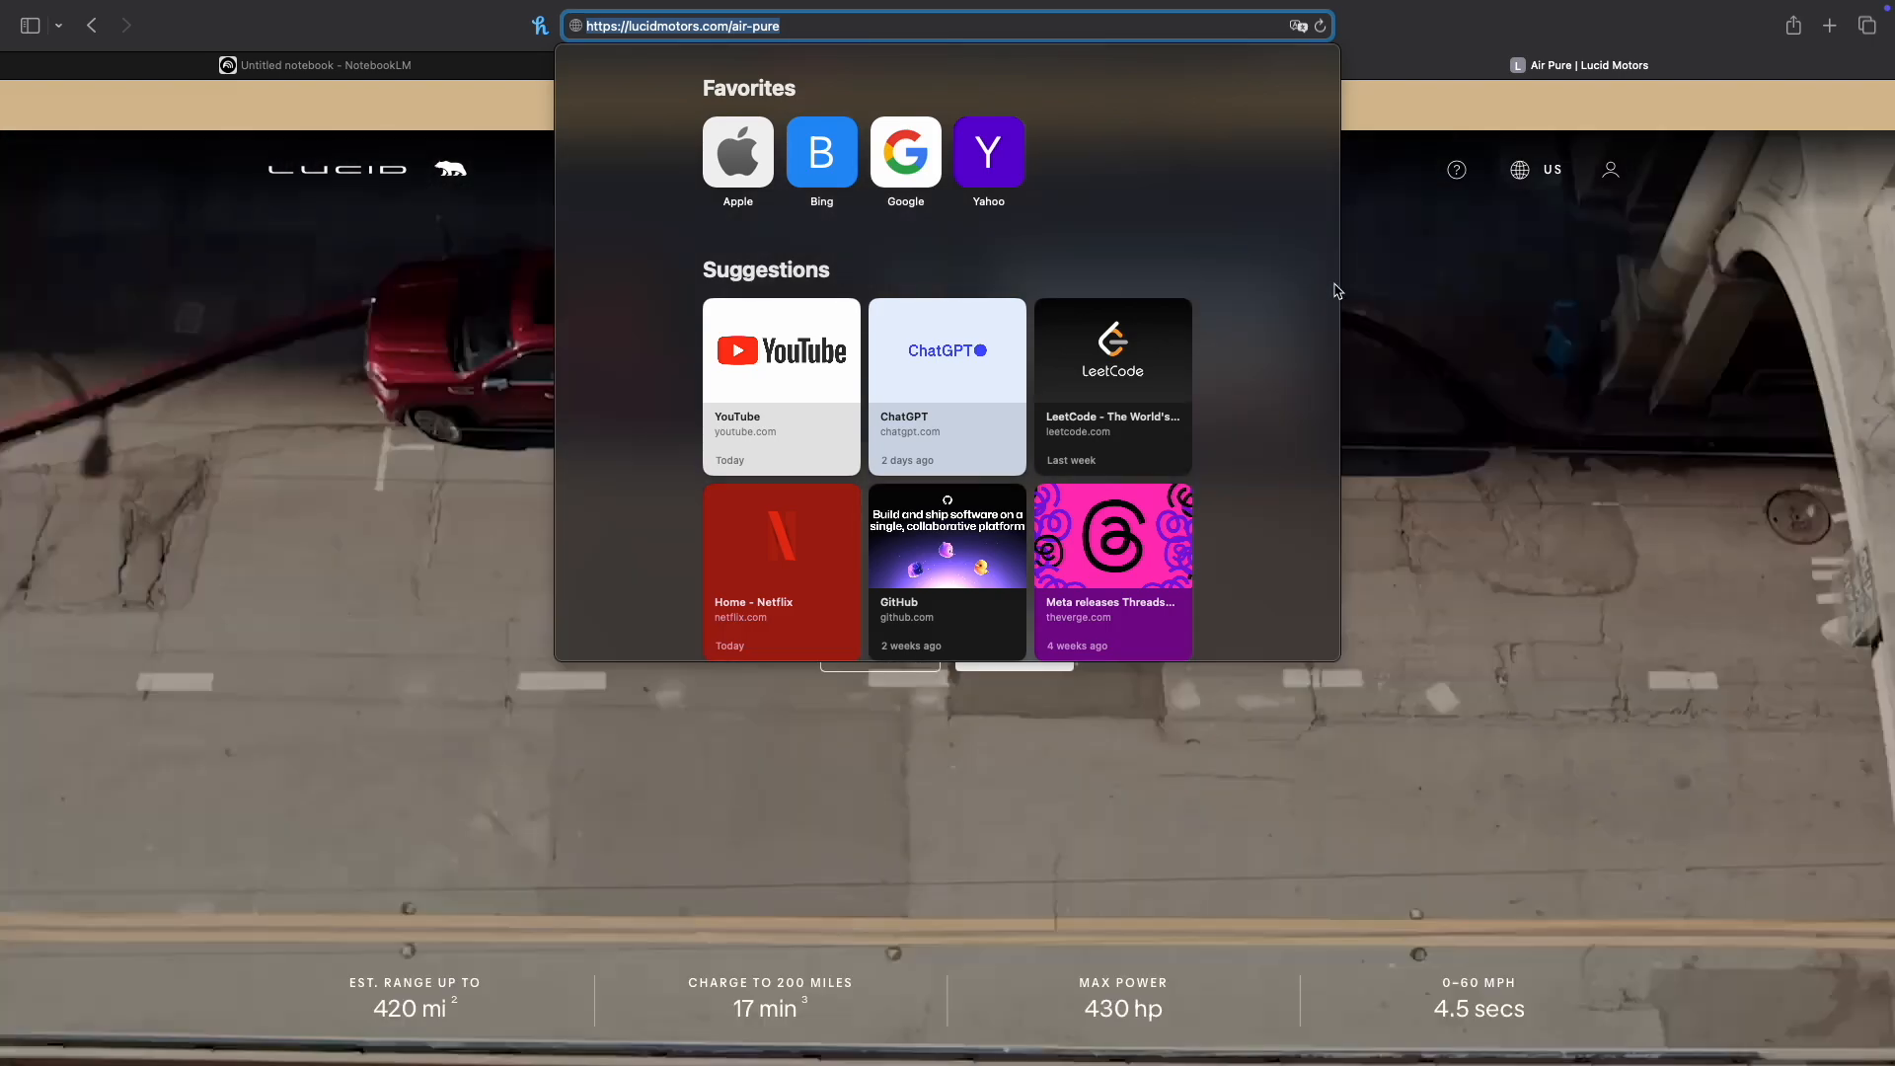
click(1495, 388)
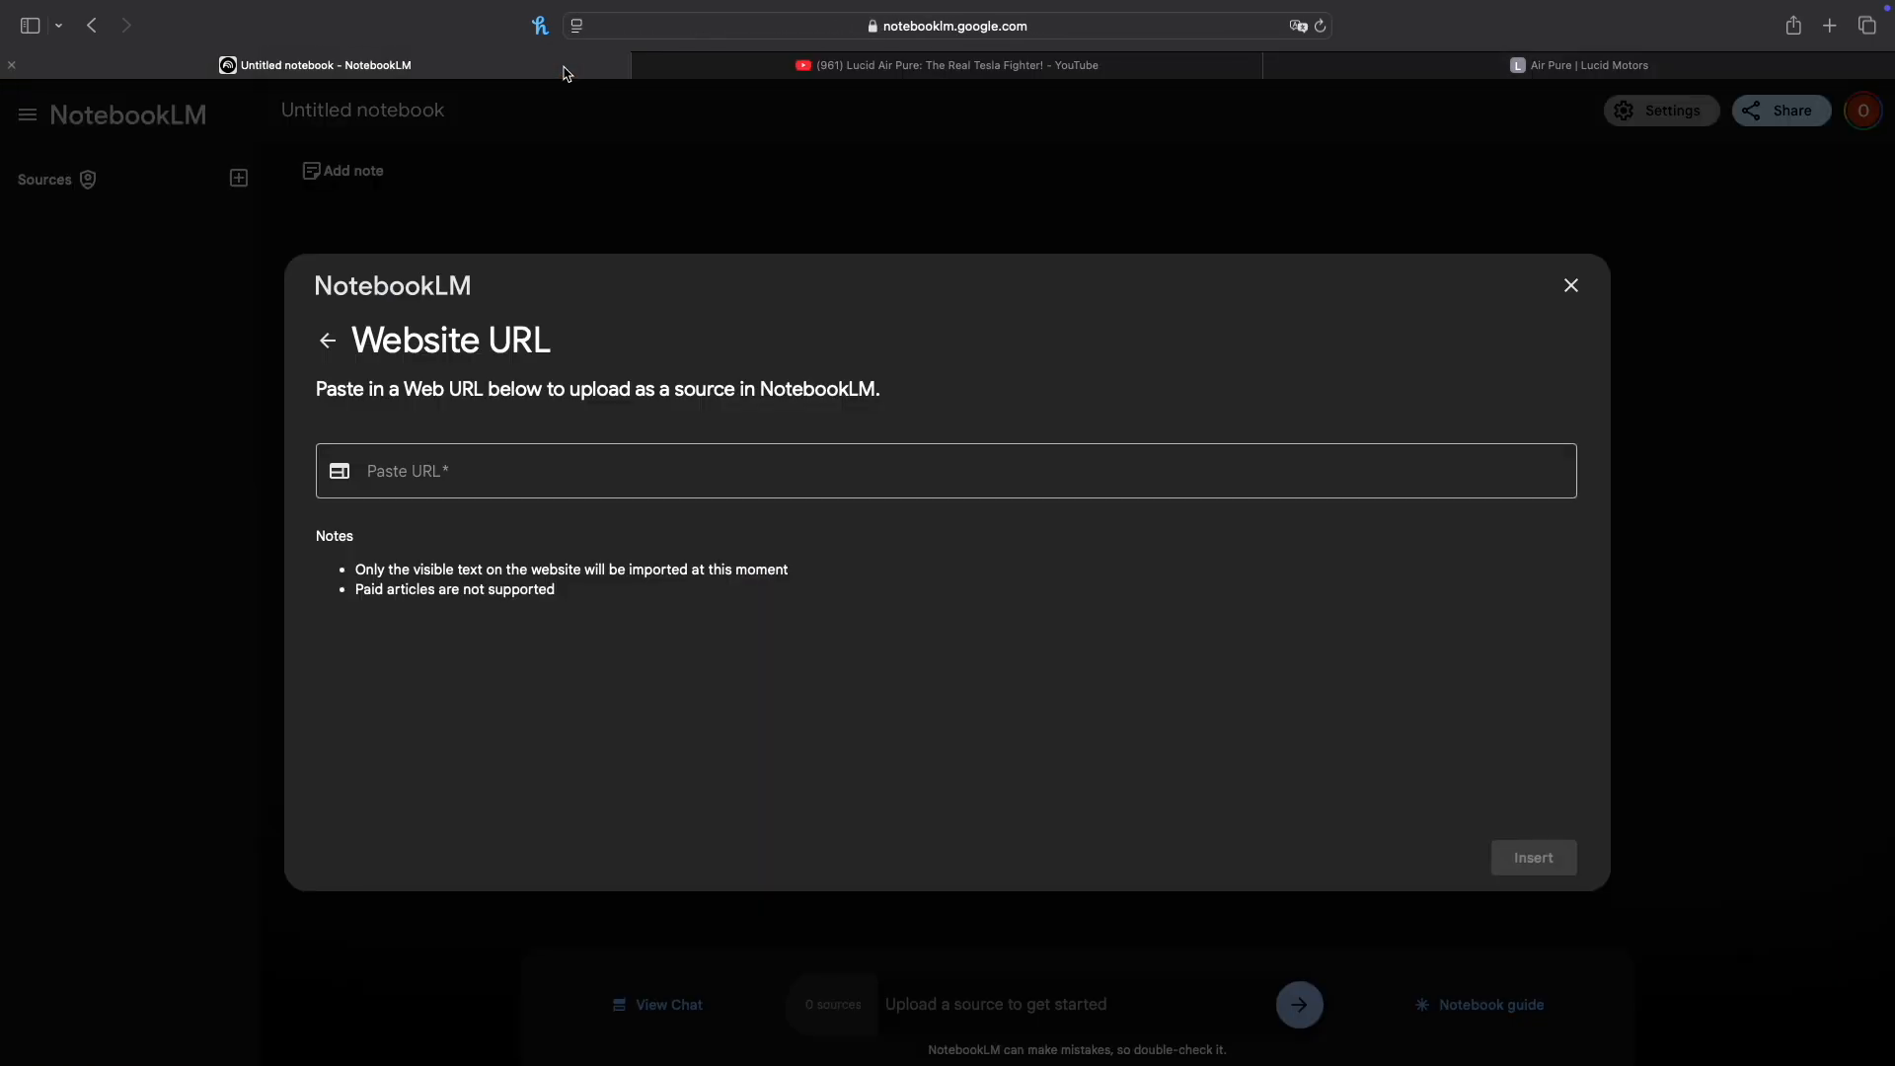
click(567, 69)
click(587, 472)
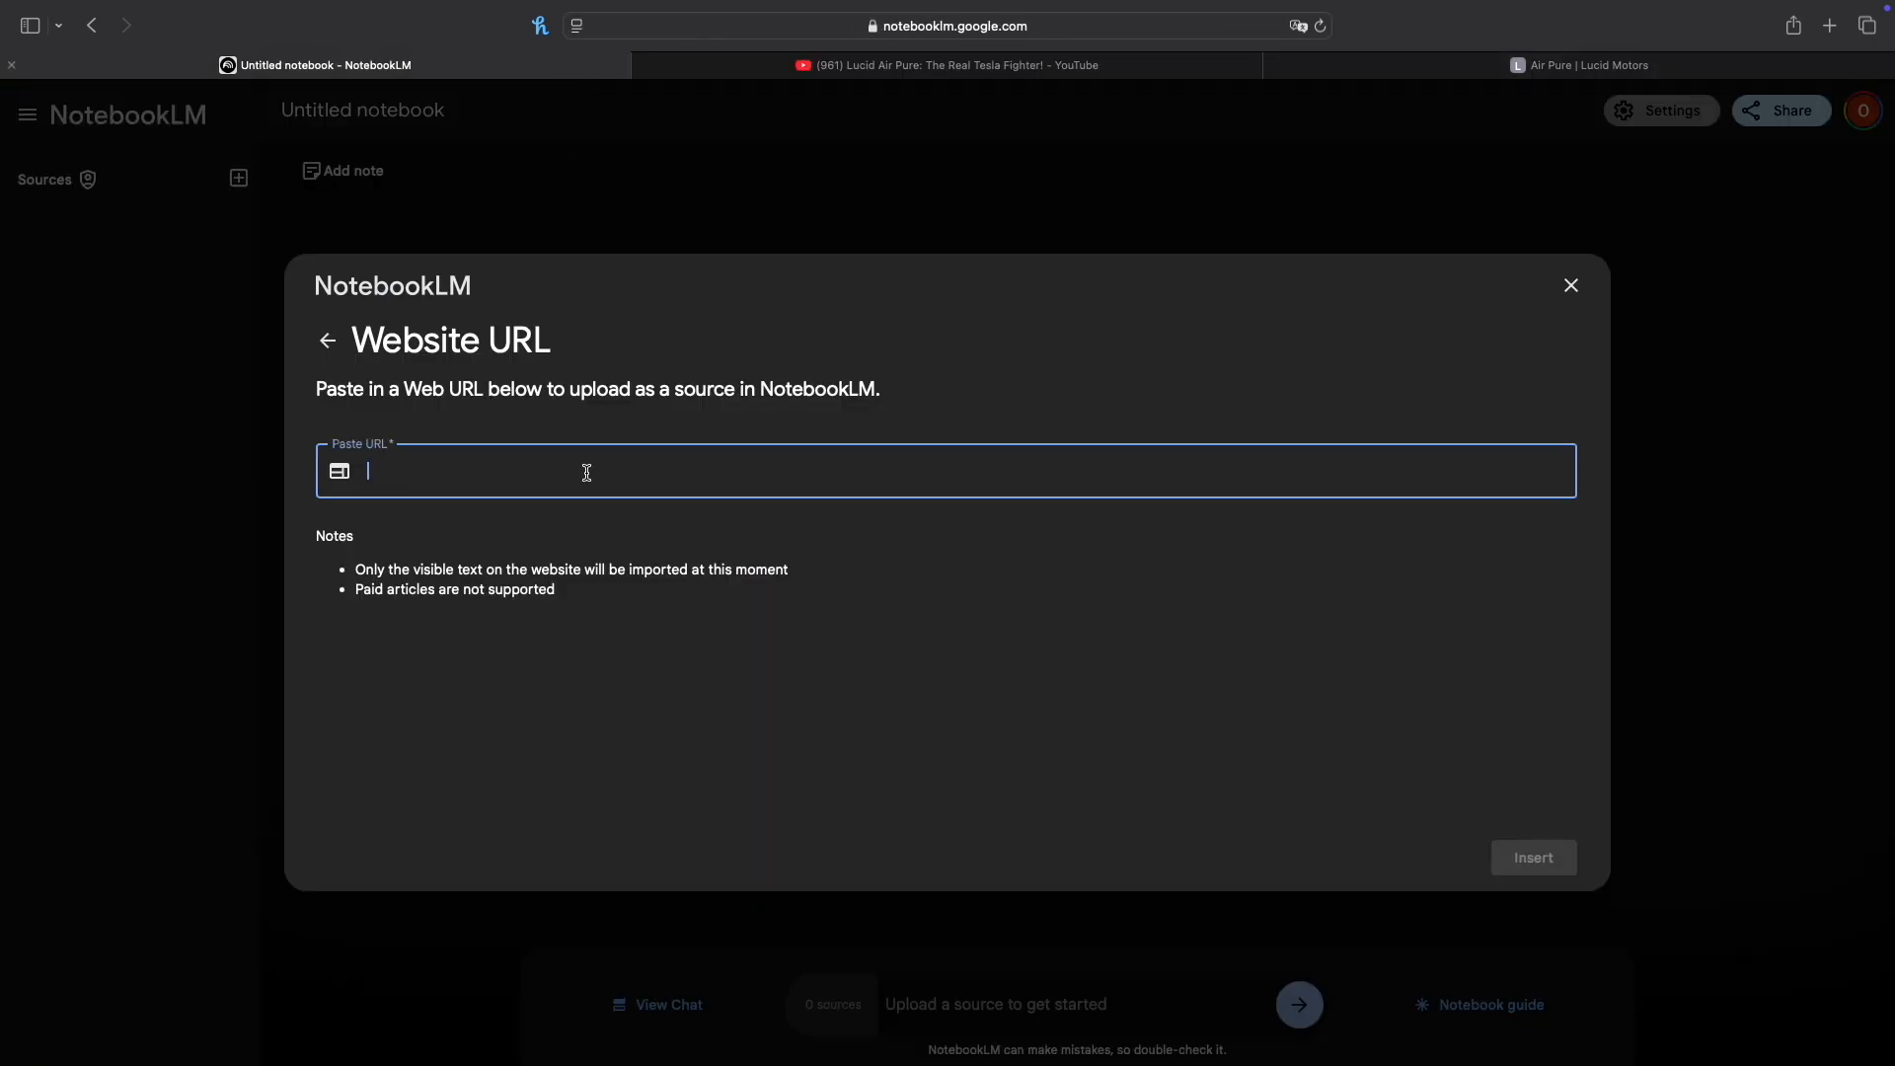
key(super+v)
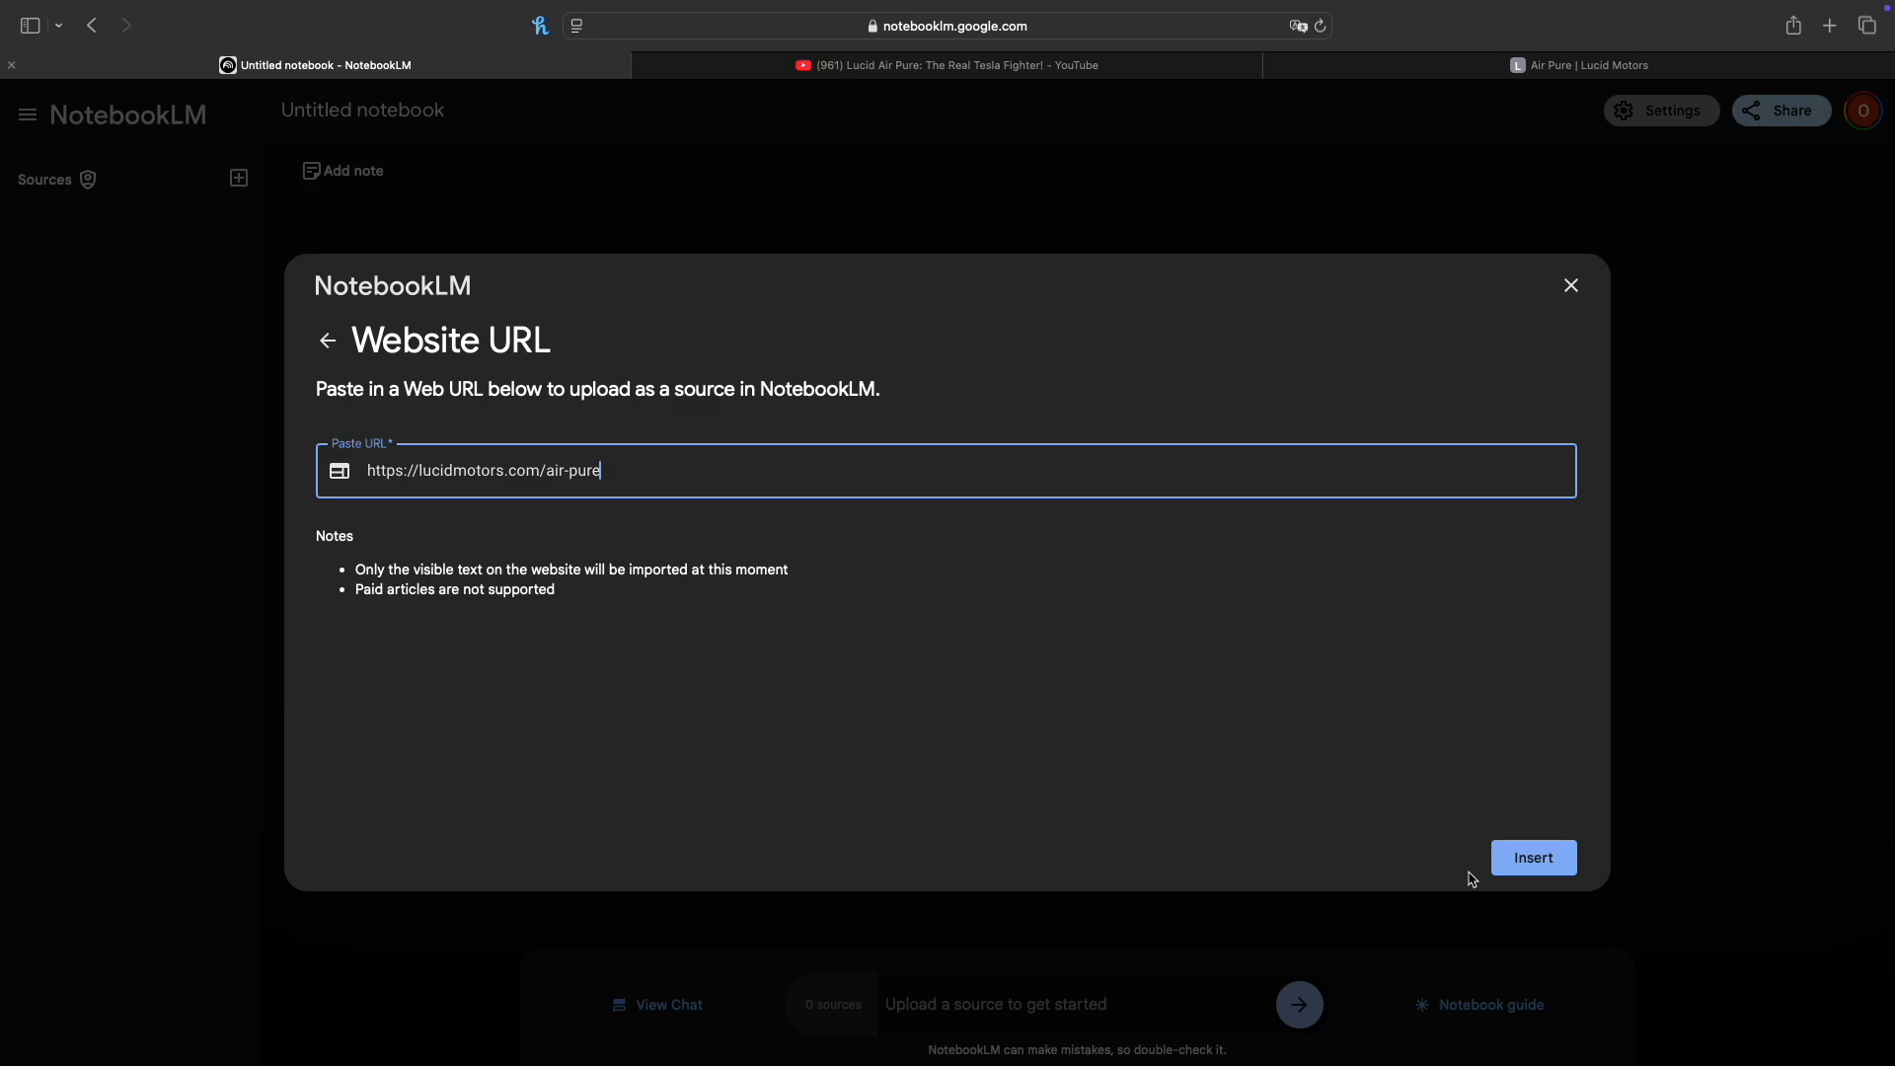
click(1532, 858)
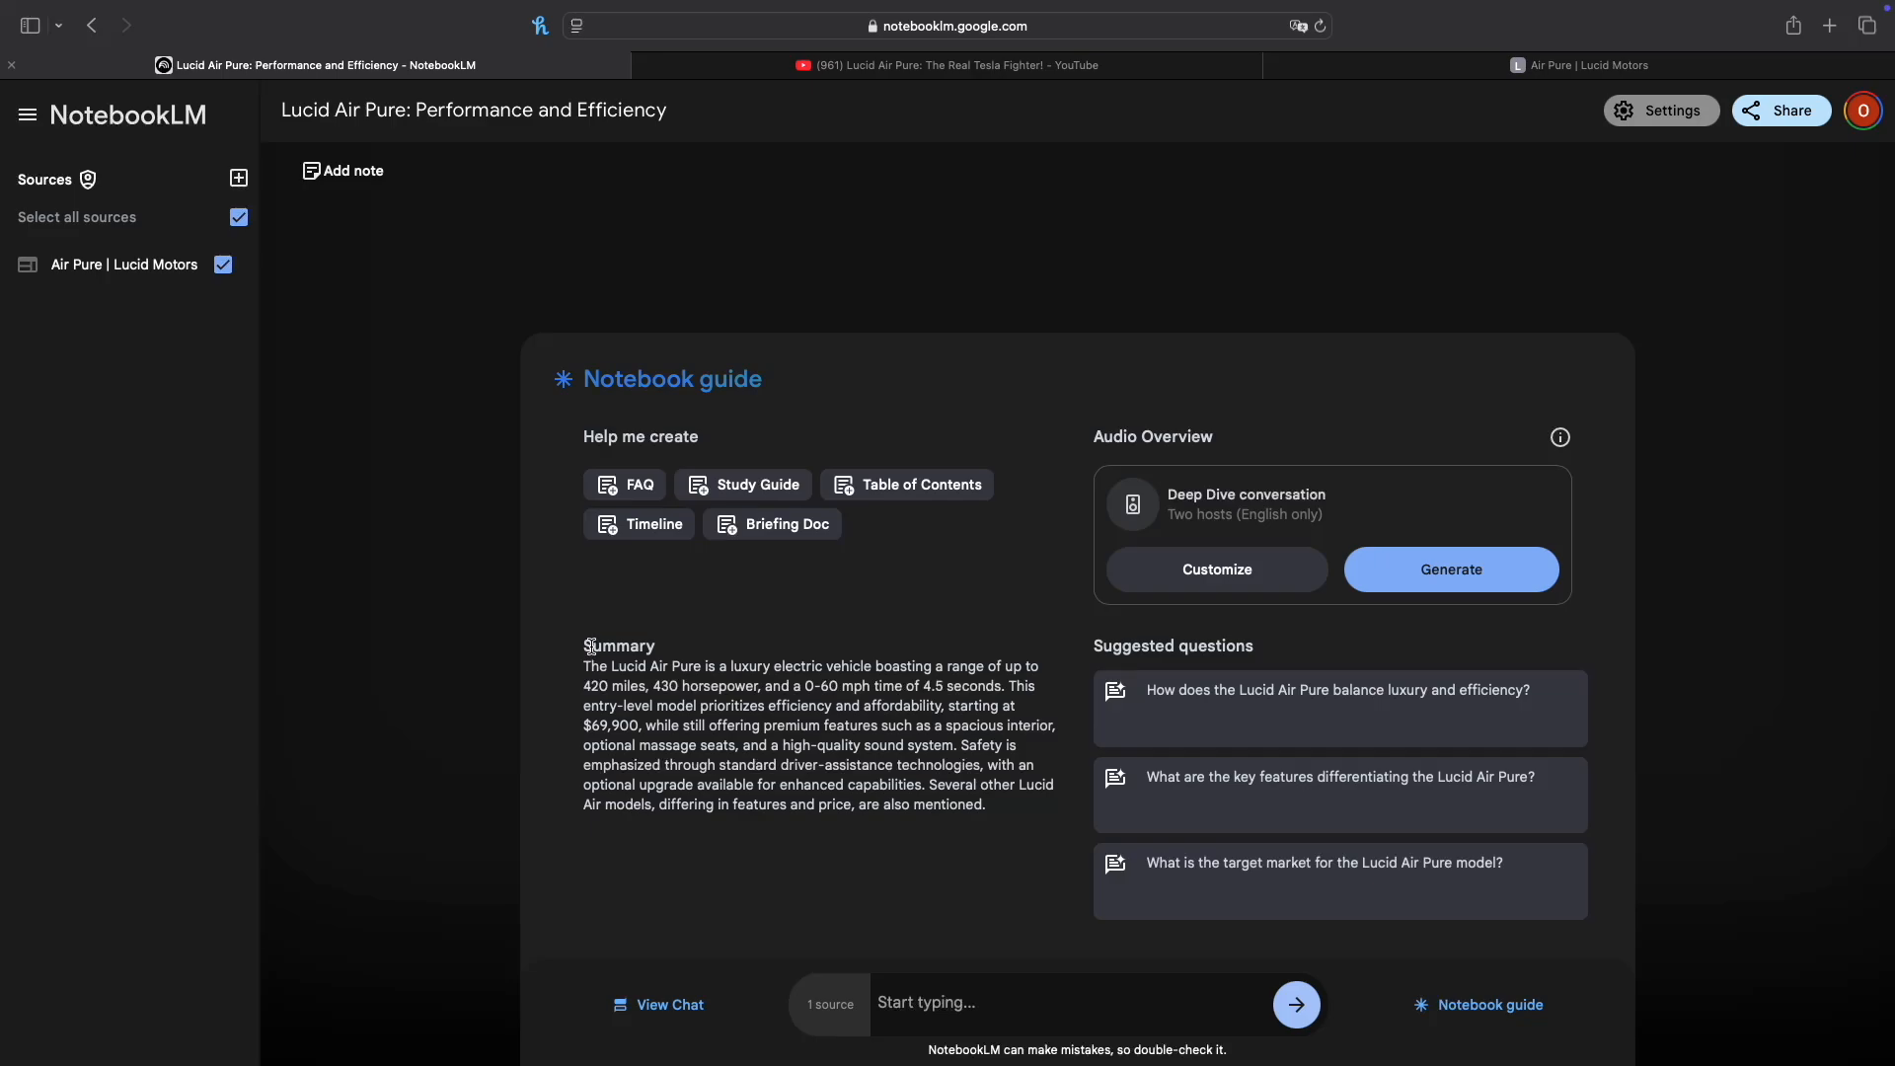
drag(585, 645, 986, 836)
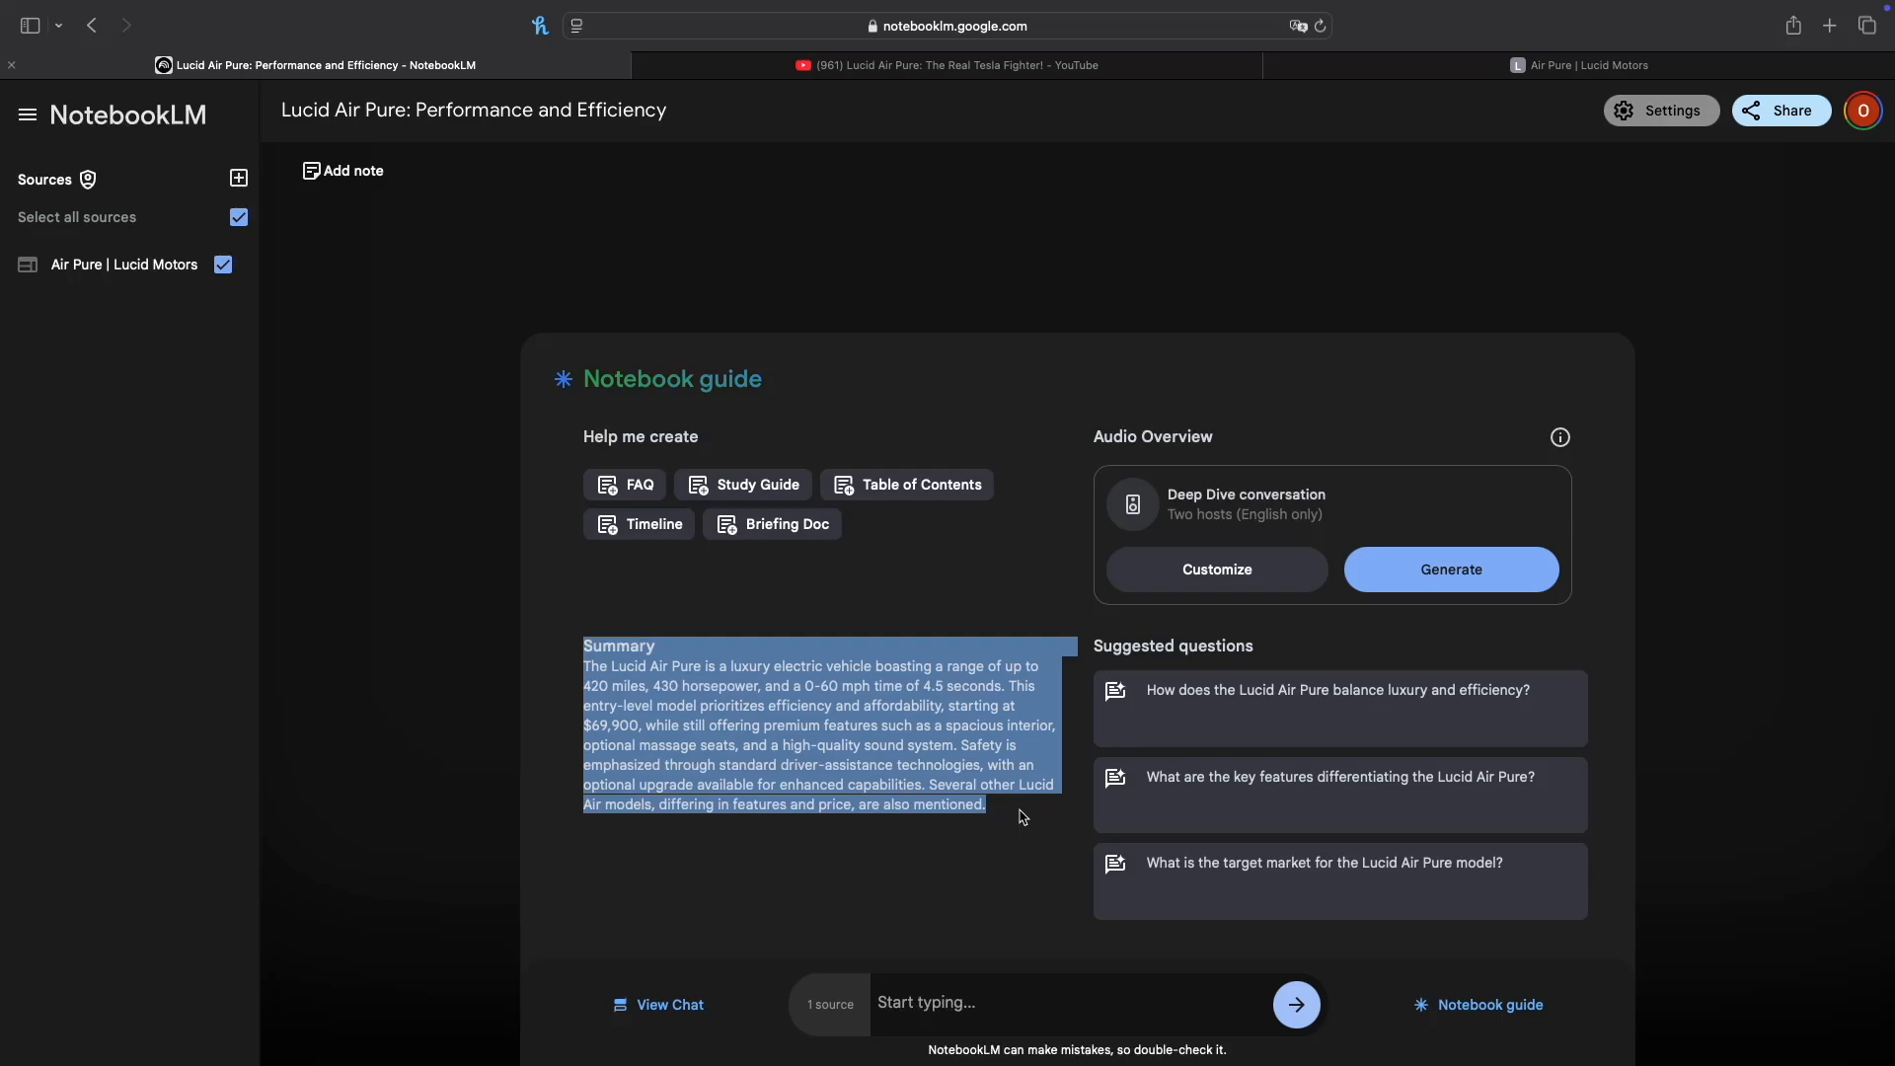
click(1023, 817)
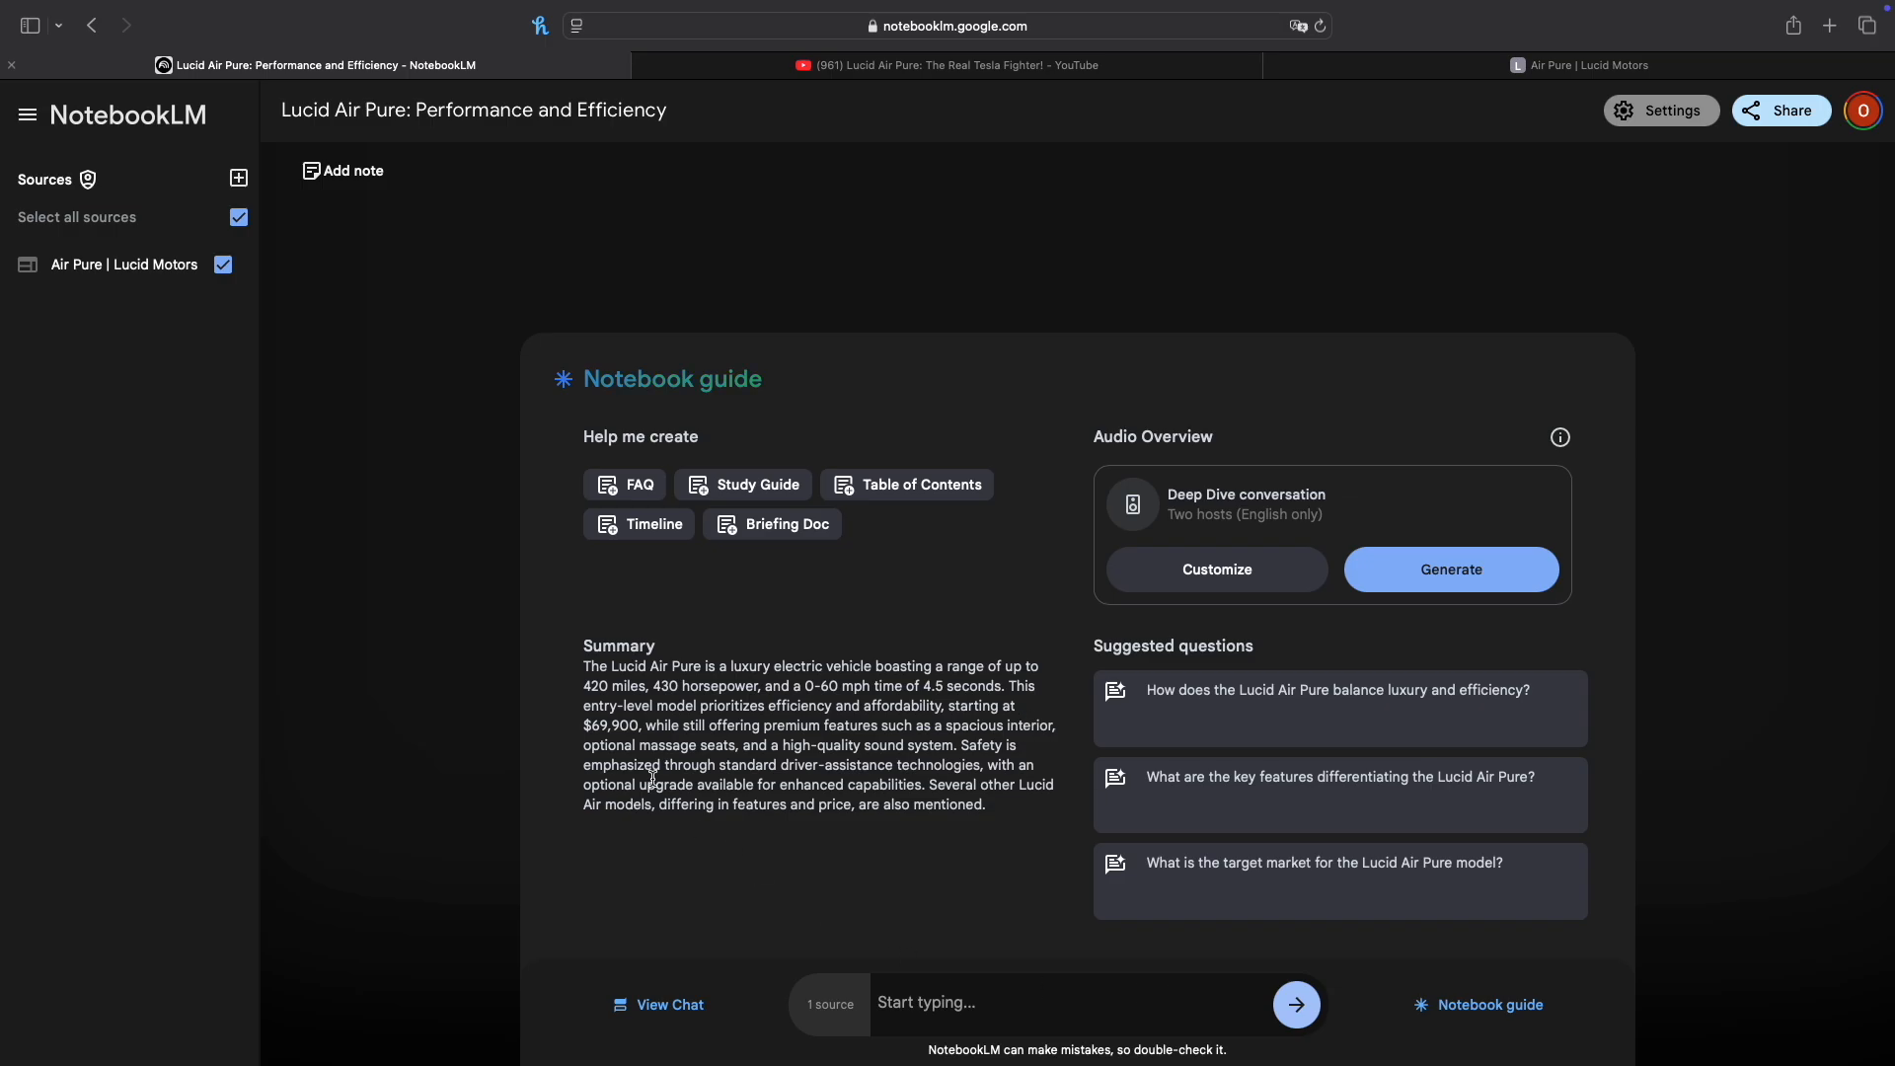
Step: Add the YouTube video "Lucid Air Pure: The Real Tesla Fighter!" as a second notebook source using its copied URL
click(240, 182)
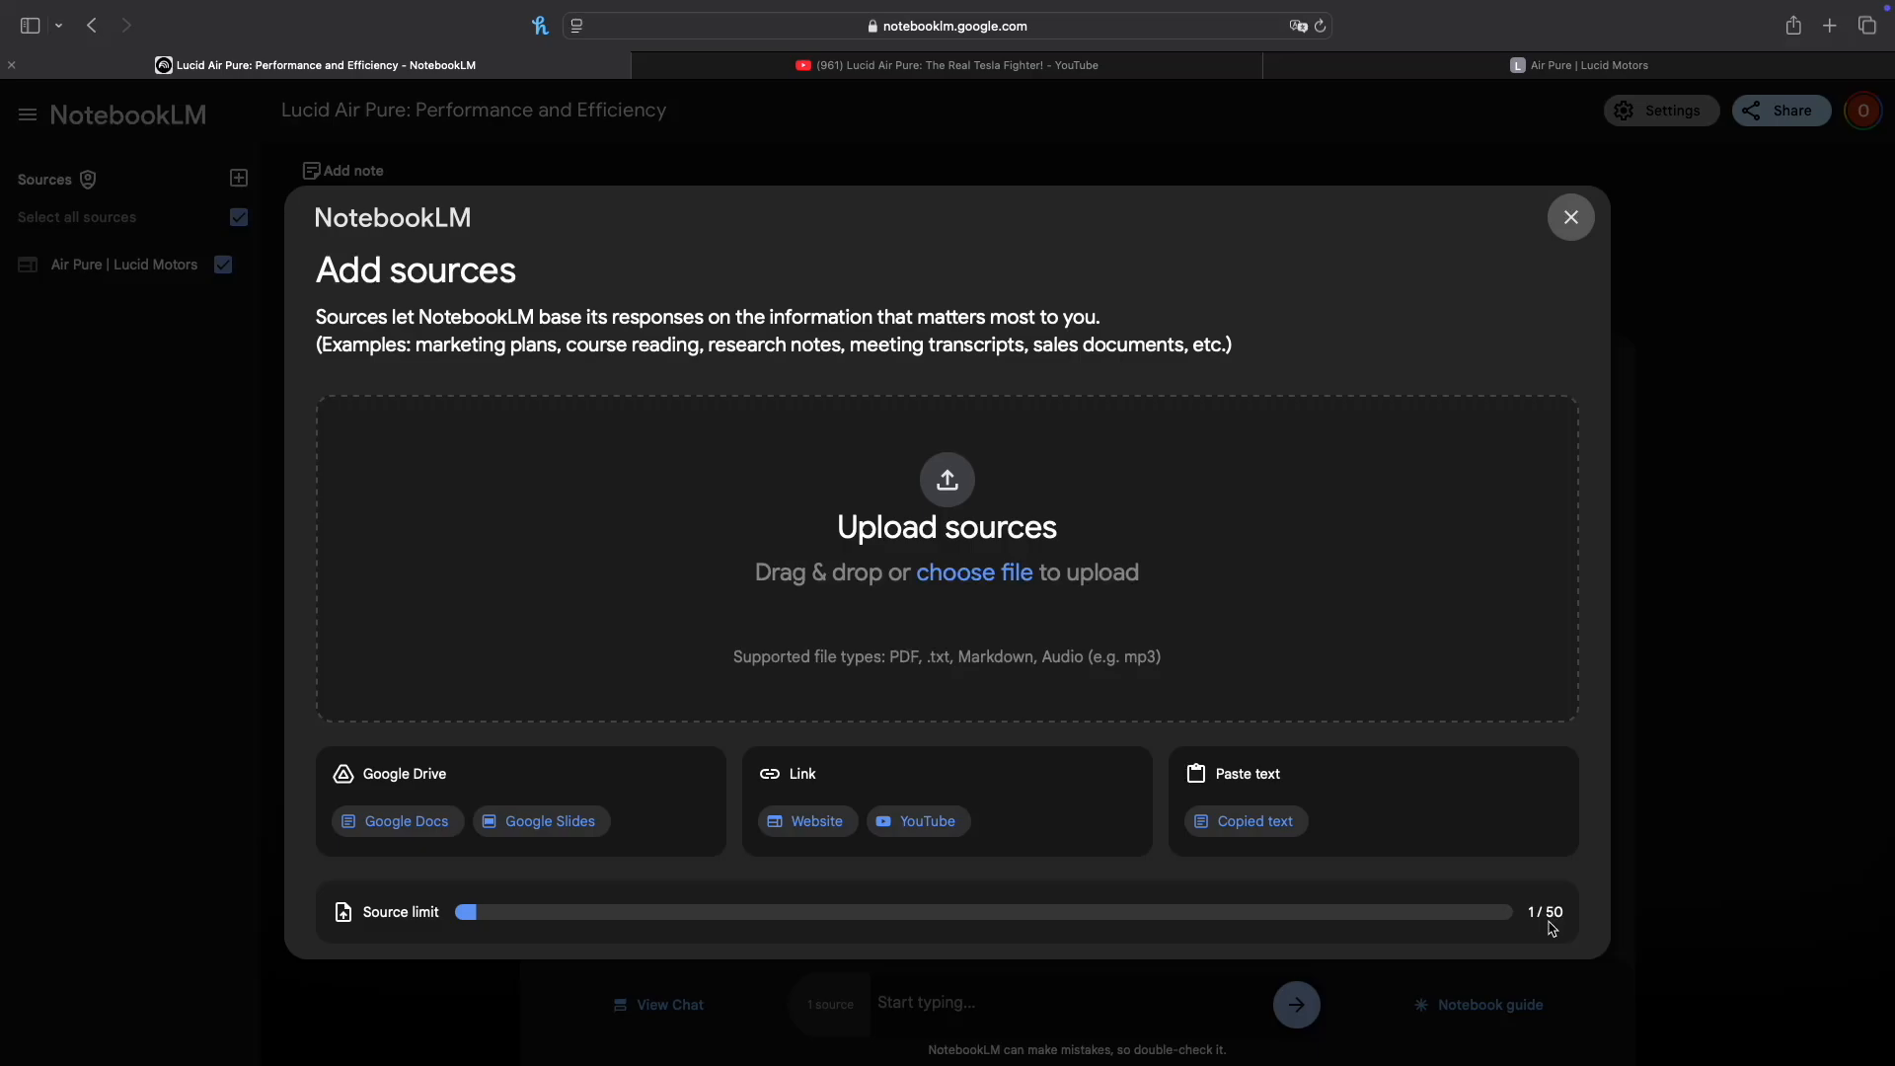
click(943, 829)
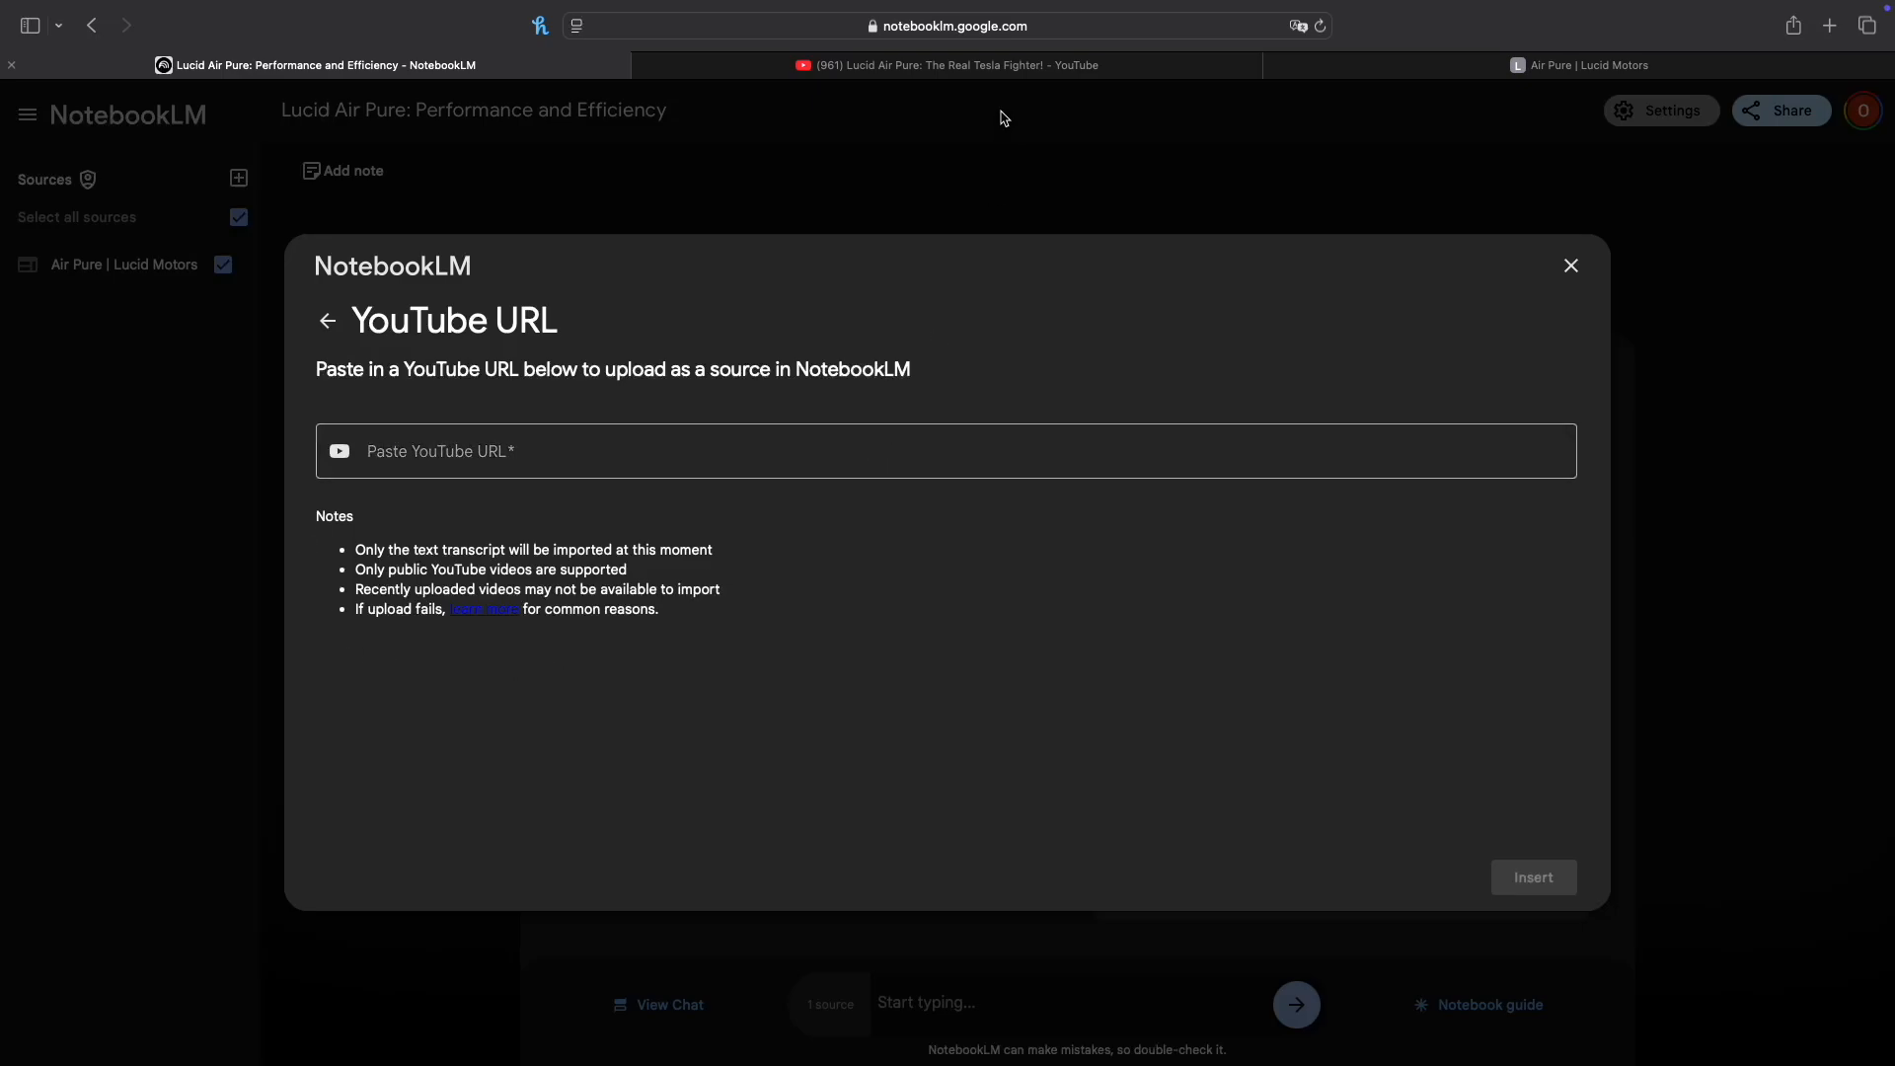
click(1004, 77)
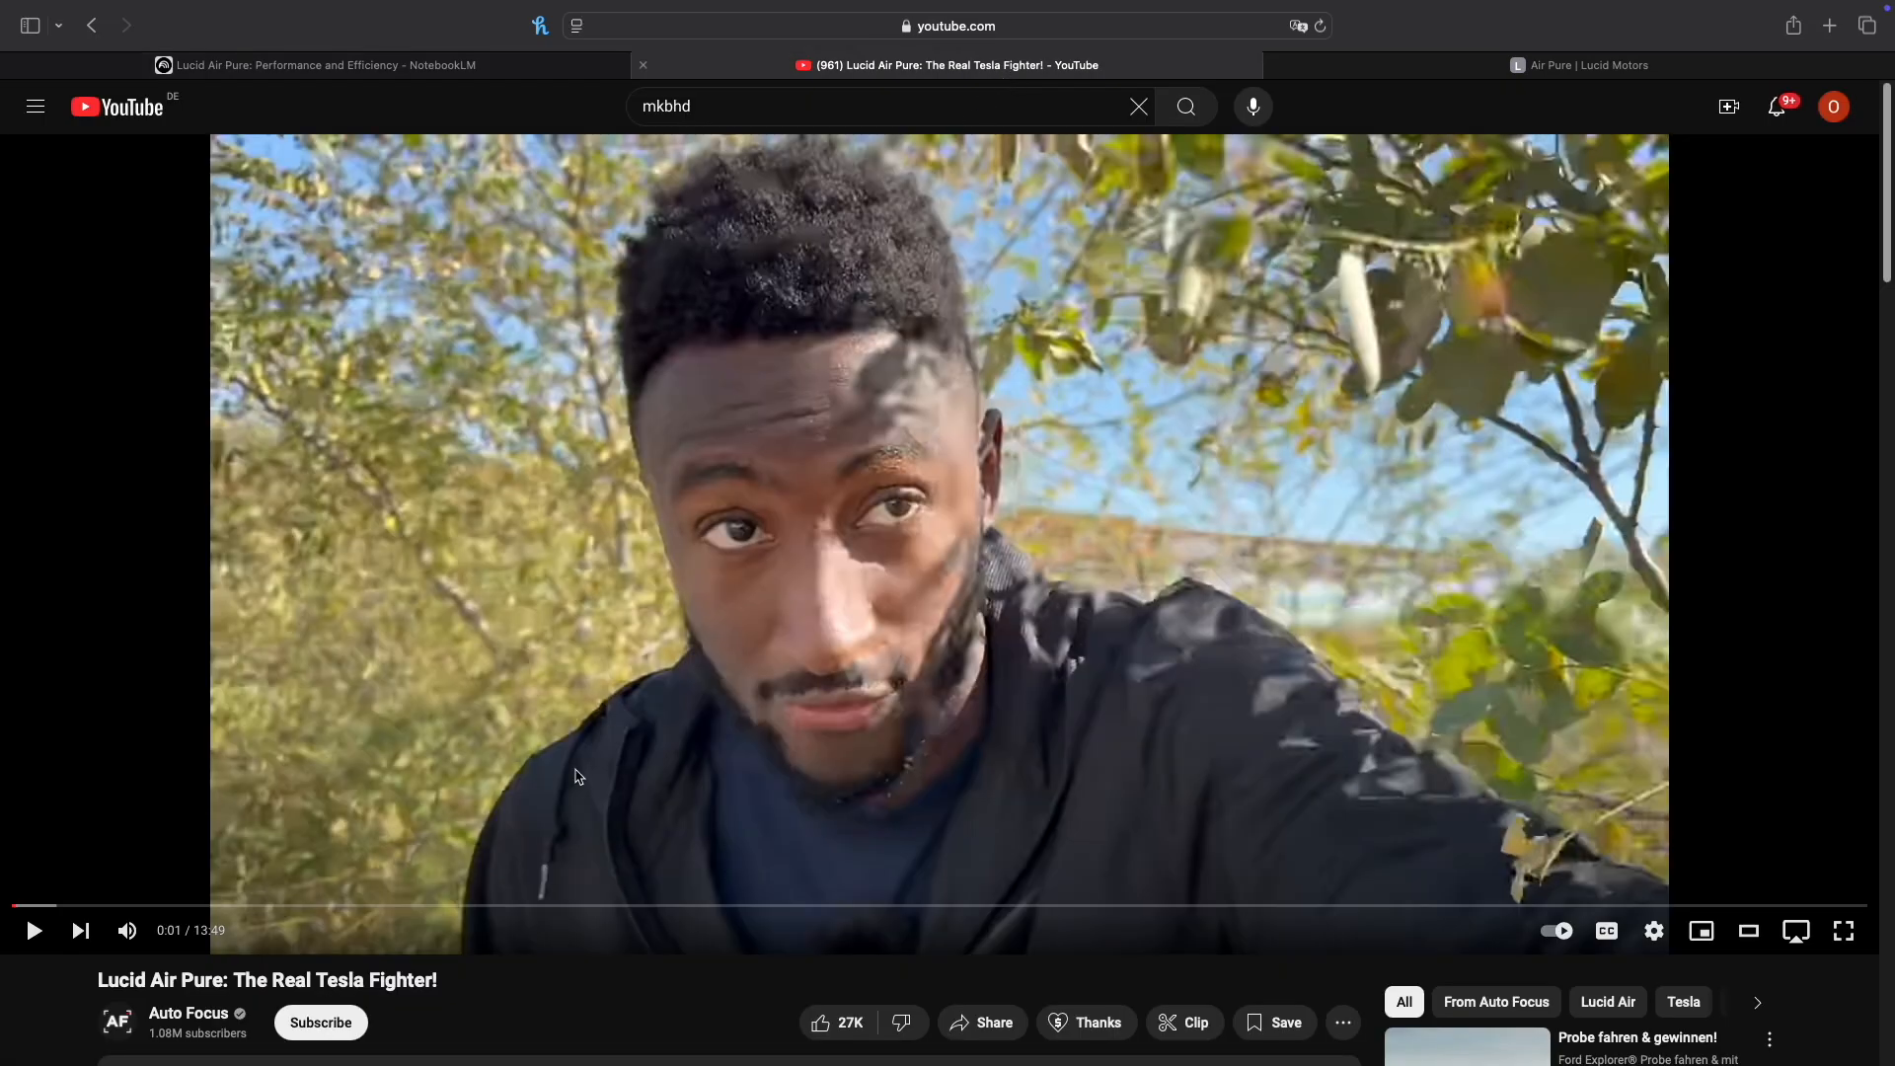
scroll(518, 935, down, 2)
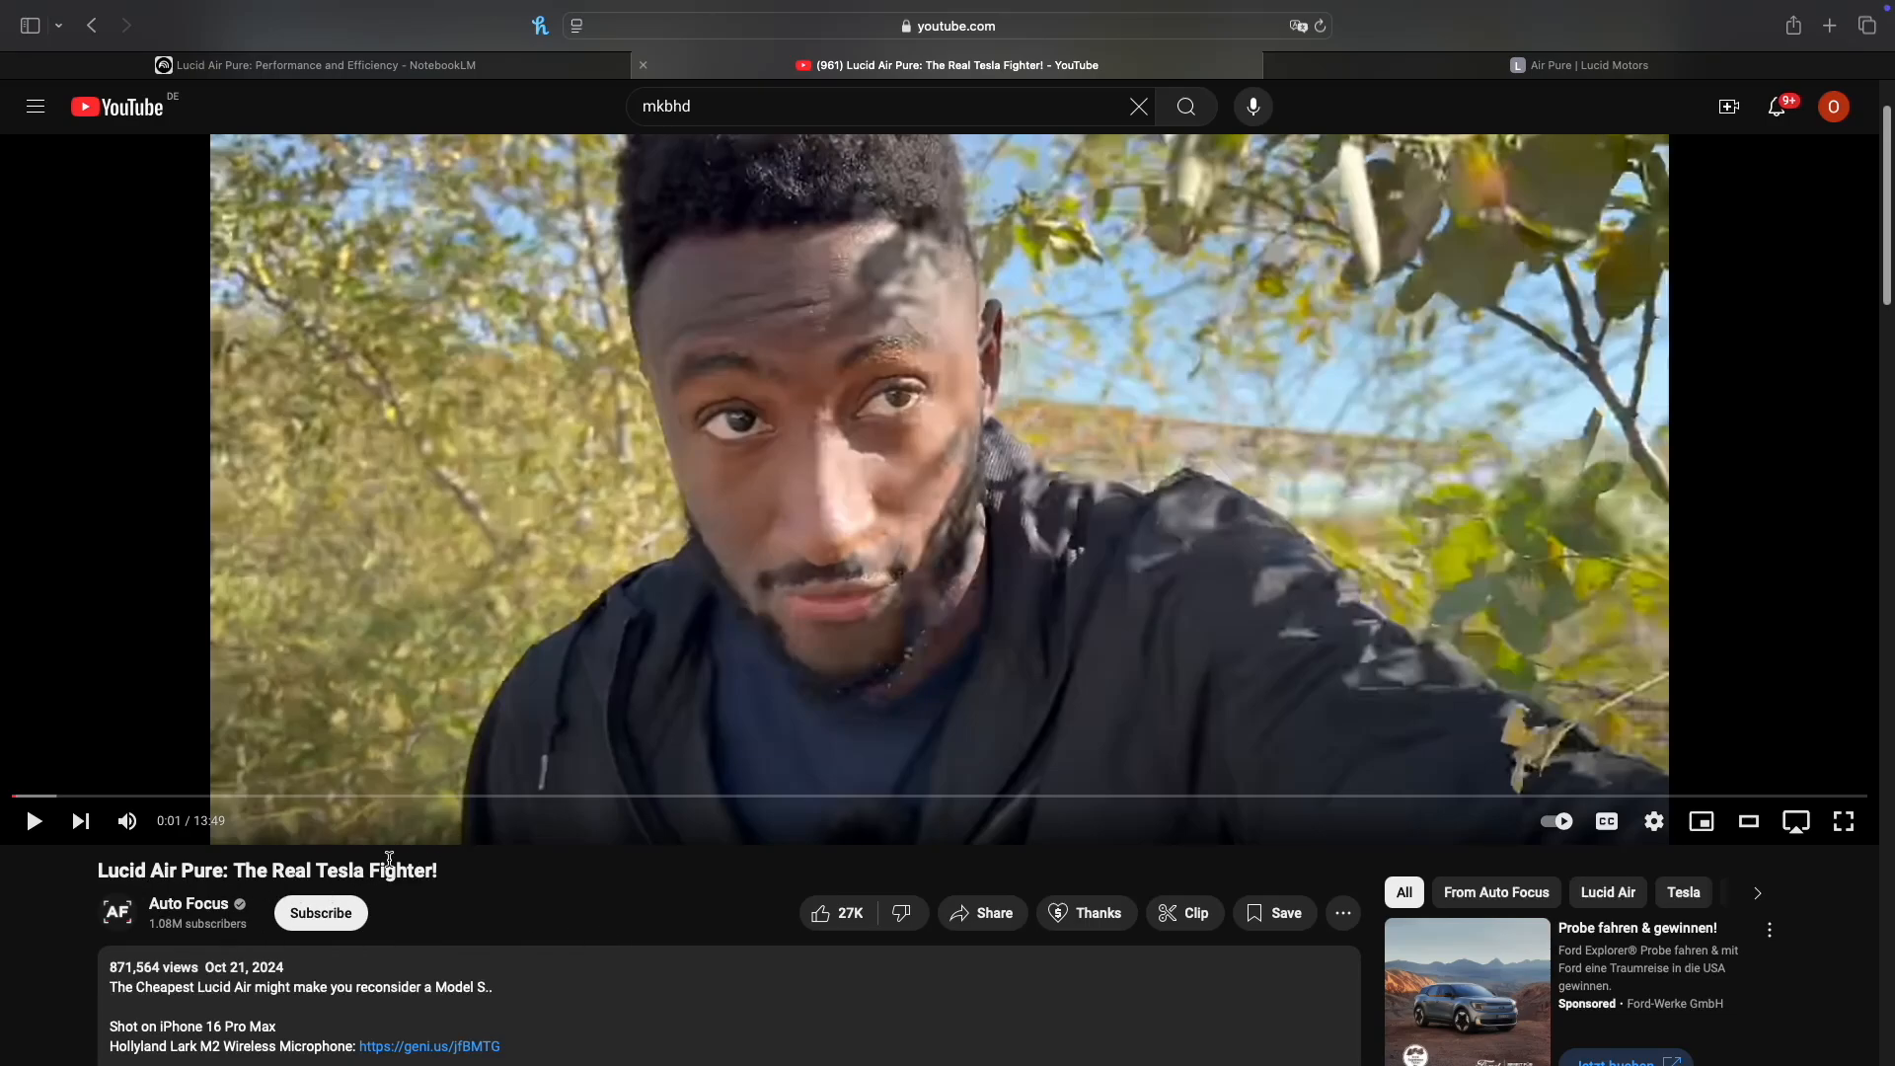
click(1008, 27)
key(super+c)
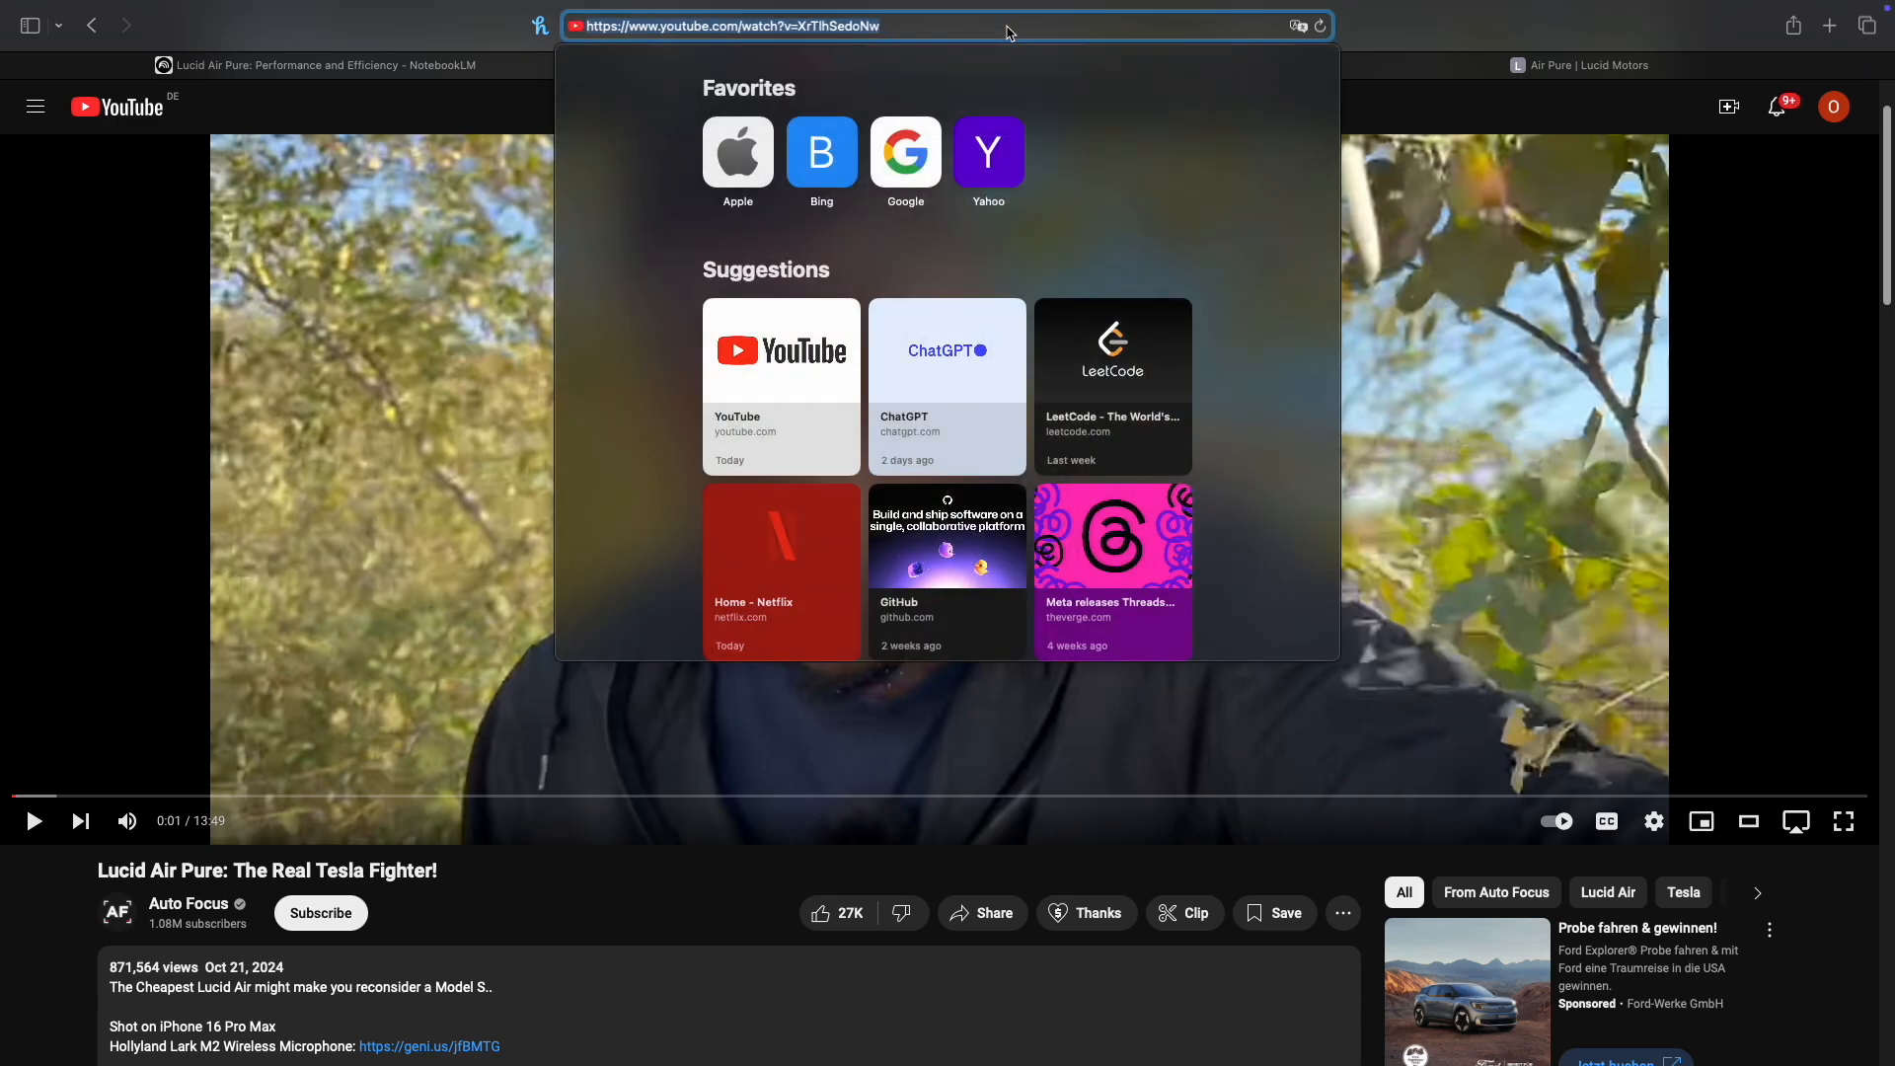
click(470, 69)
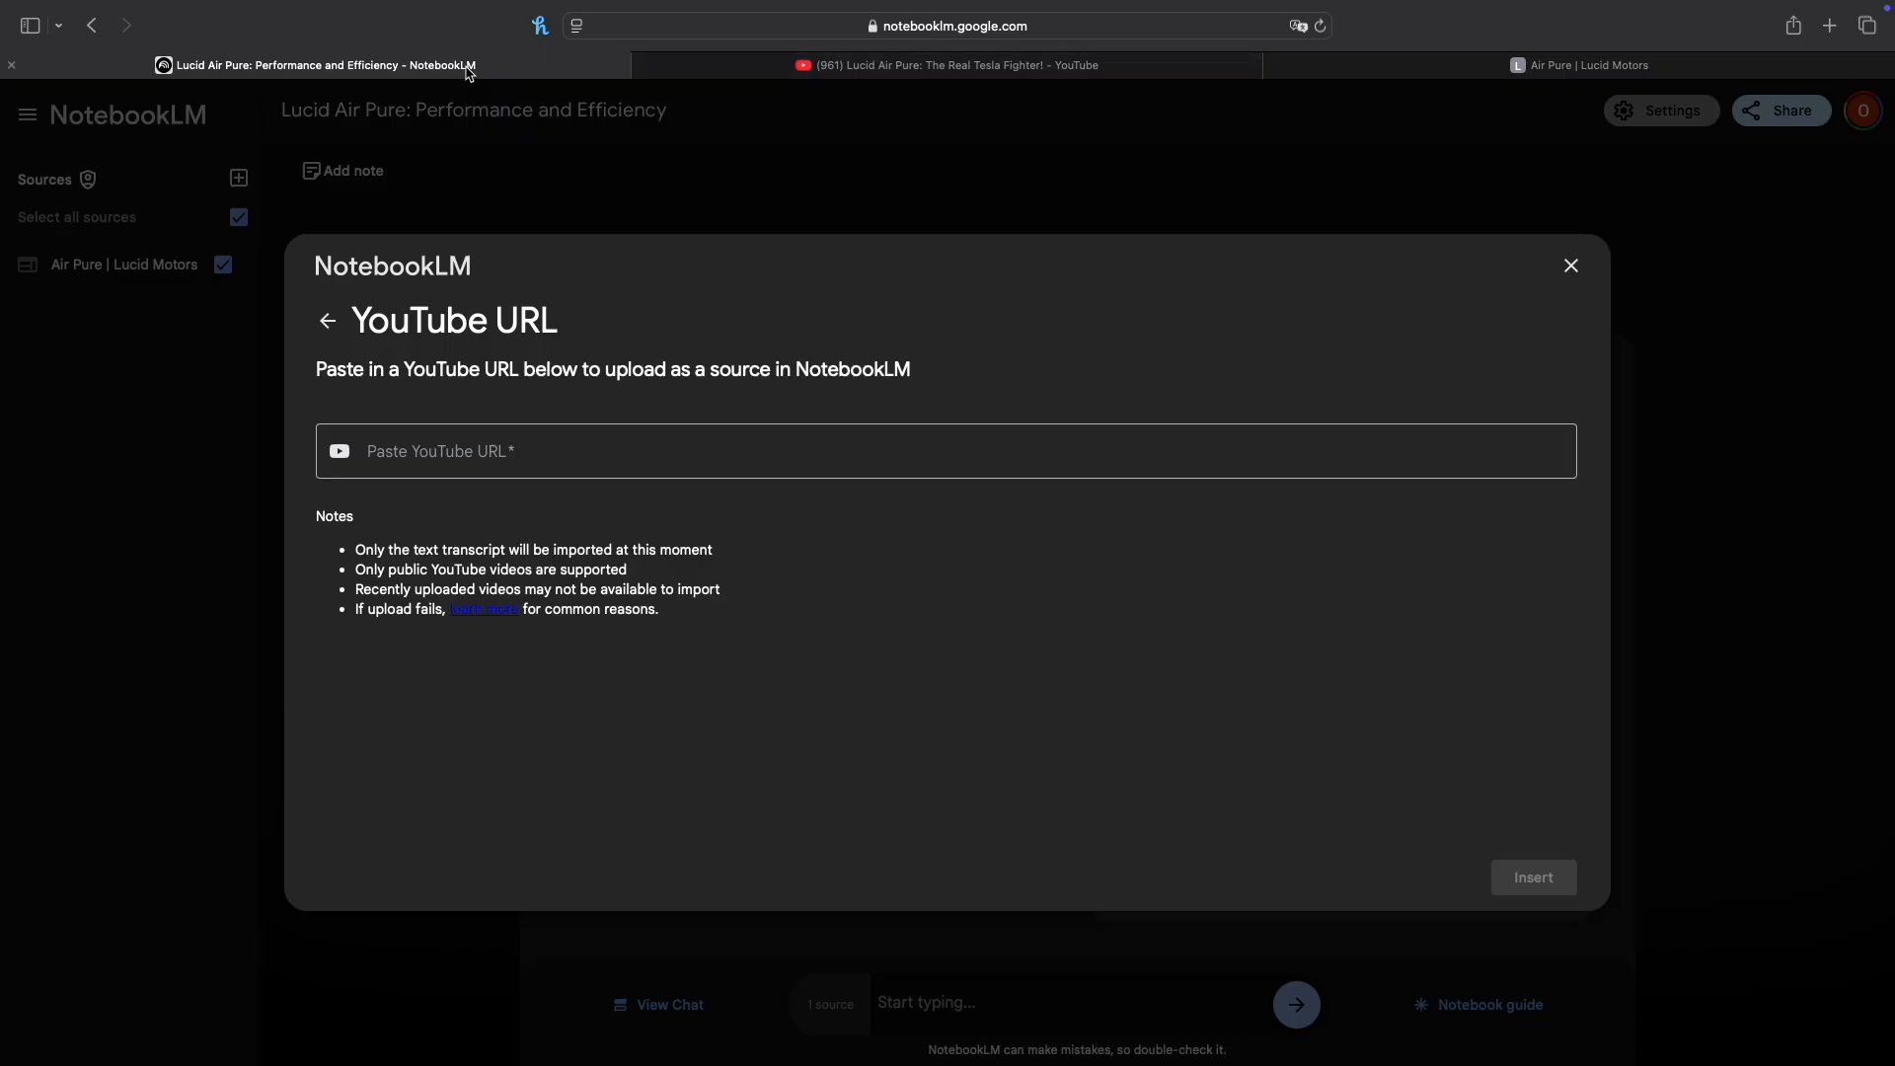
click(474, 457)
key(super+v)
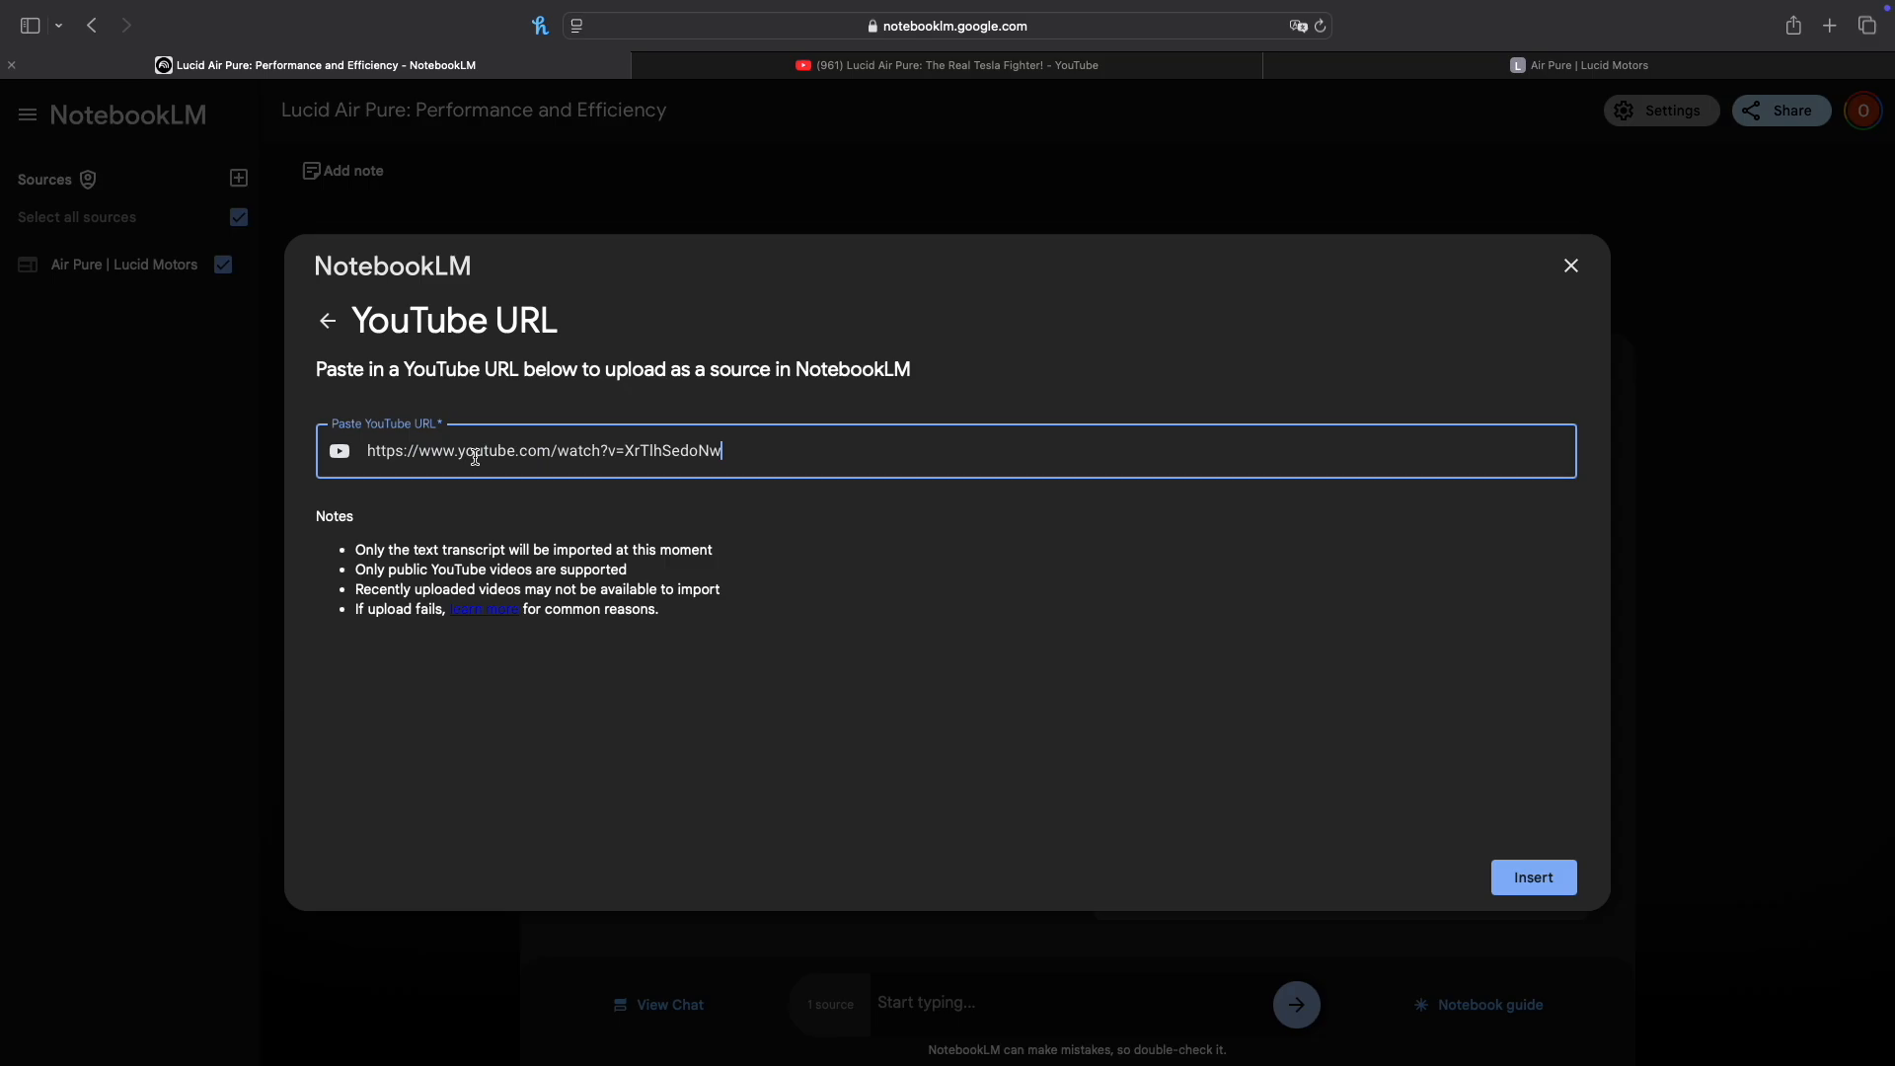
click(1542, 890)
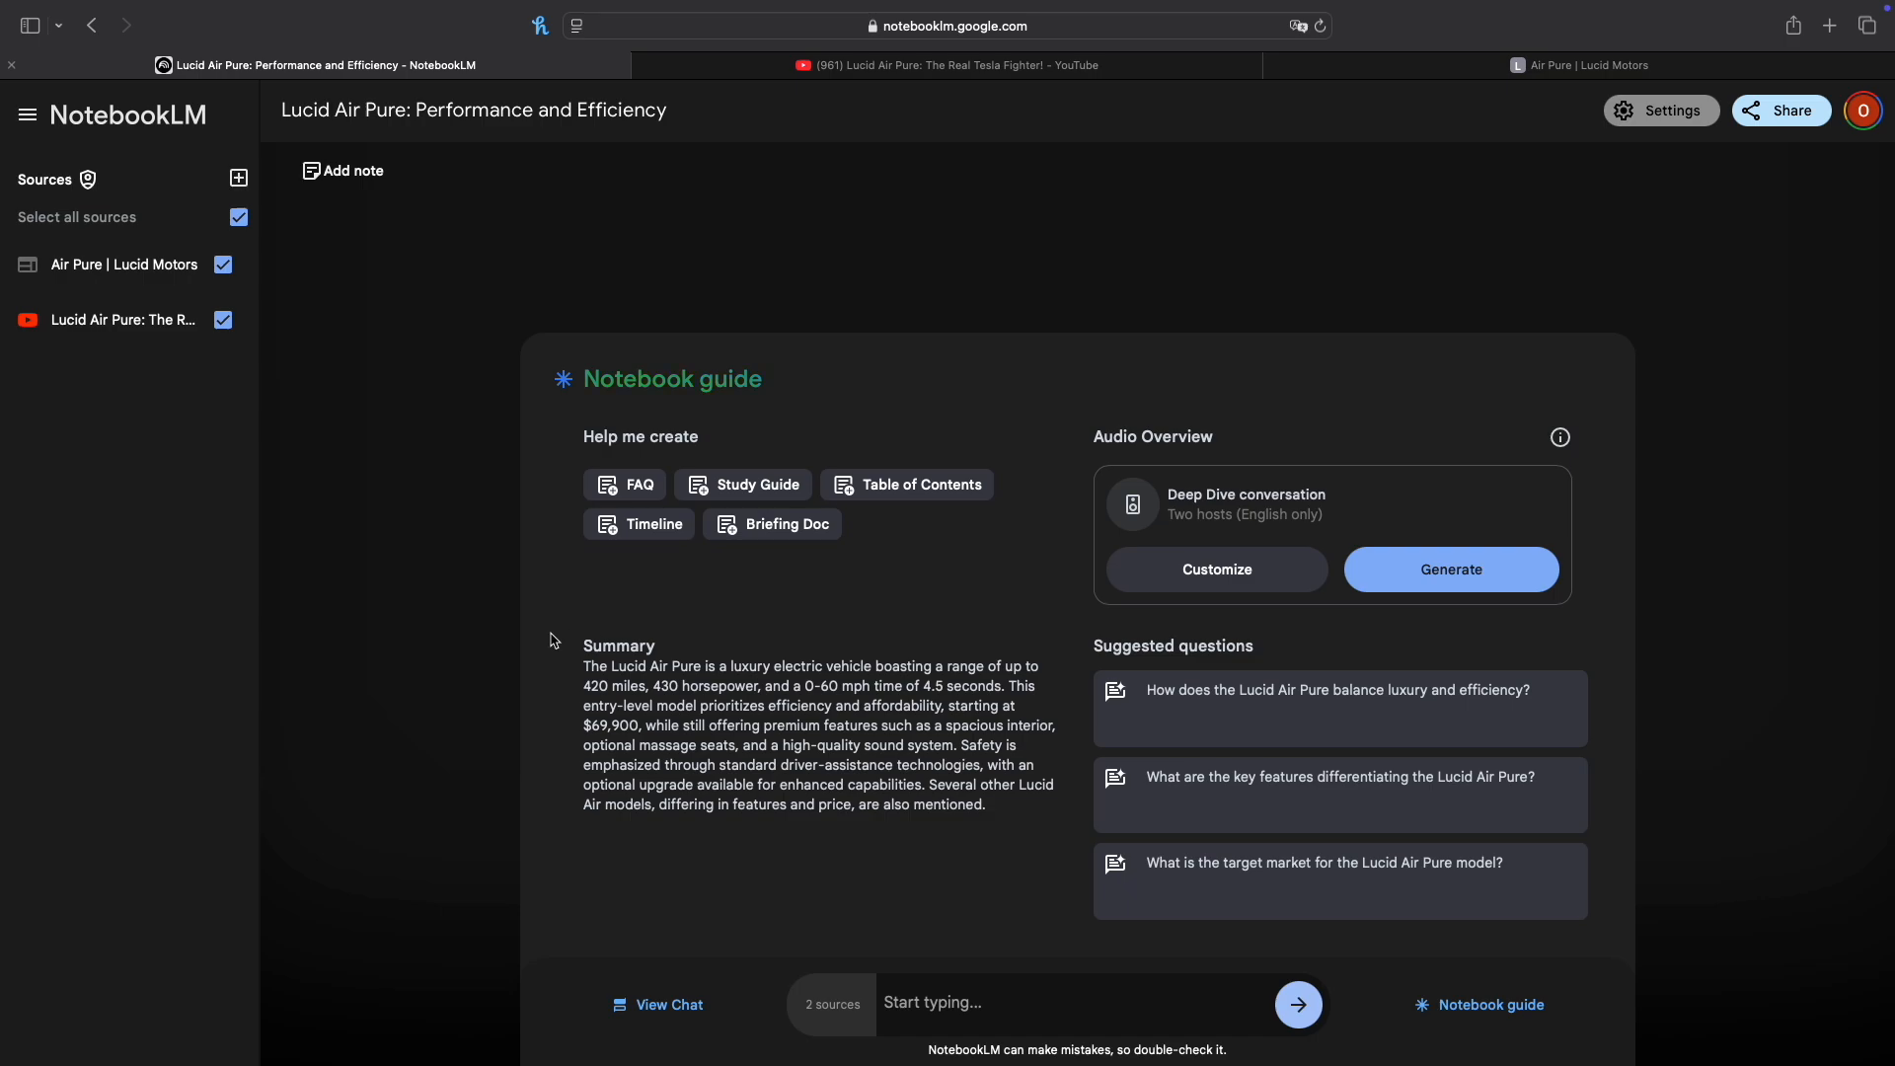
Step: Ask the notebook chat "what is the starting price of the lucid air pure?"
click(972, 1009)
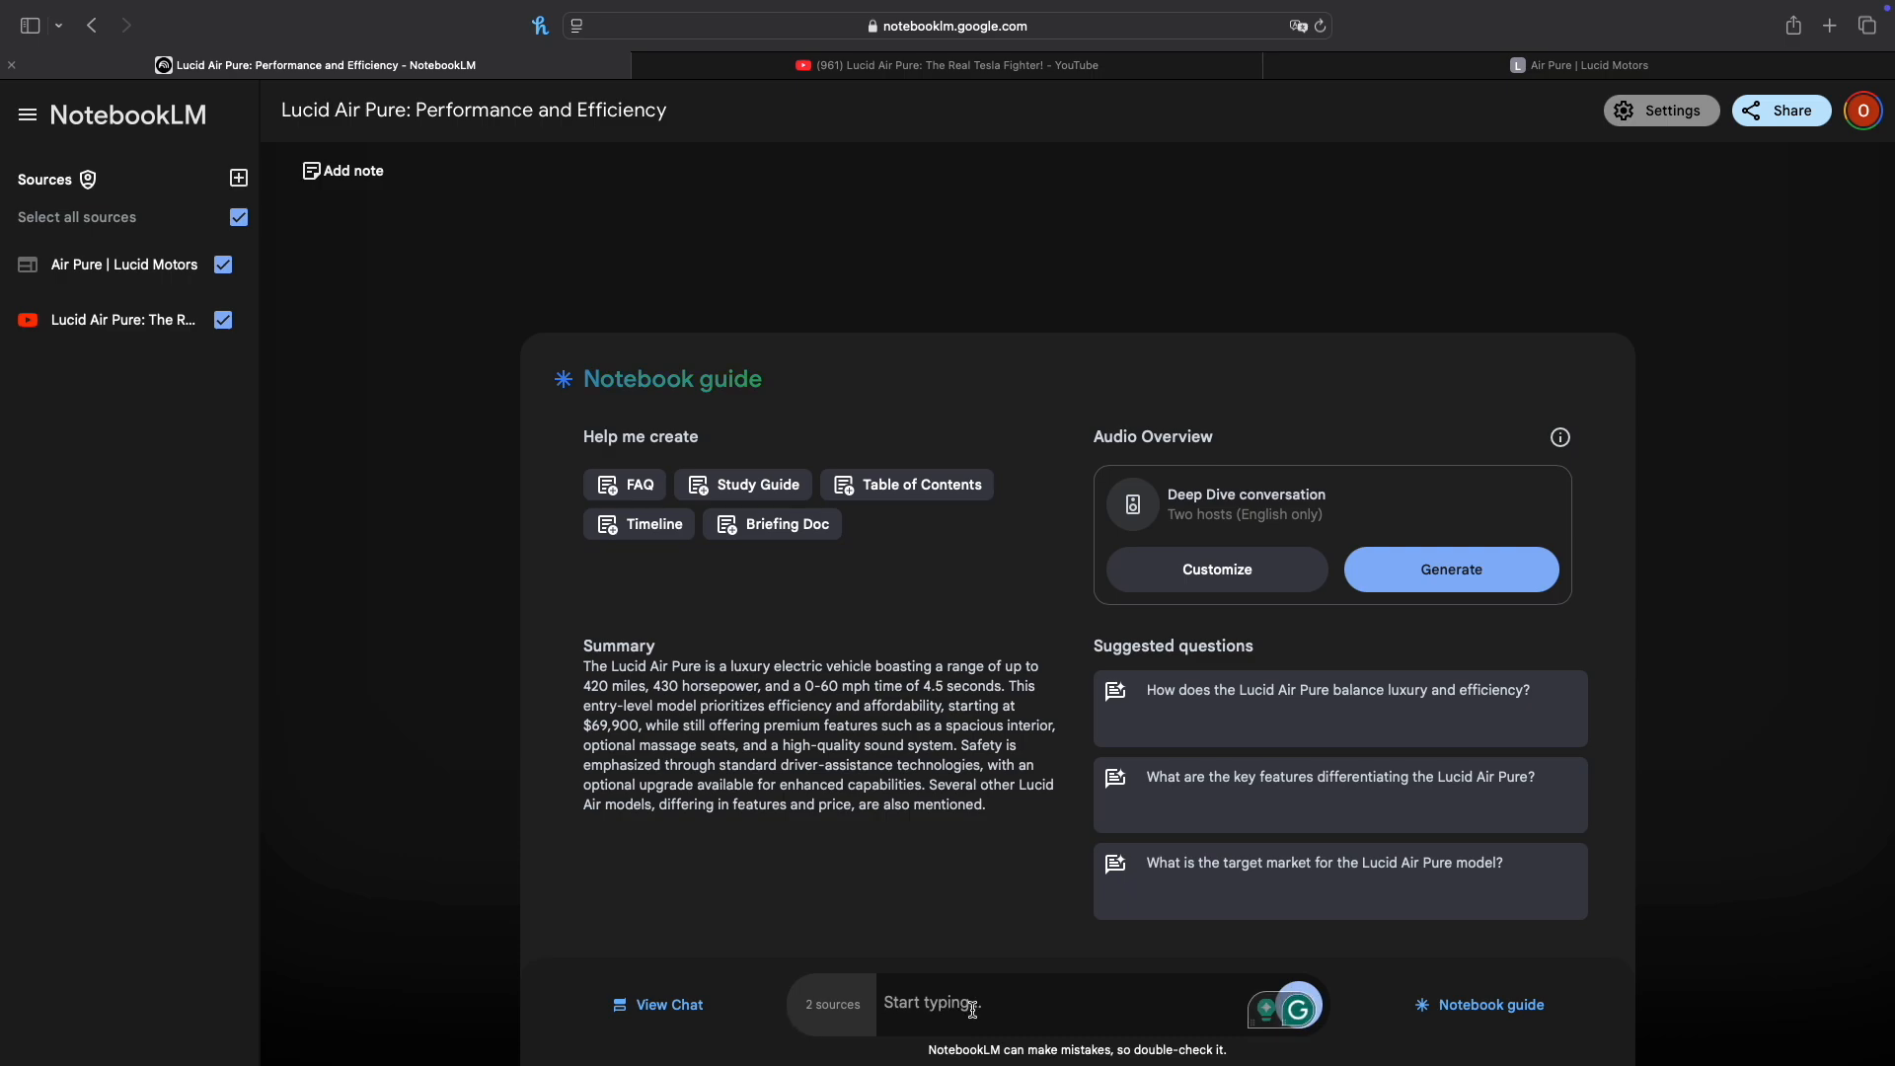
text(what is the starting price of)
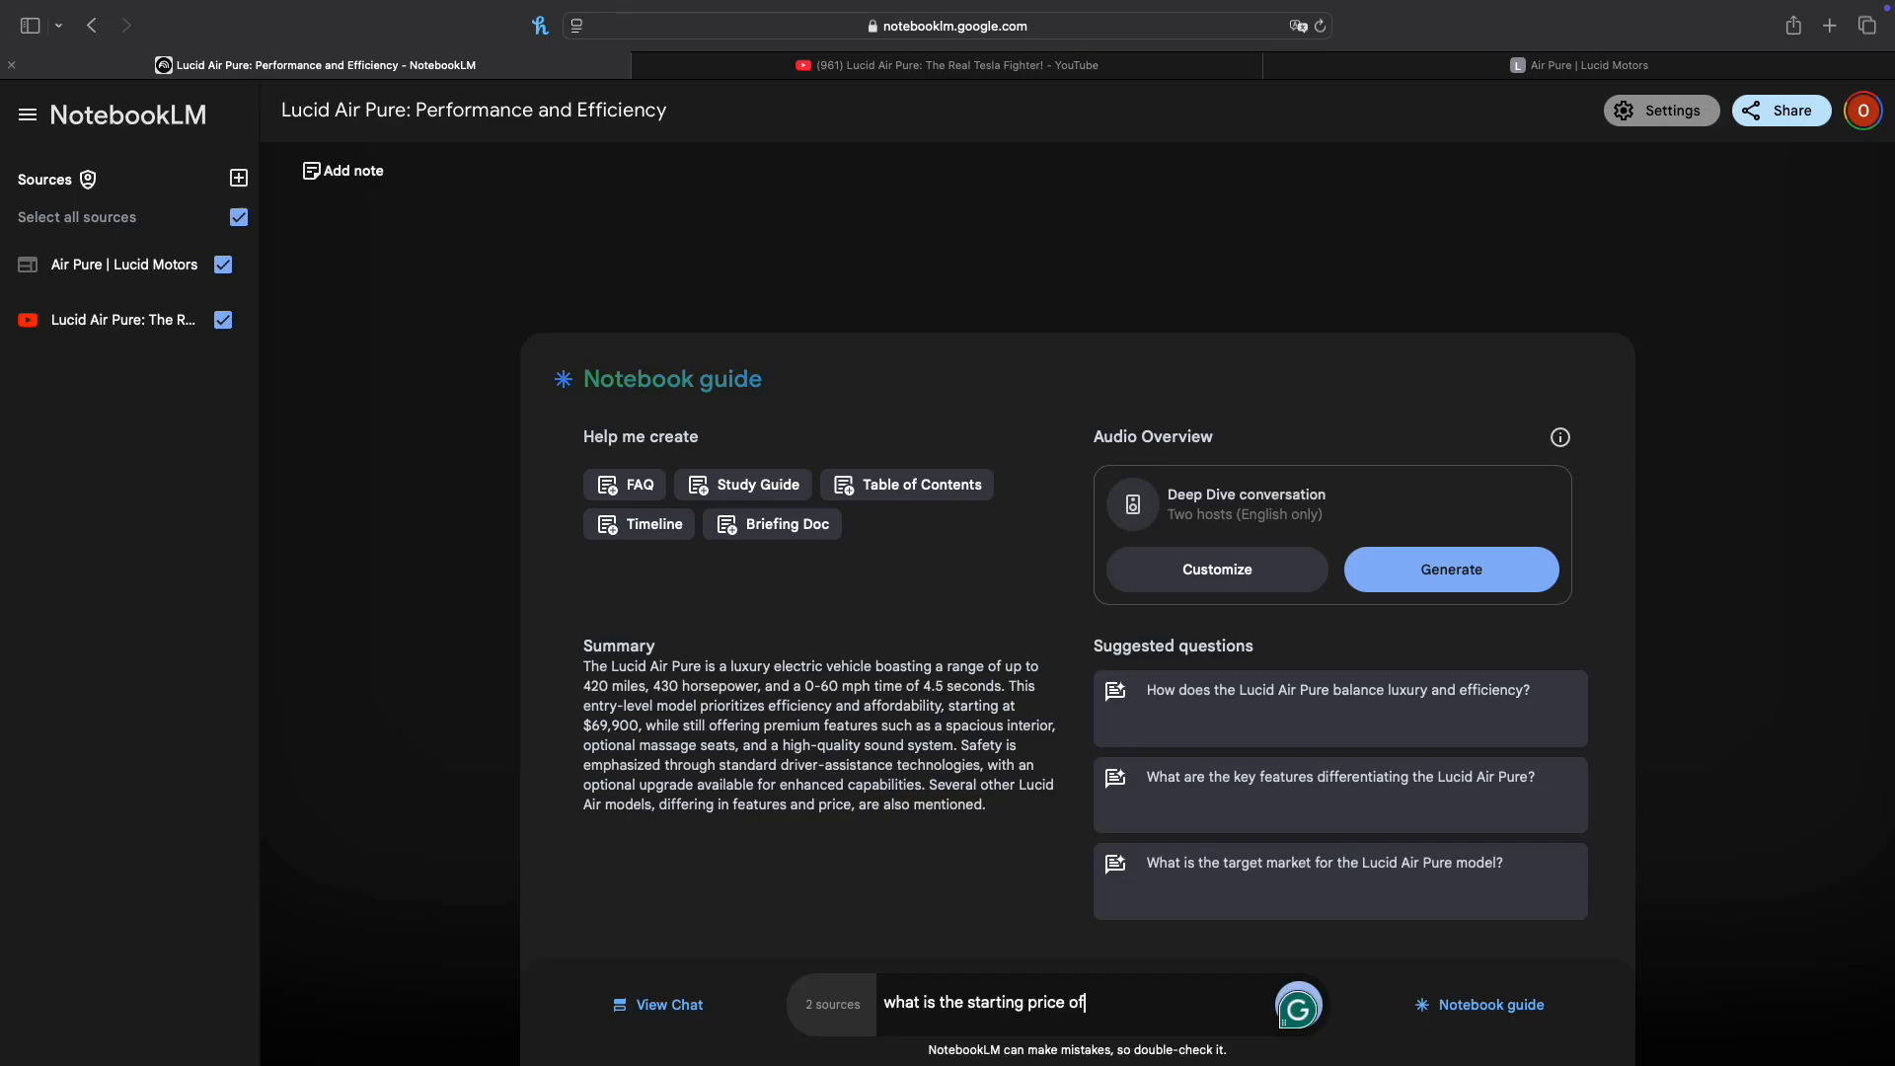
text( the lucid air pure?)
key(Return)
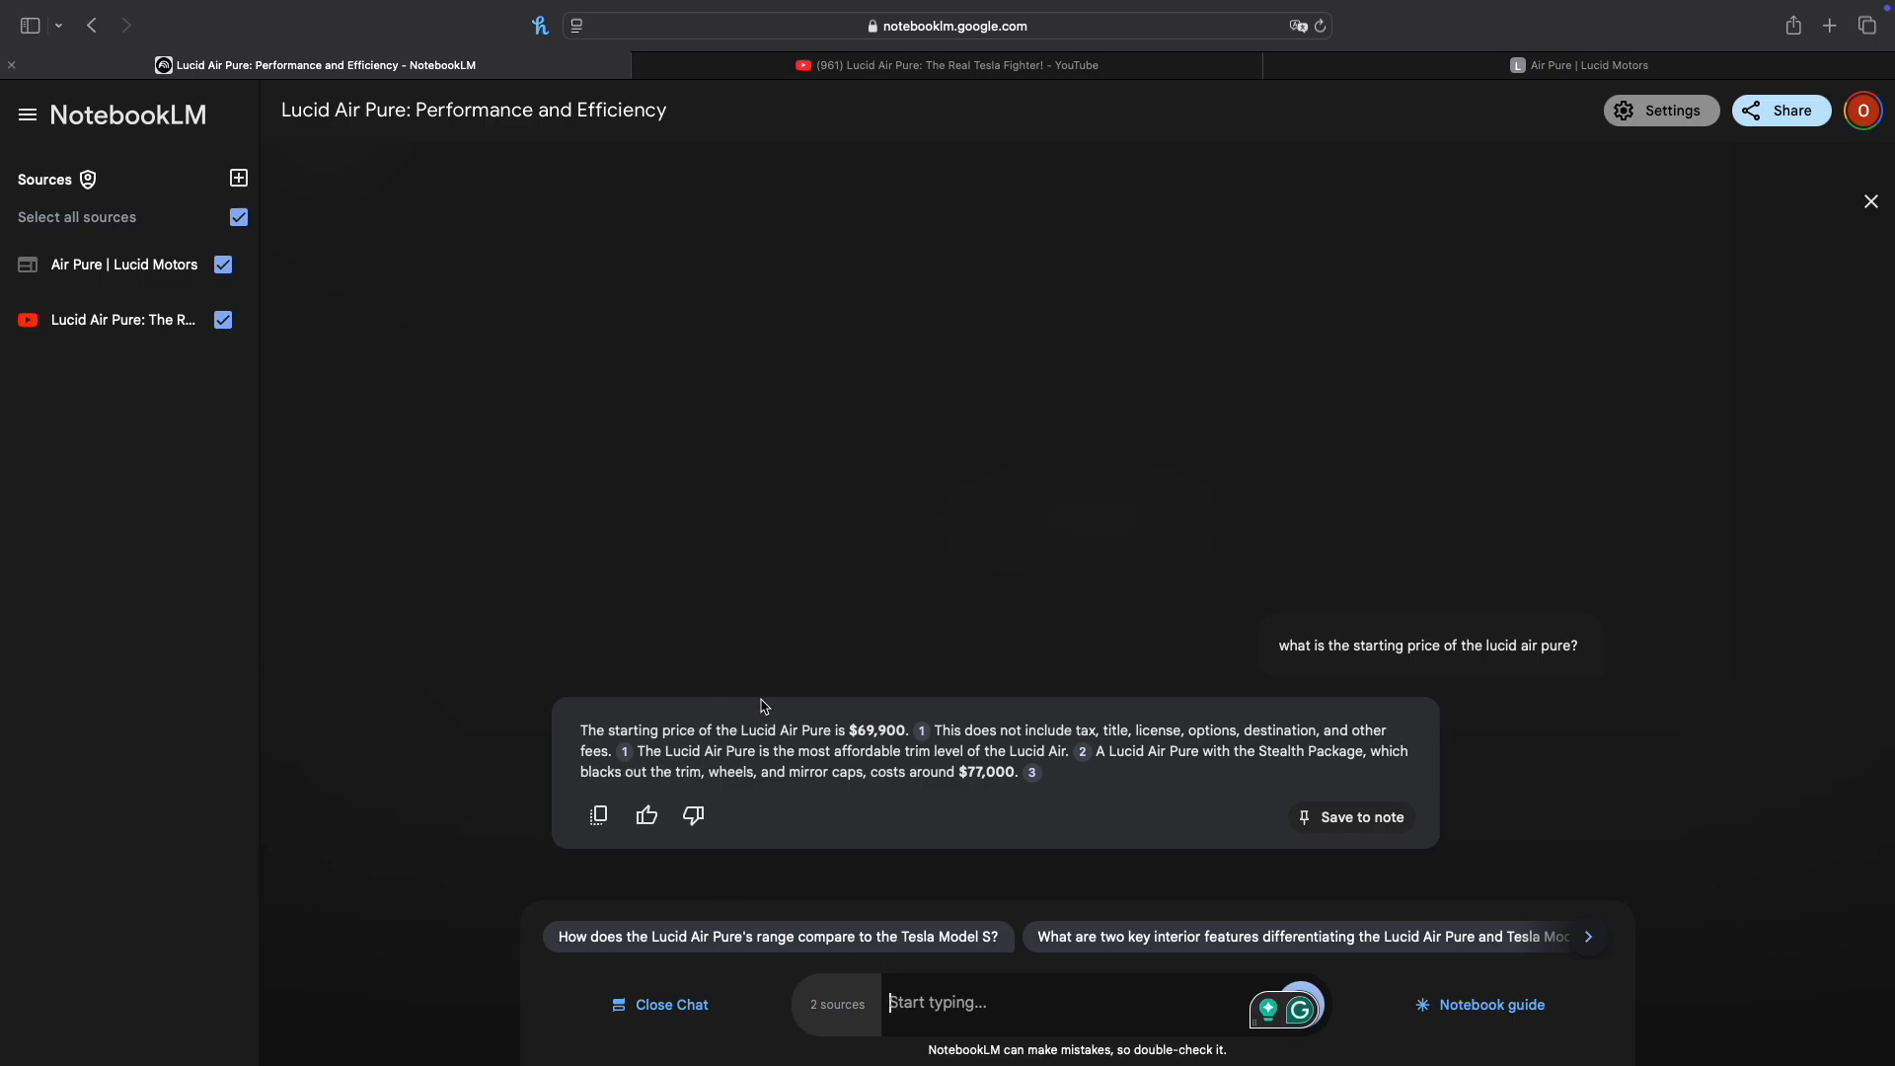
Step: Review the source passage behind the answer's first citation and save the answer to a note
click(926, 739)
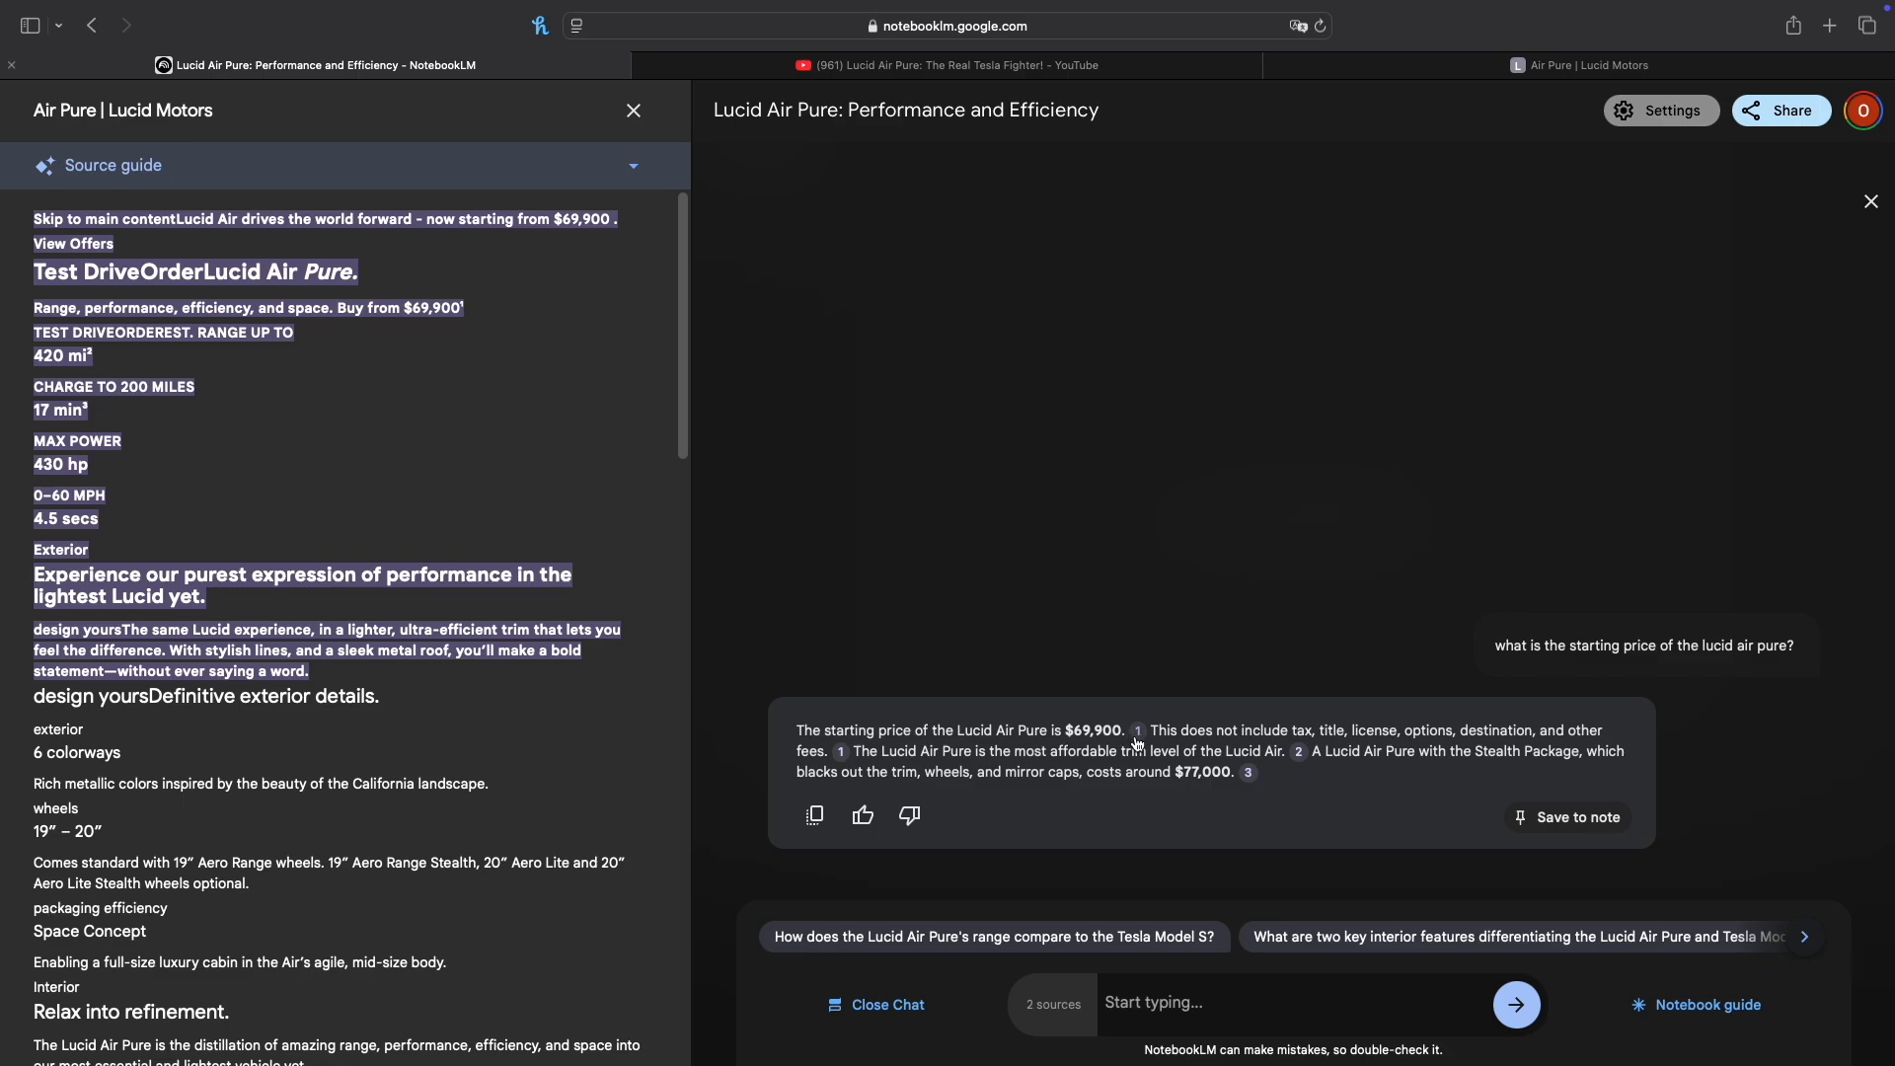
mouse_move(1138, 738)
scroll(360, 666, down, 10)
scroll(360, 667, up, 10)
click(635, 117)
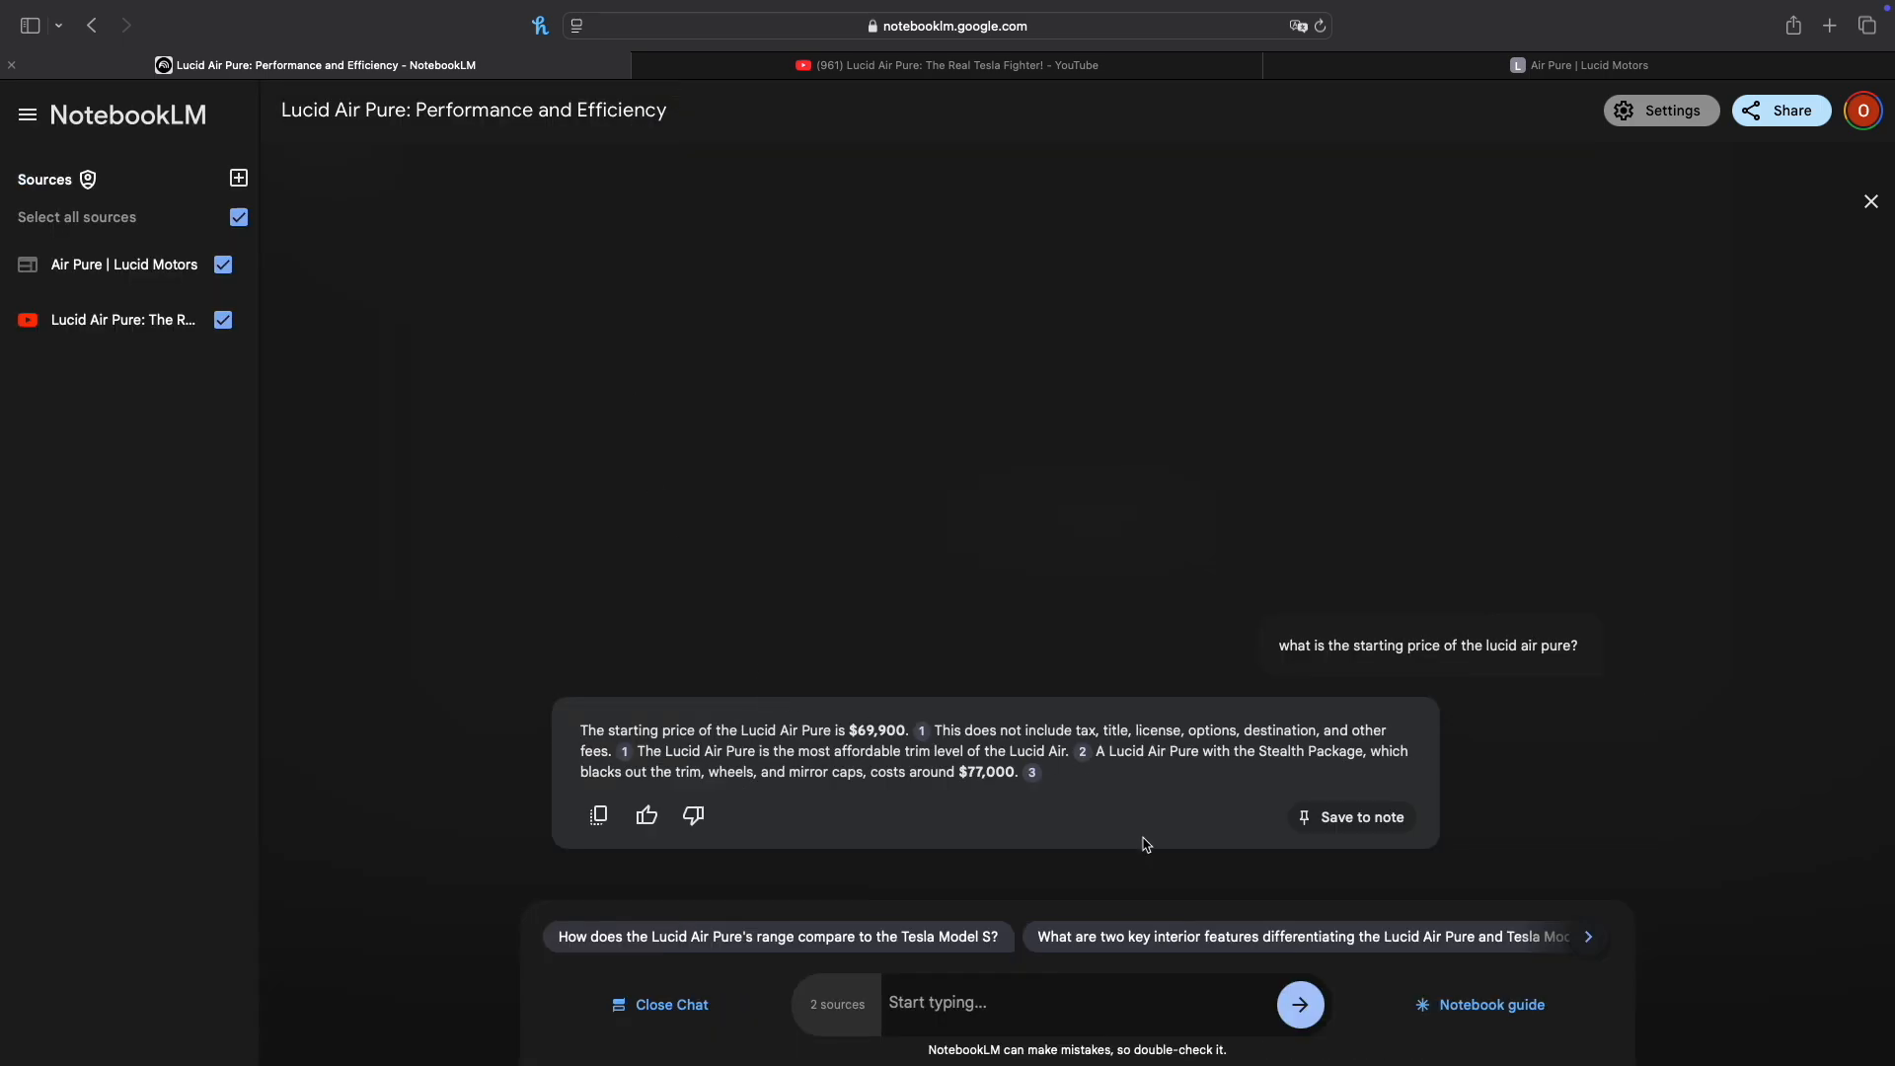
click(1342, 819)
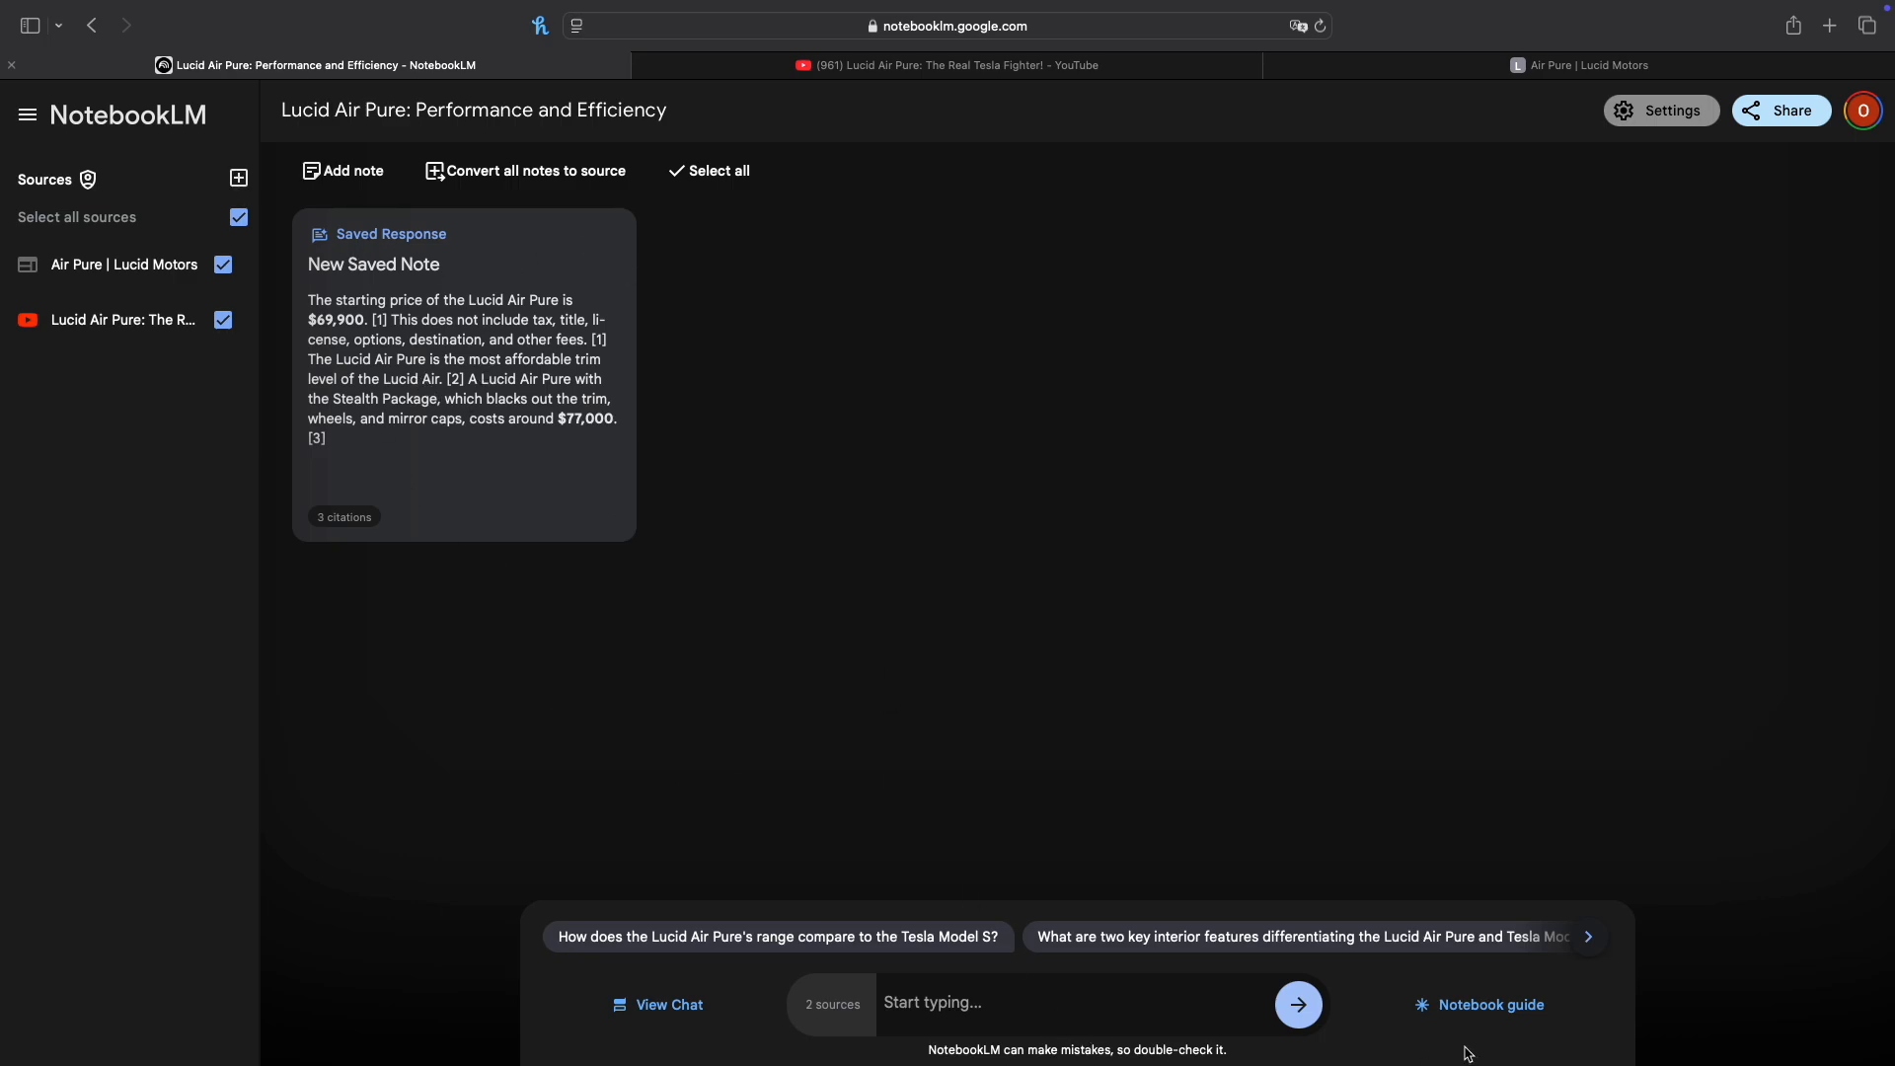
Step: Customize the notebook guide's Audio Overview with the focus text "The environmeltal importance of the electric car"
click(1481, 1004)
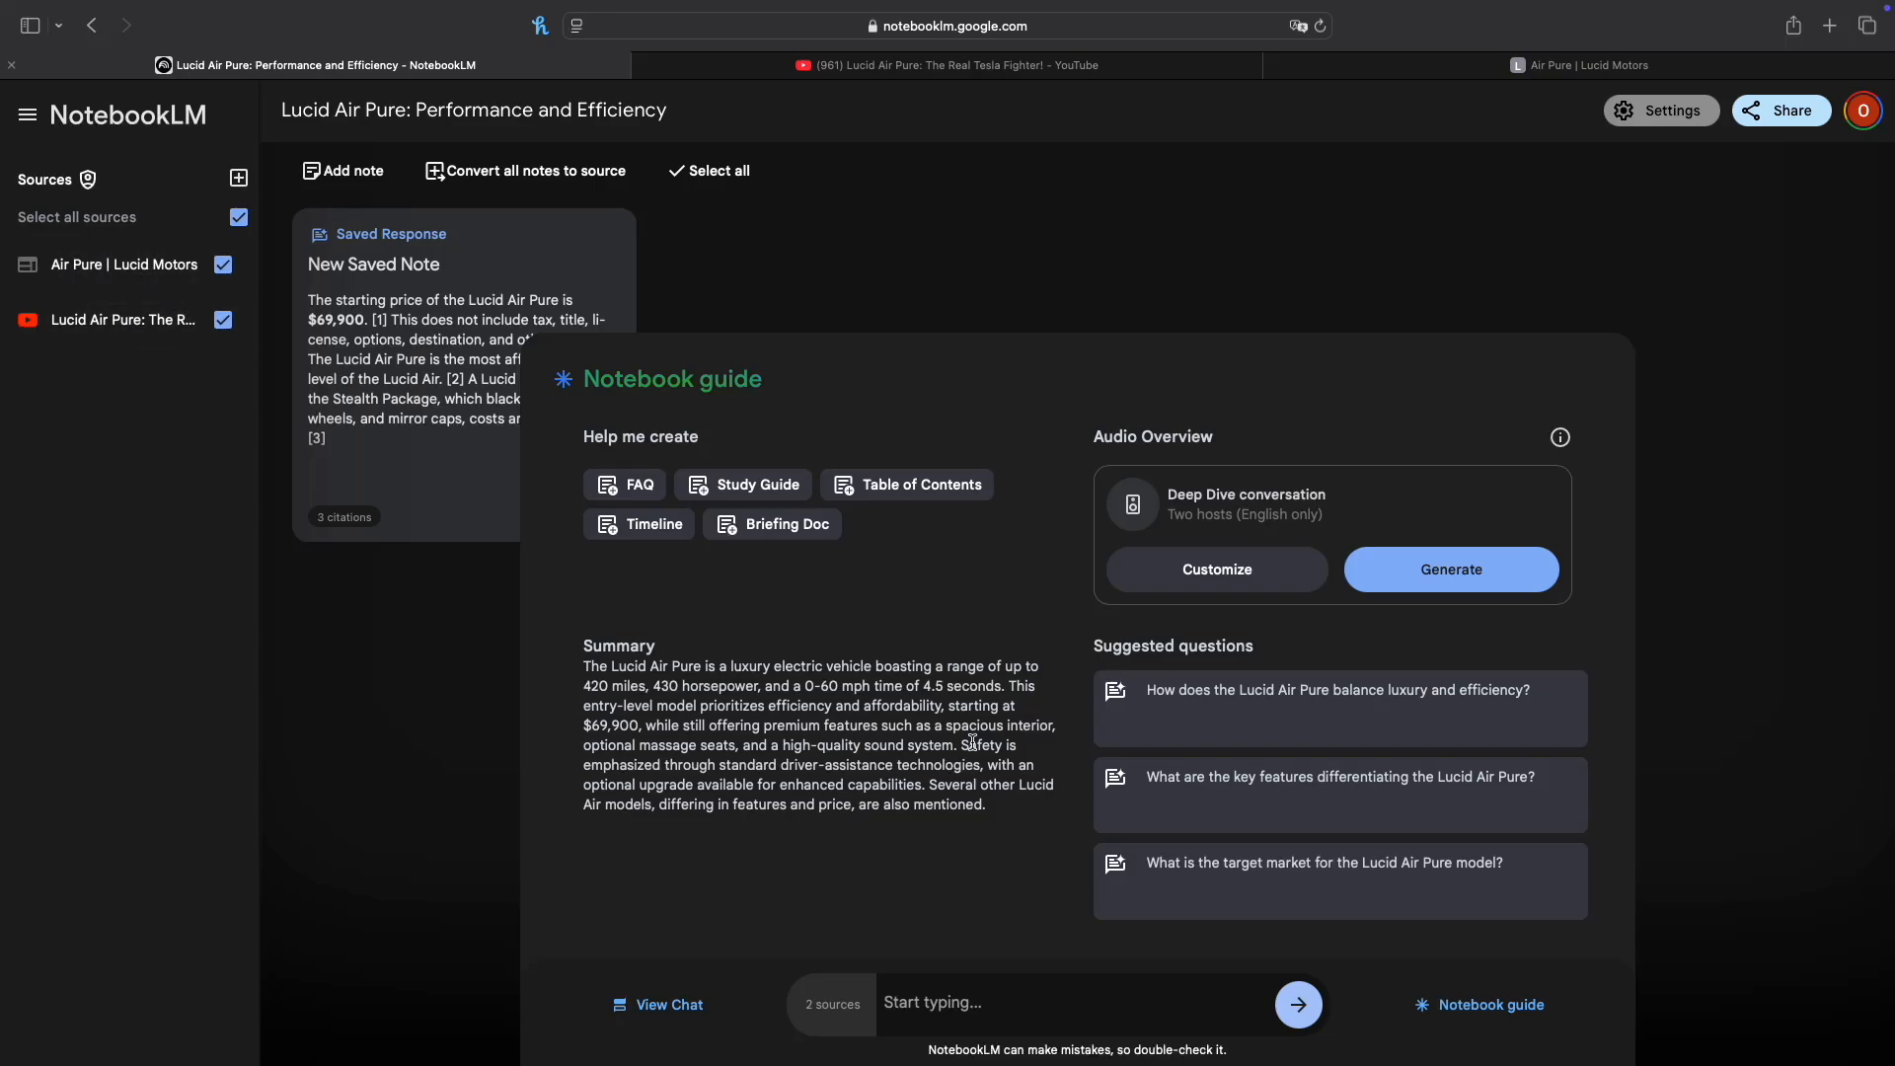
click(1318, 577)
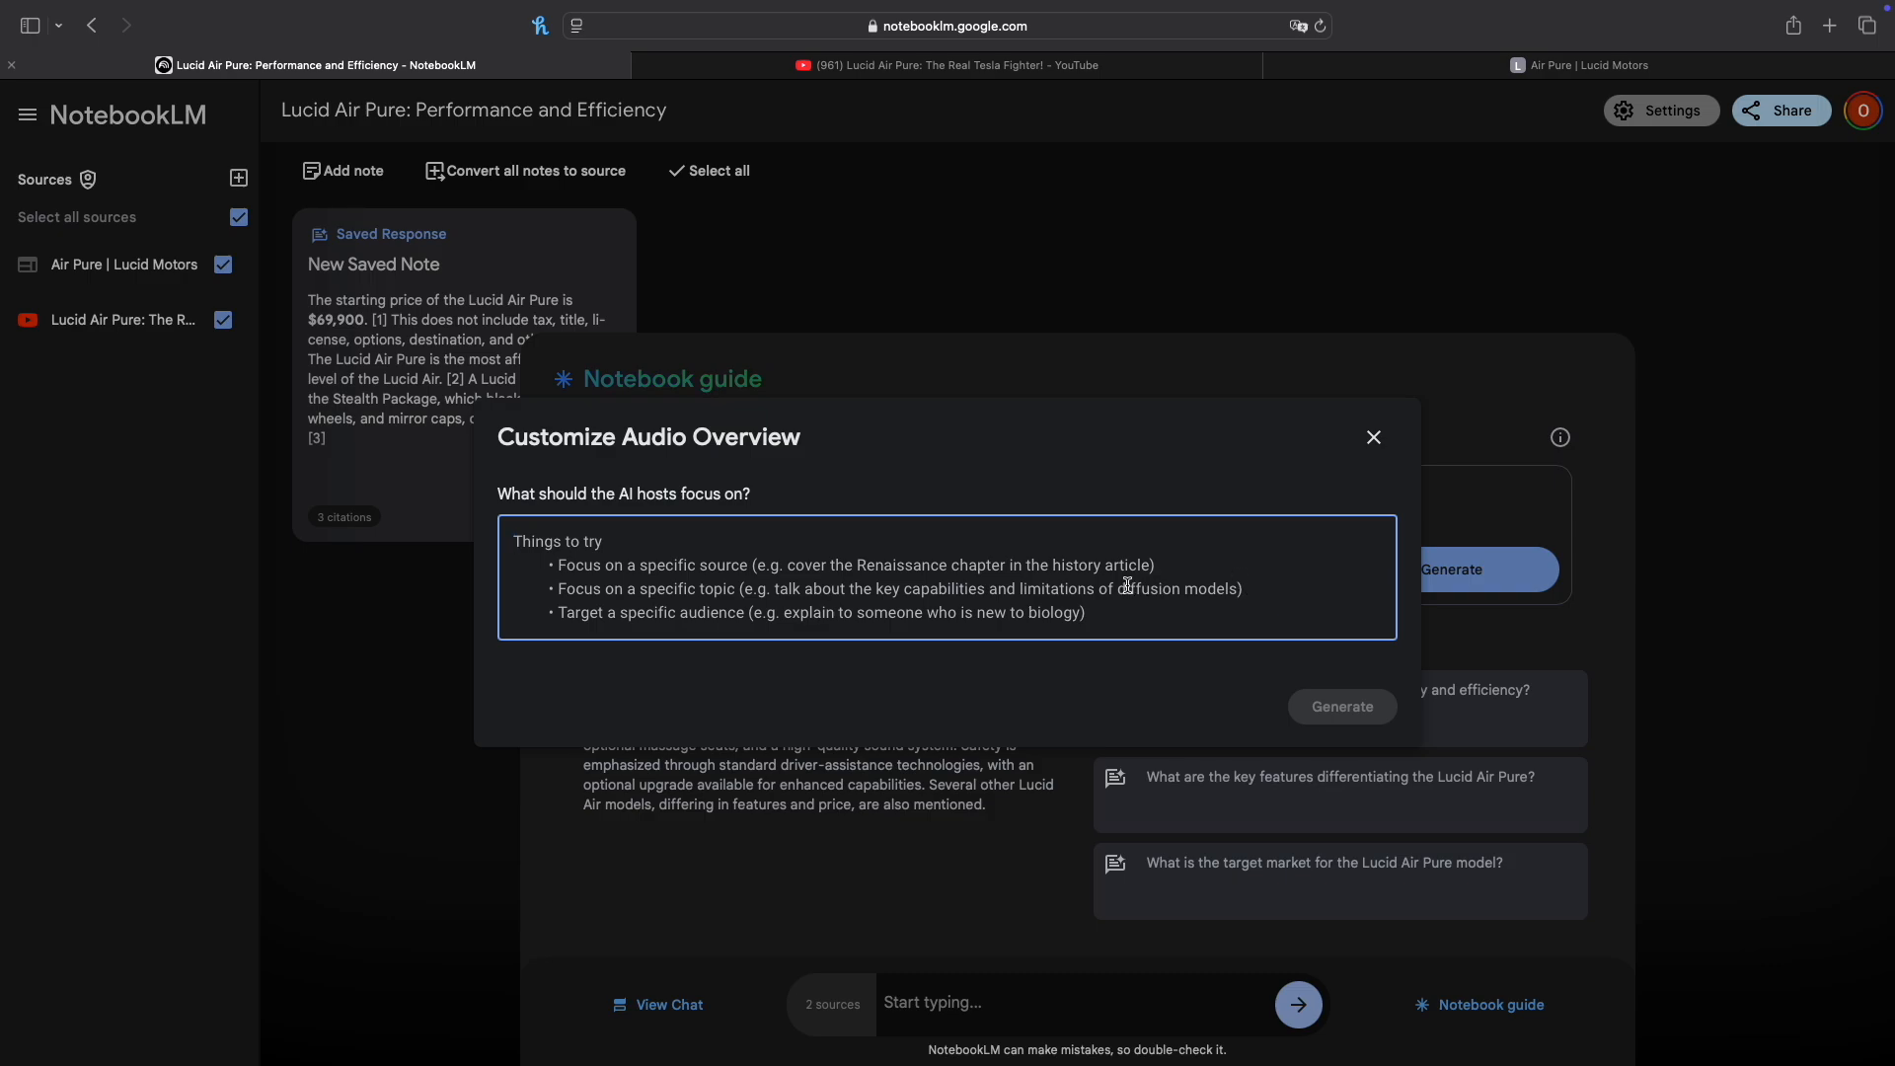
text(g)
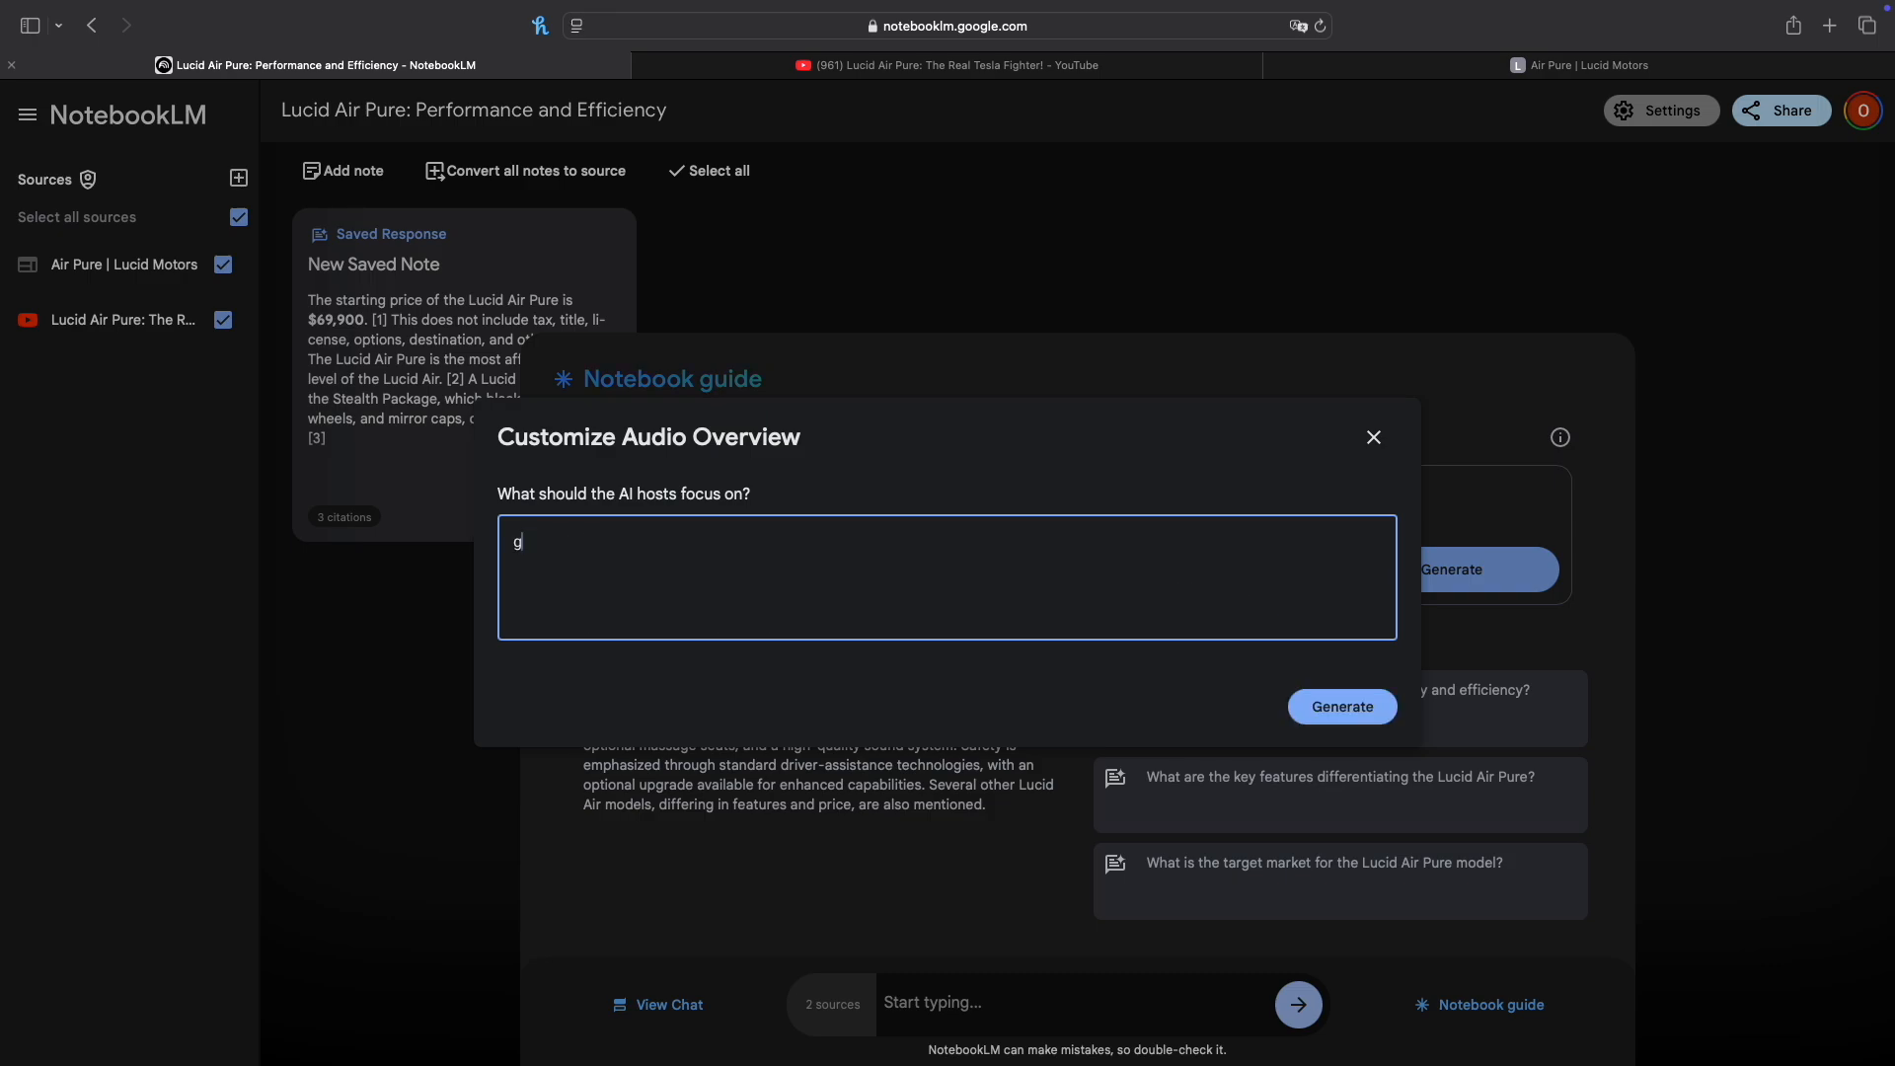
key(BackSpace)
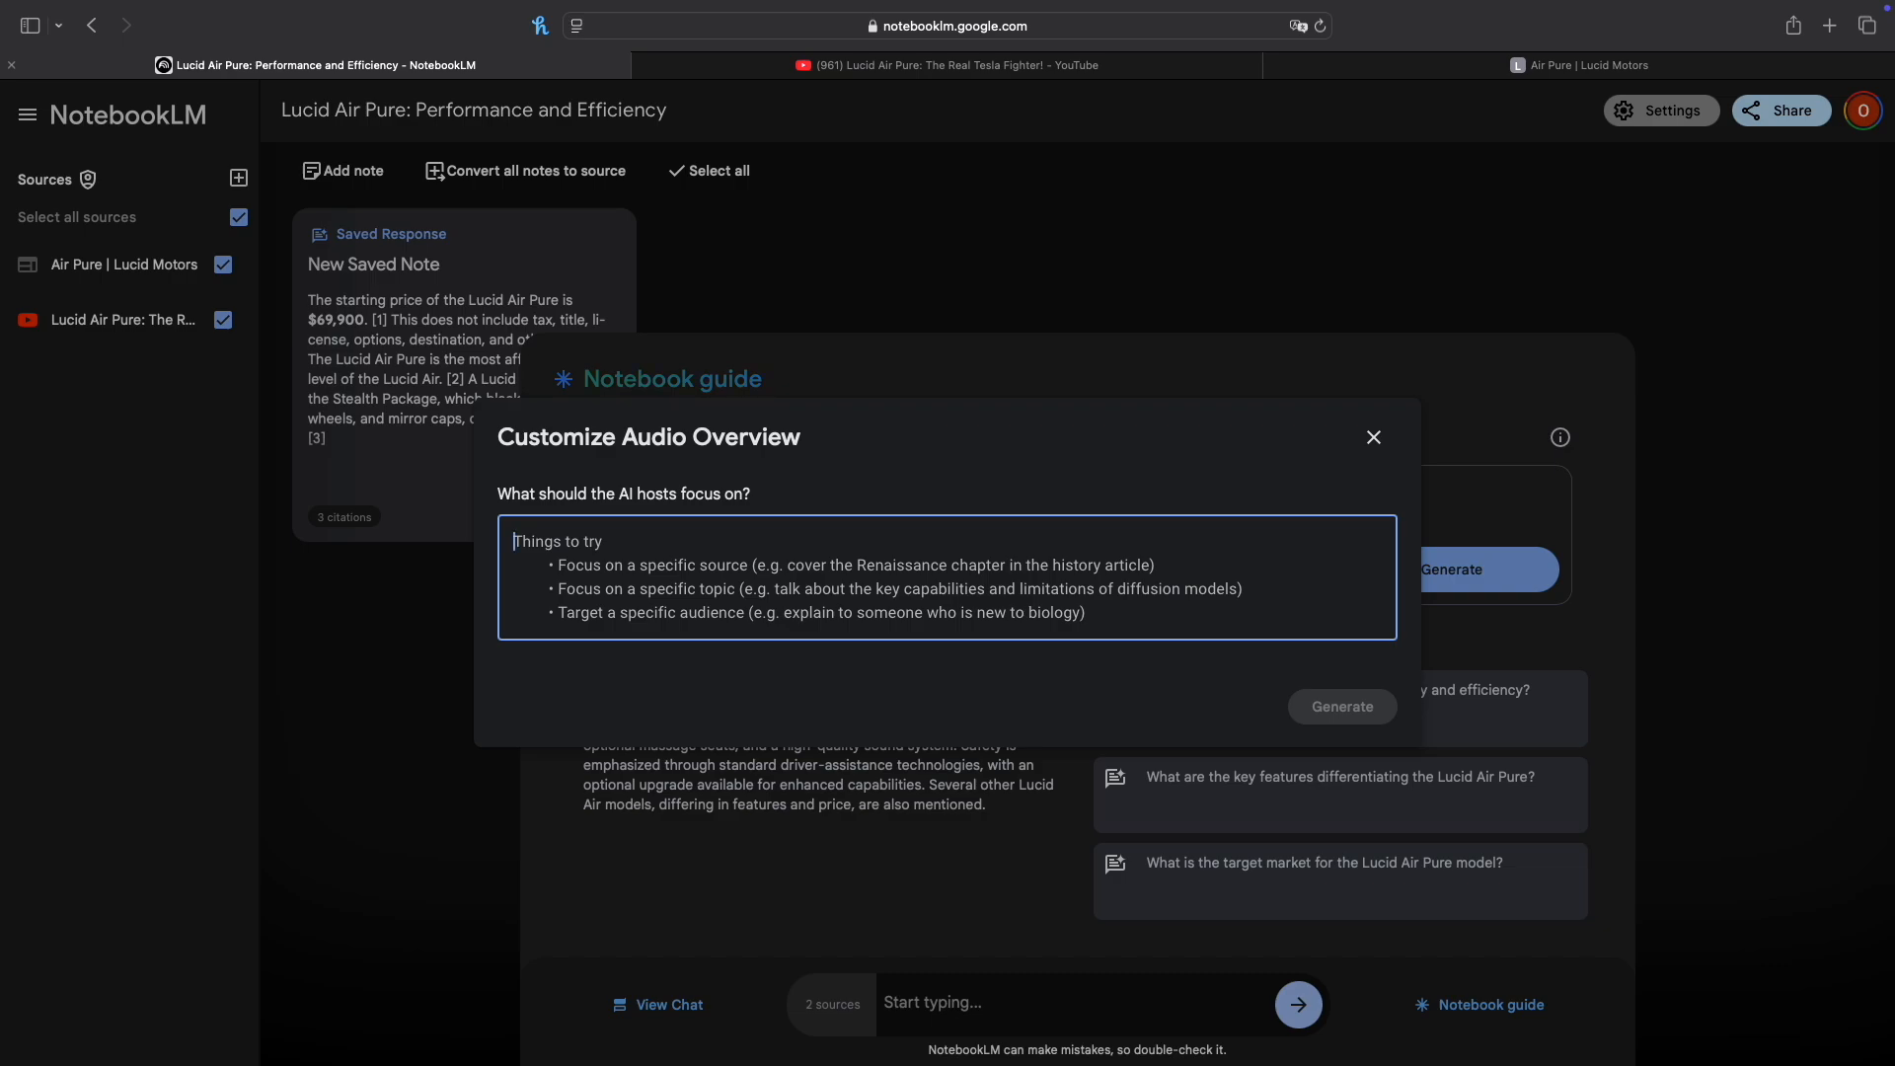
text(e environmeltal importance of the electric car)
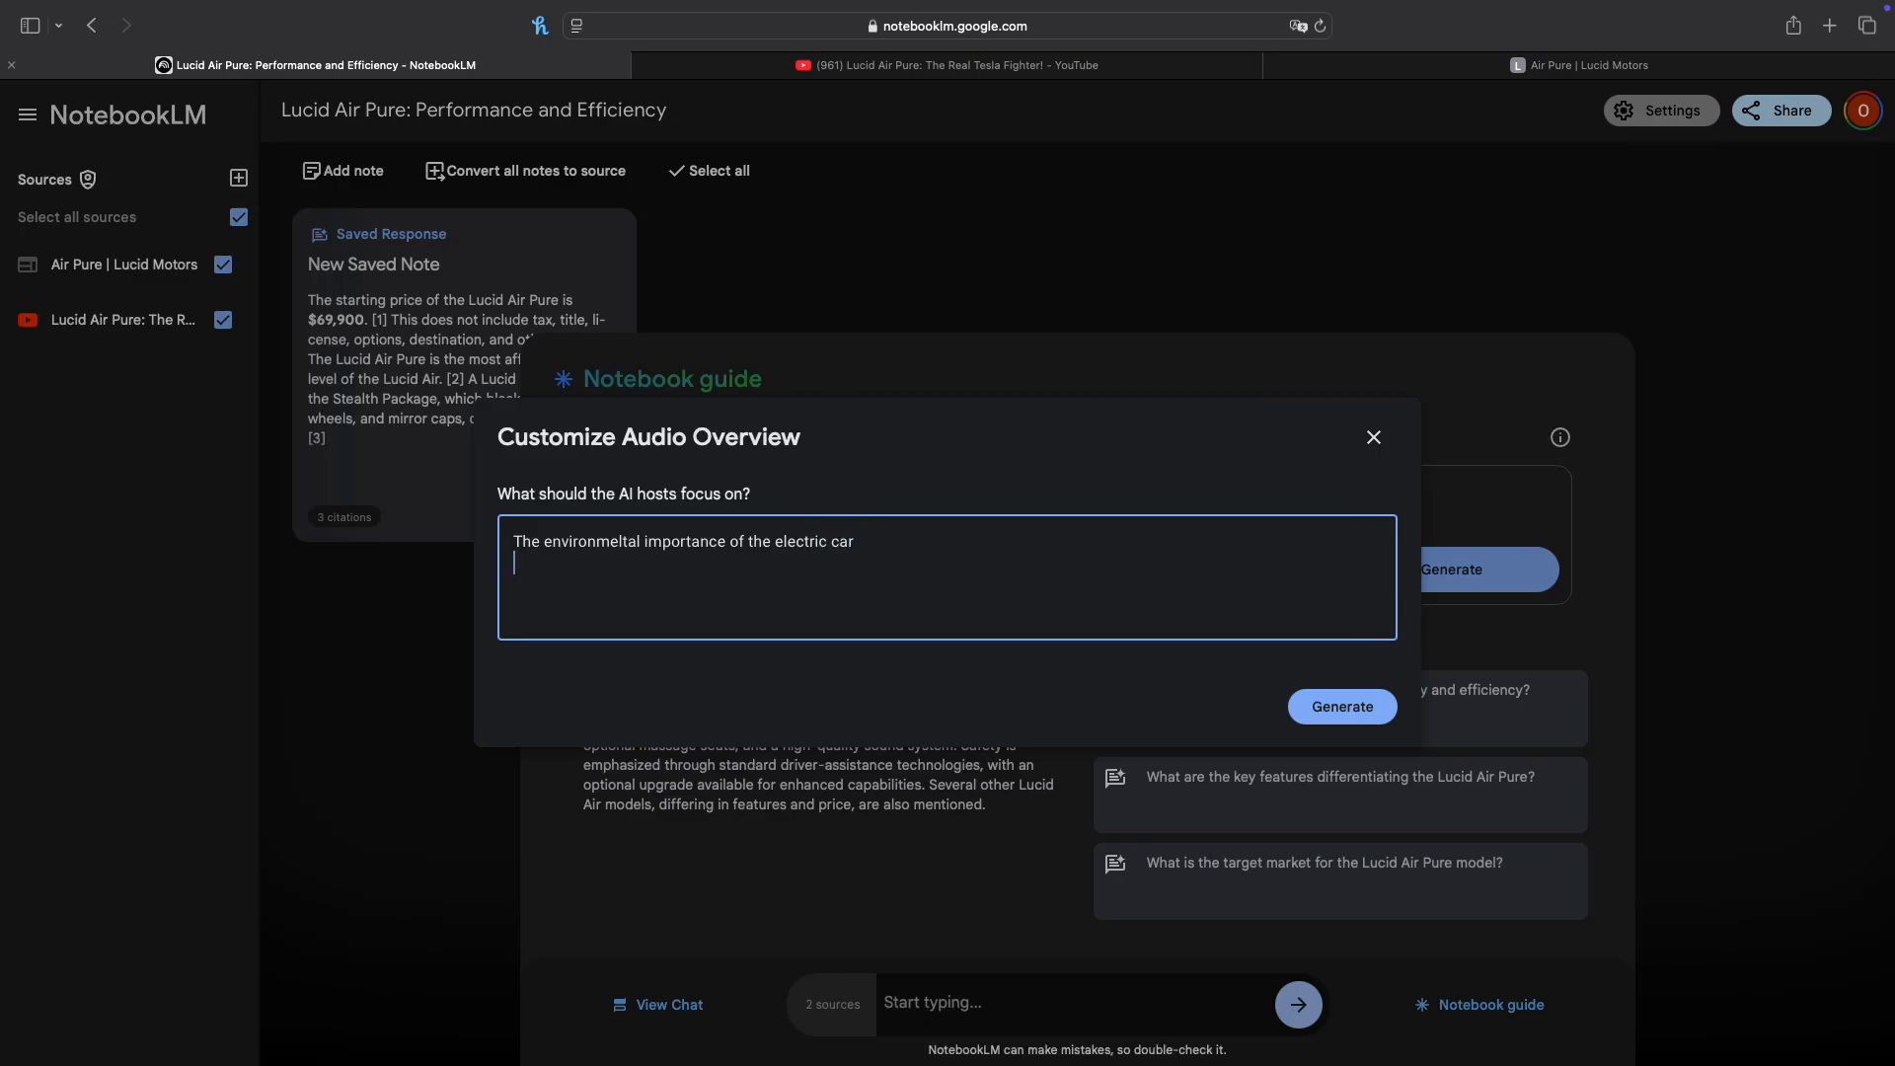
Step: Add the second focus line "Focus on speed and specs of the car" to the Audio Overview instructions
key(Caps_Lock)
text(Focus on speed and specs of the car)
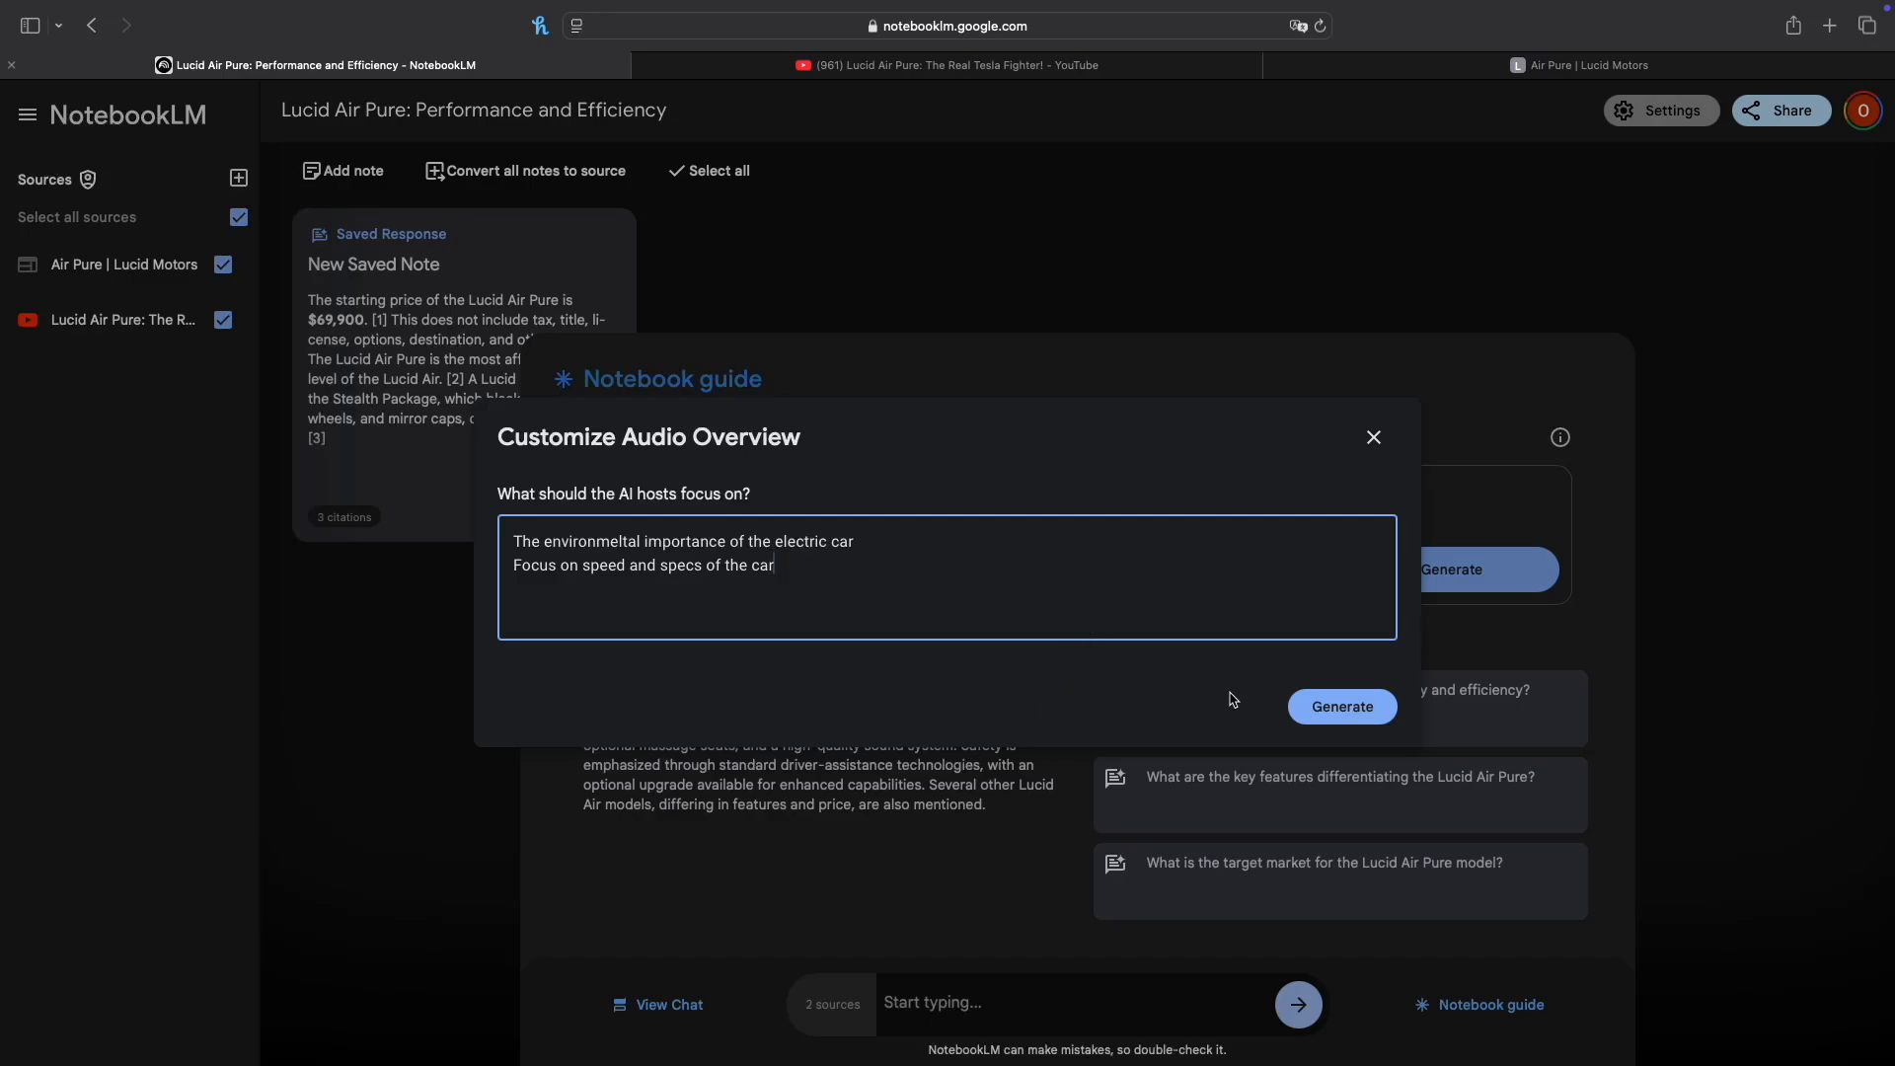
Step: Generate the customized Audio Overview, create a study guide note from the sources and return to the notebook guide
click(1308, 707)
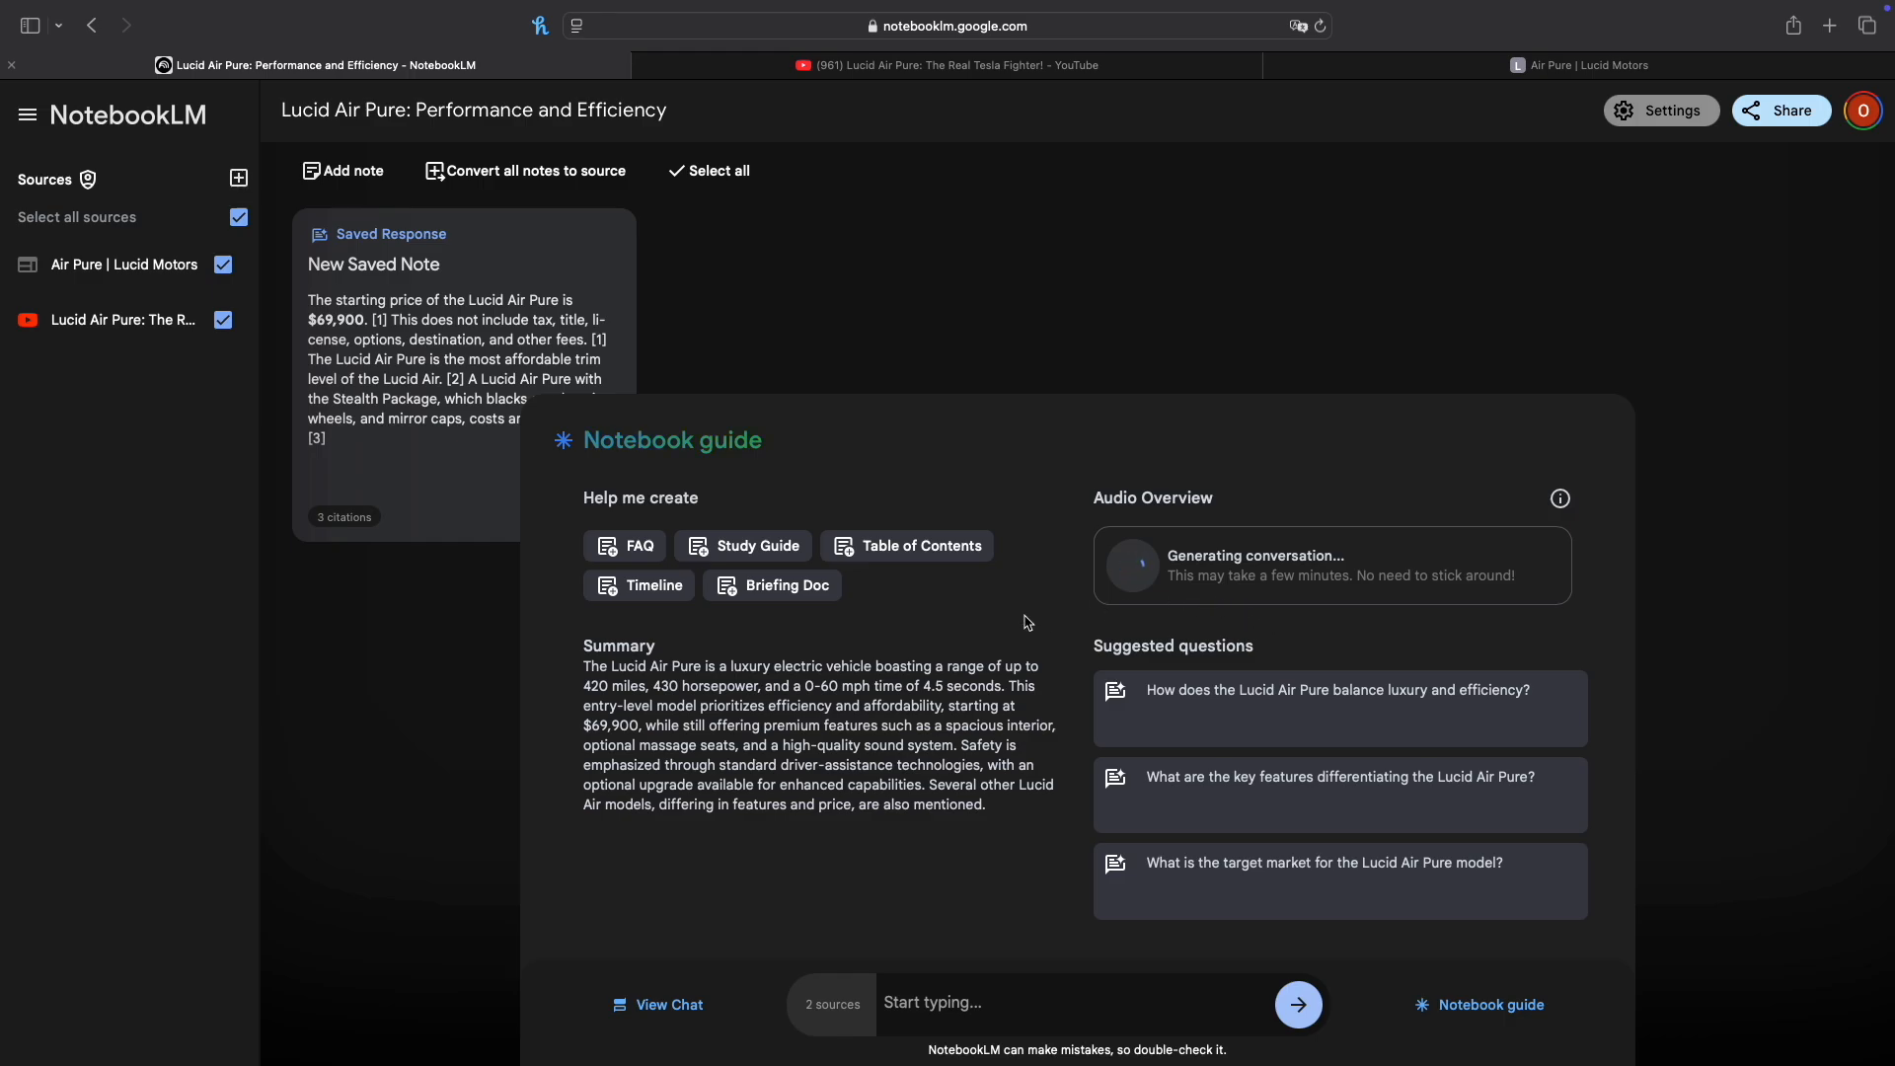
click(740, 550)
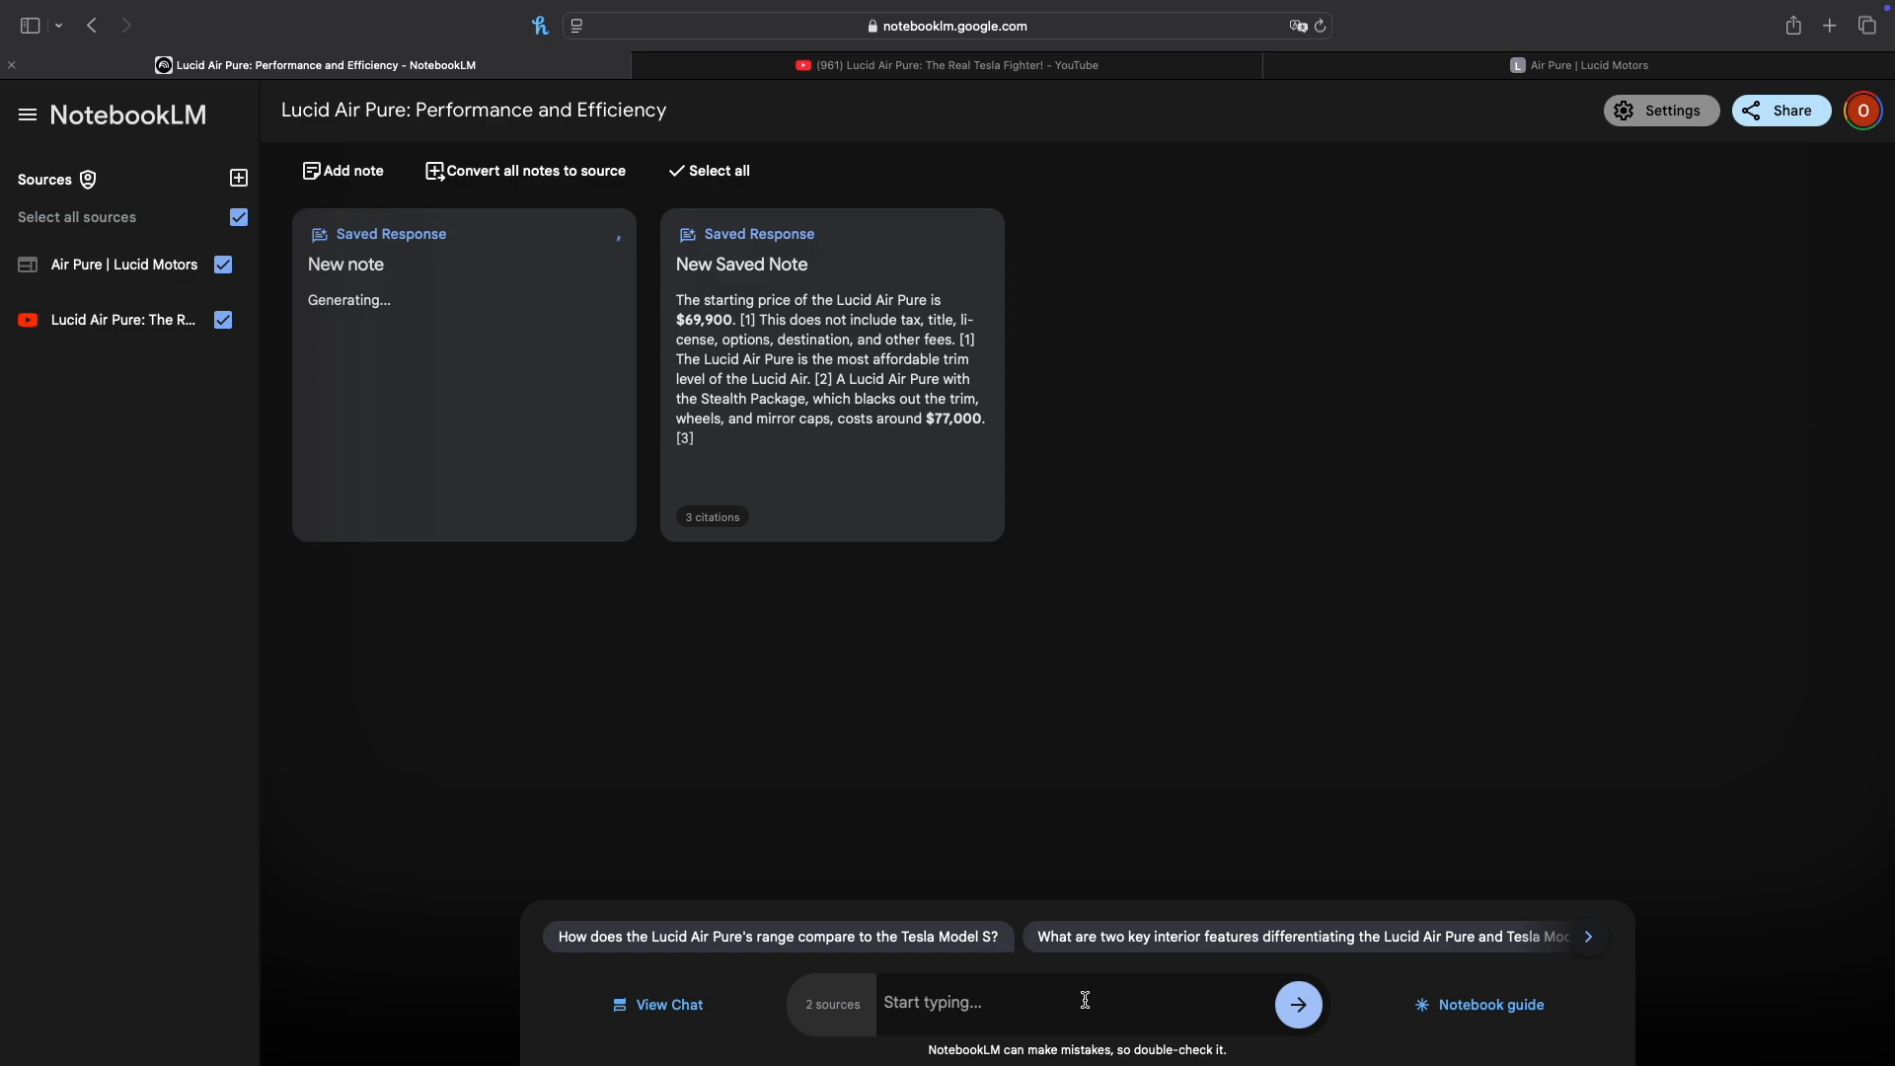
click(1466, 1016)
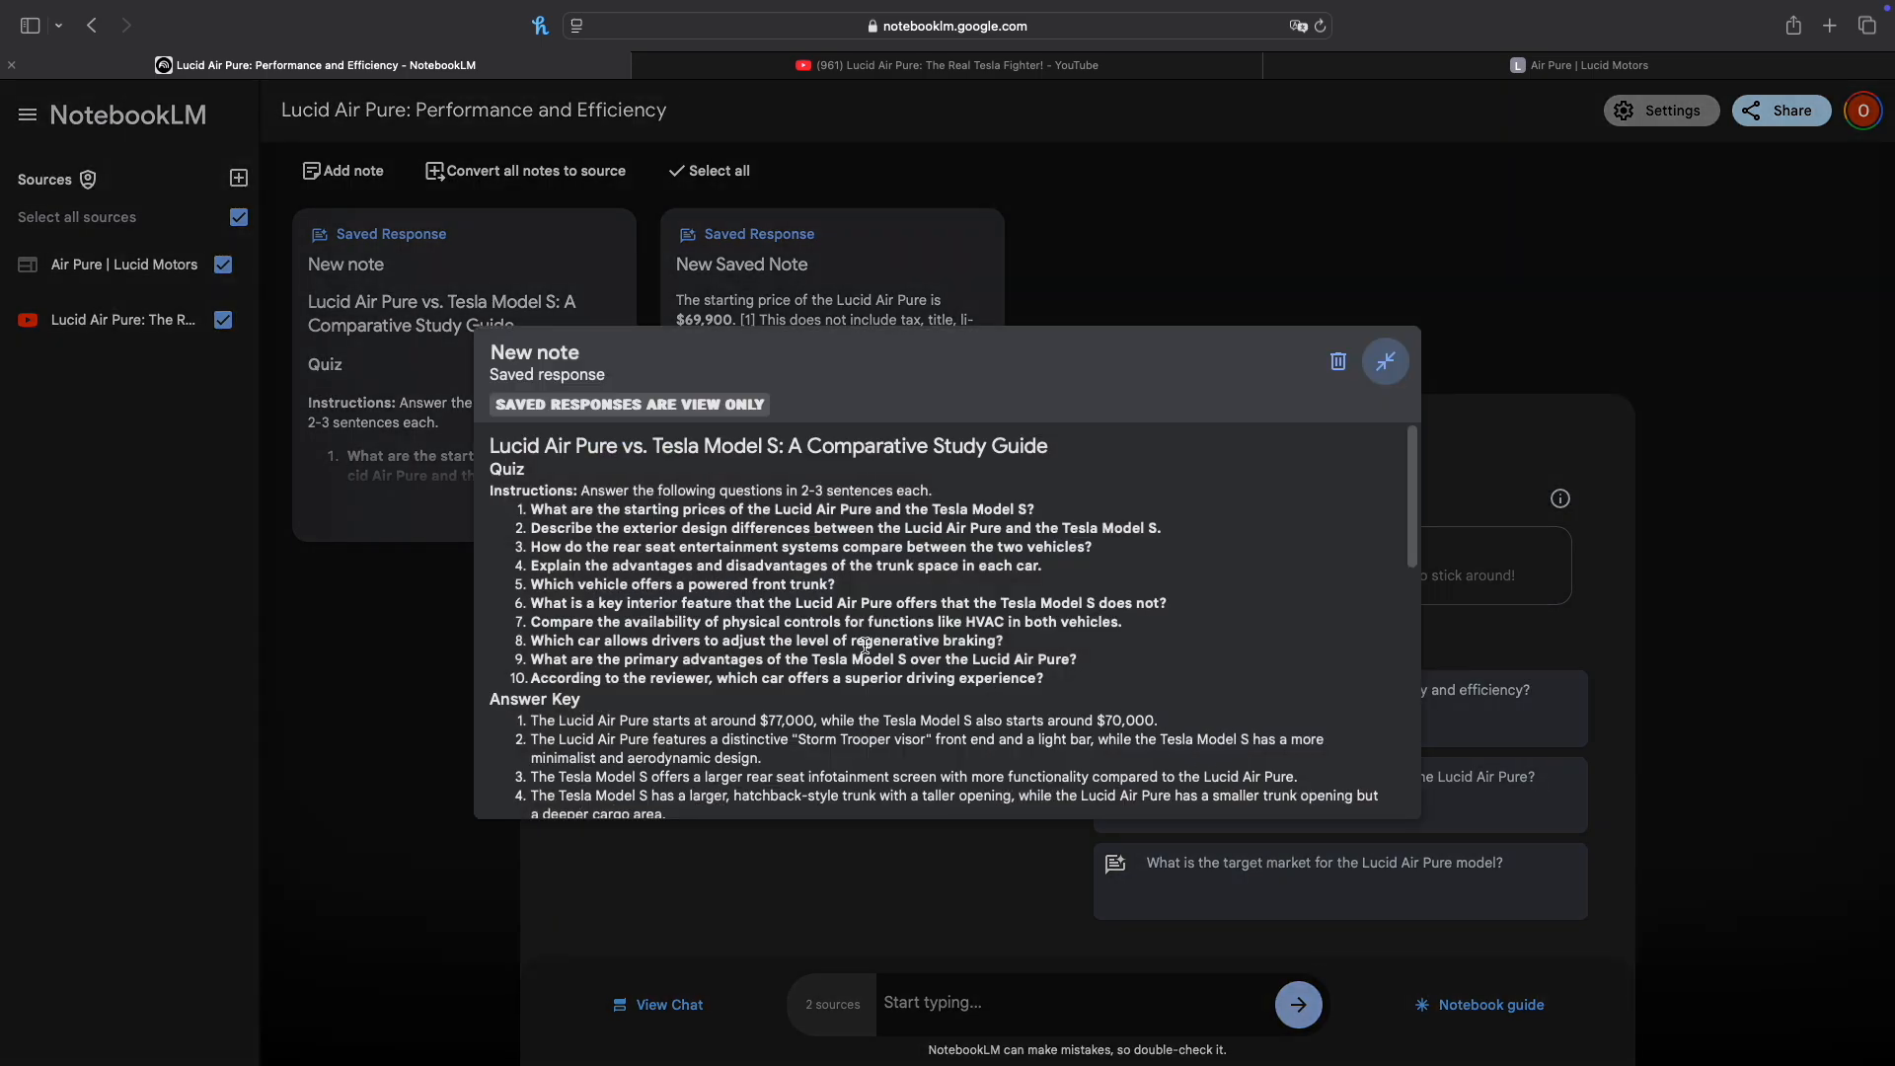
Step: Review the study guide note's quiz, answer key, essay questions and glossary of key terms, then close it
scroll(866, 644, down, 2)
scroll(865, 645, down, 10)
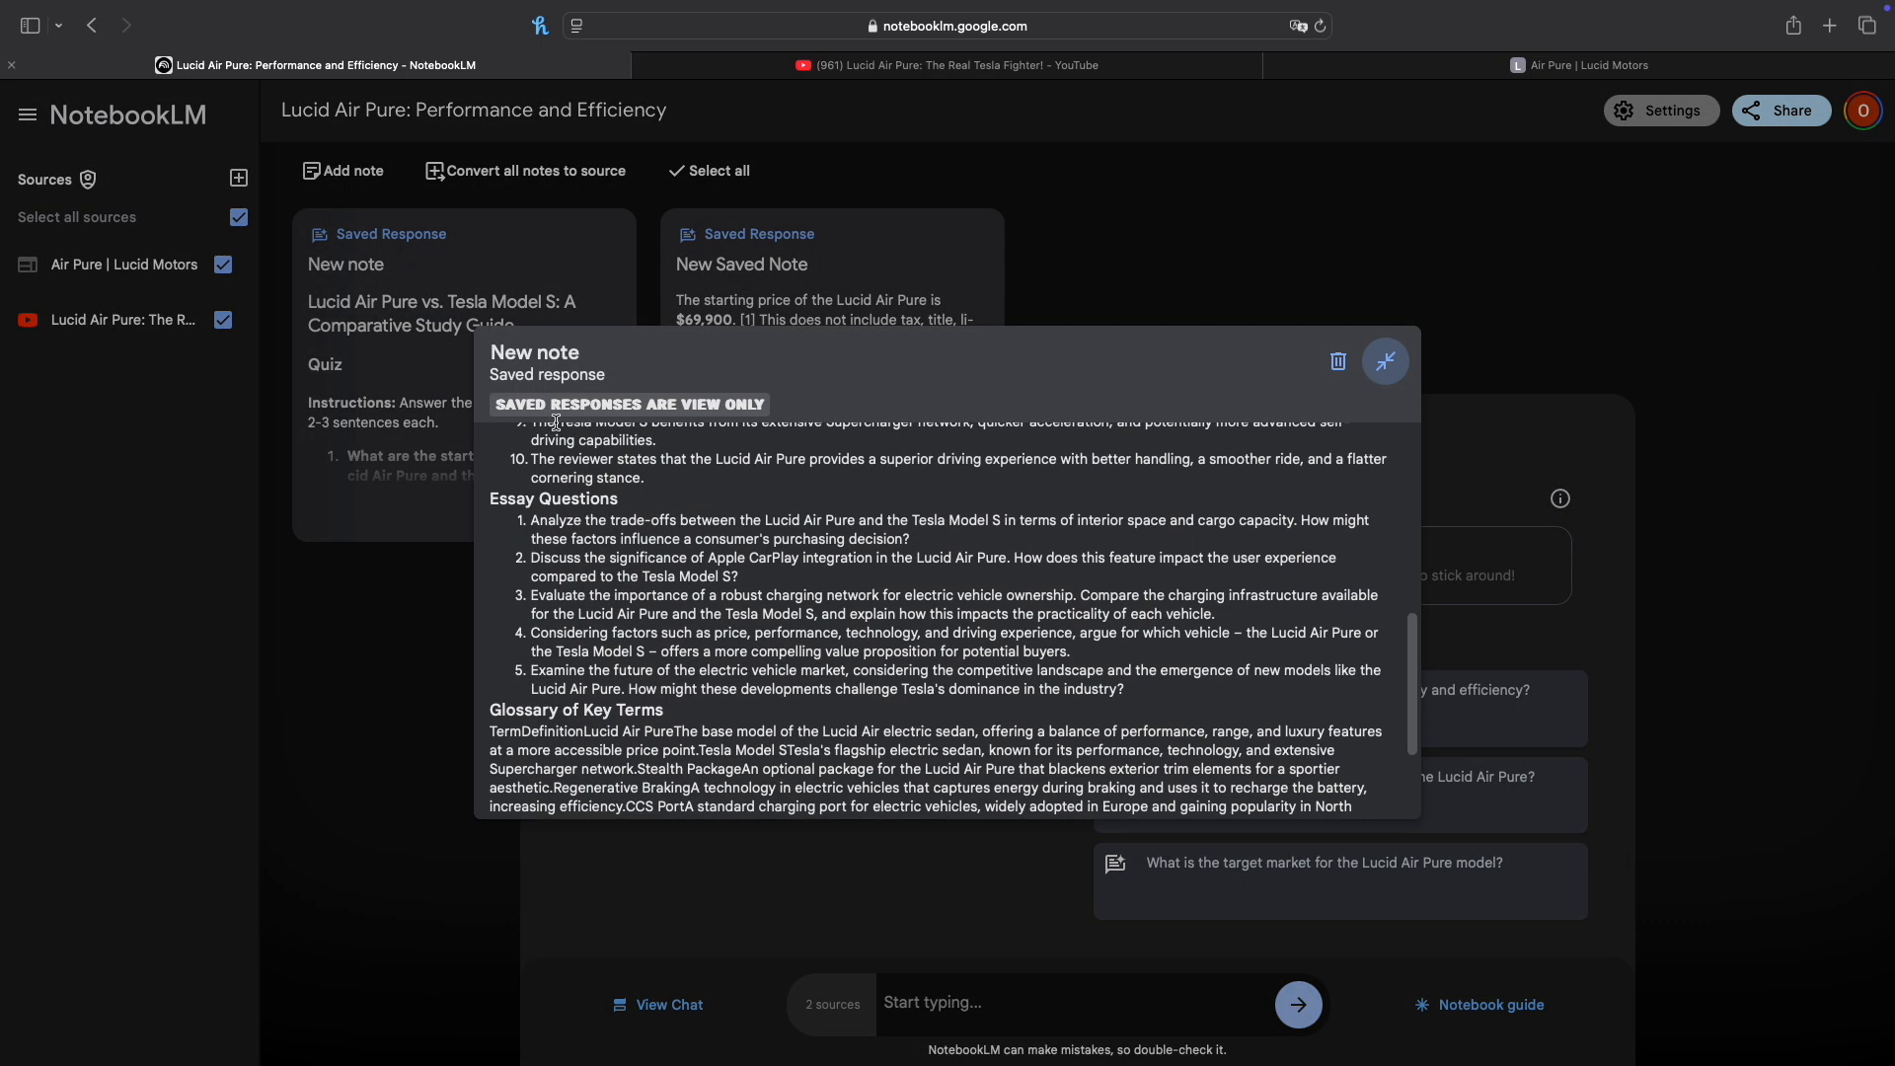
scroll(620, 583, up, 15)
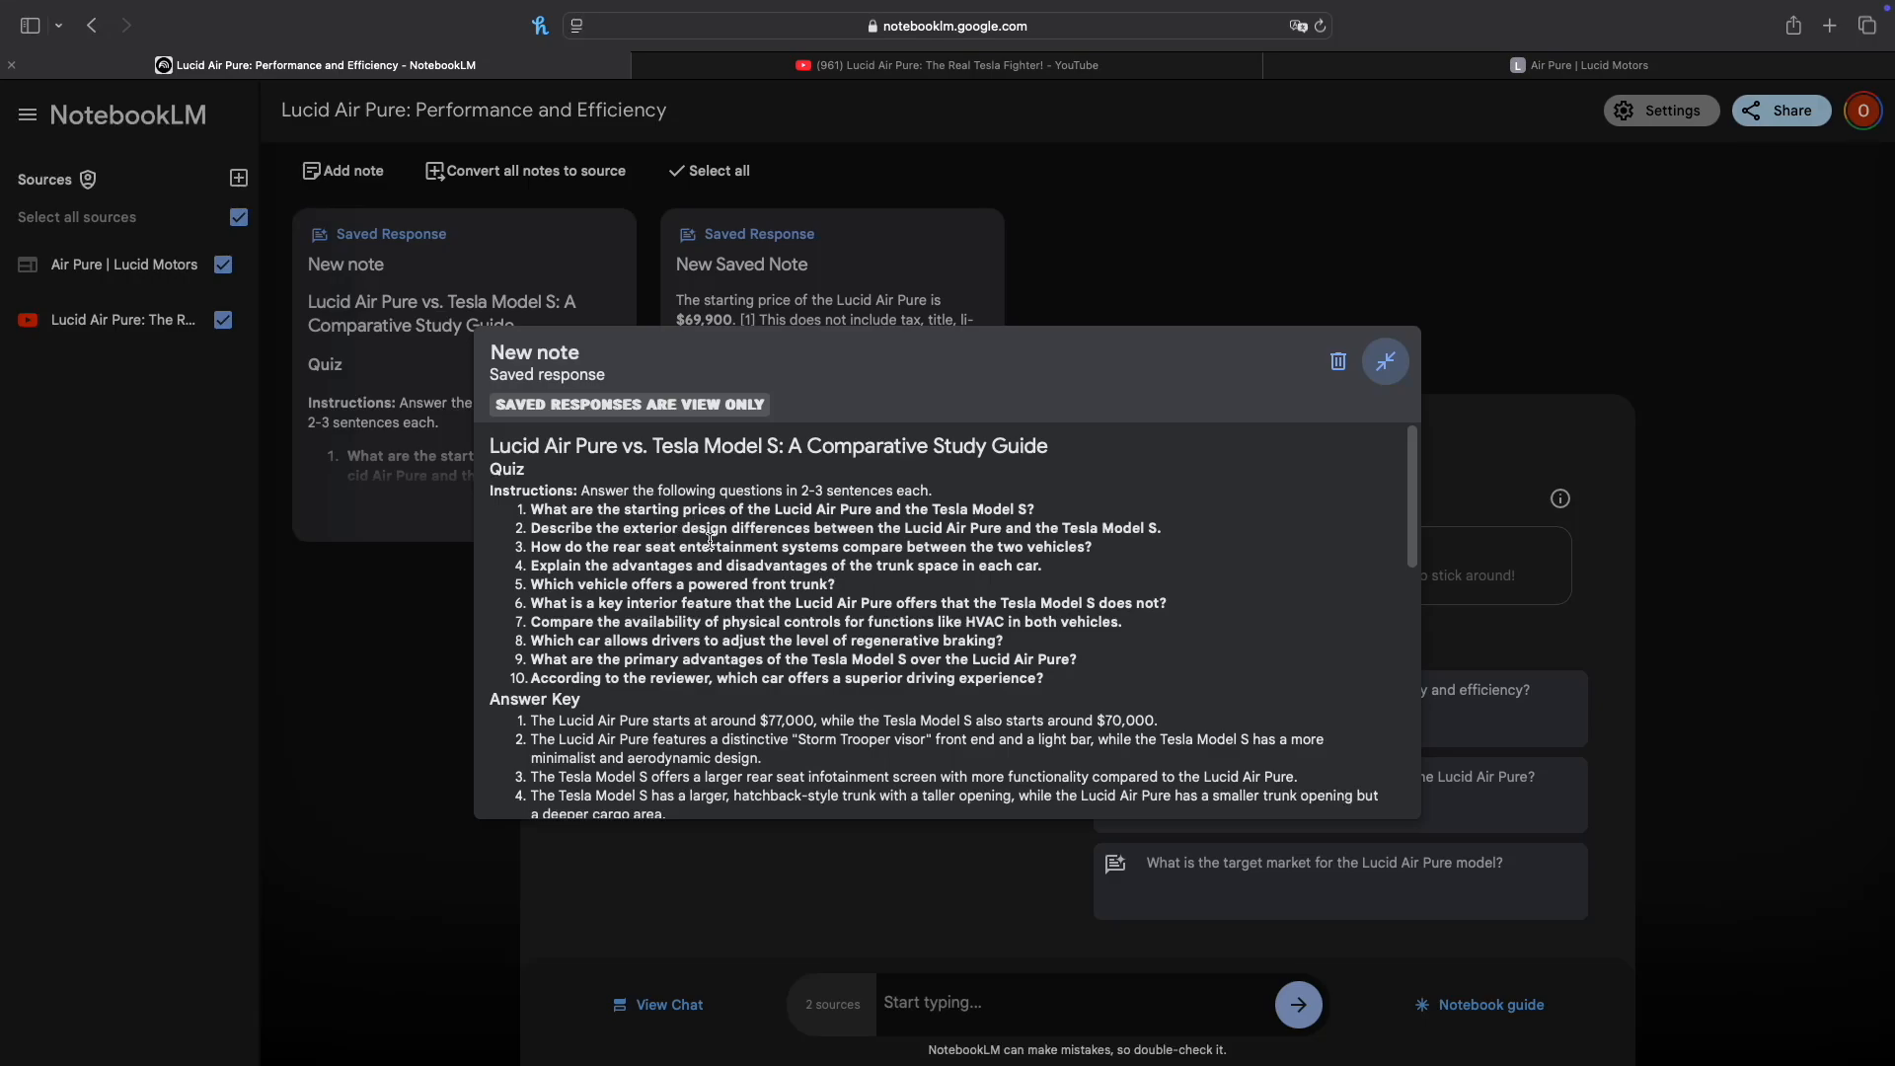
scroll(711, 541, down, 5)
scroll(710, 541, down, 5)
scroll(711, 541, down, 4)
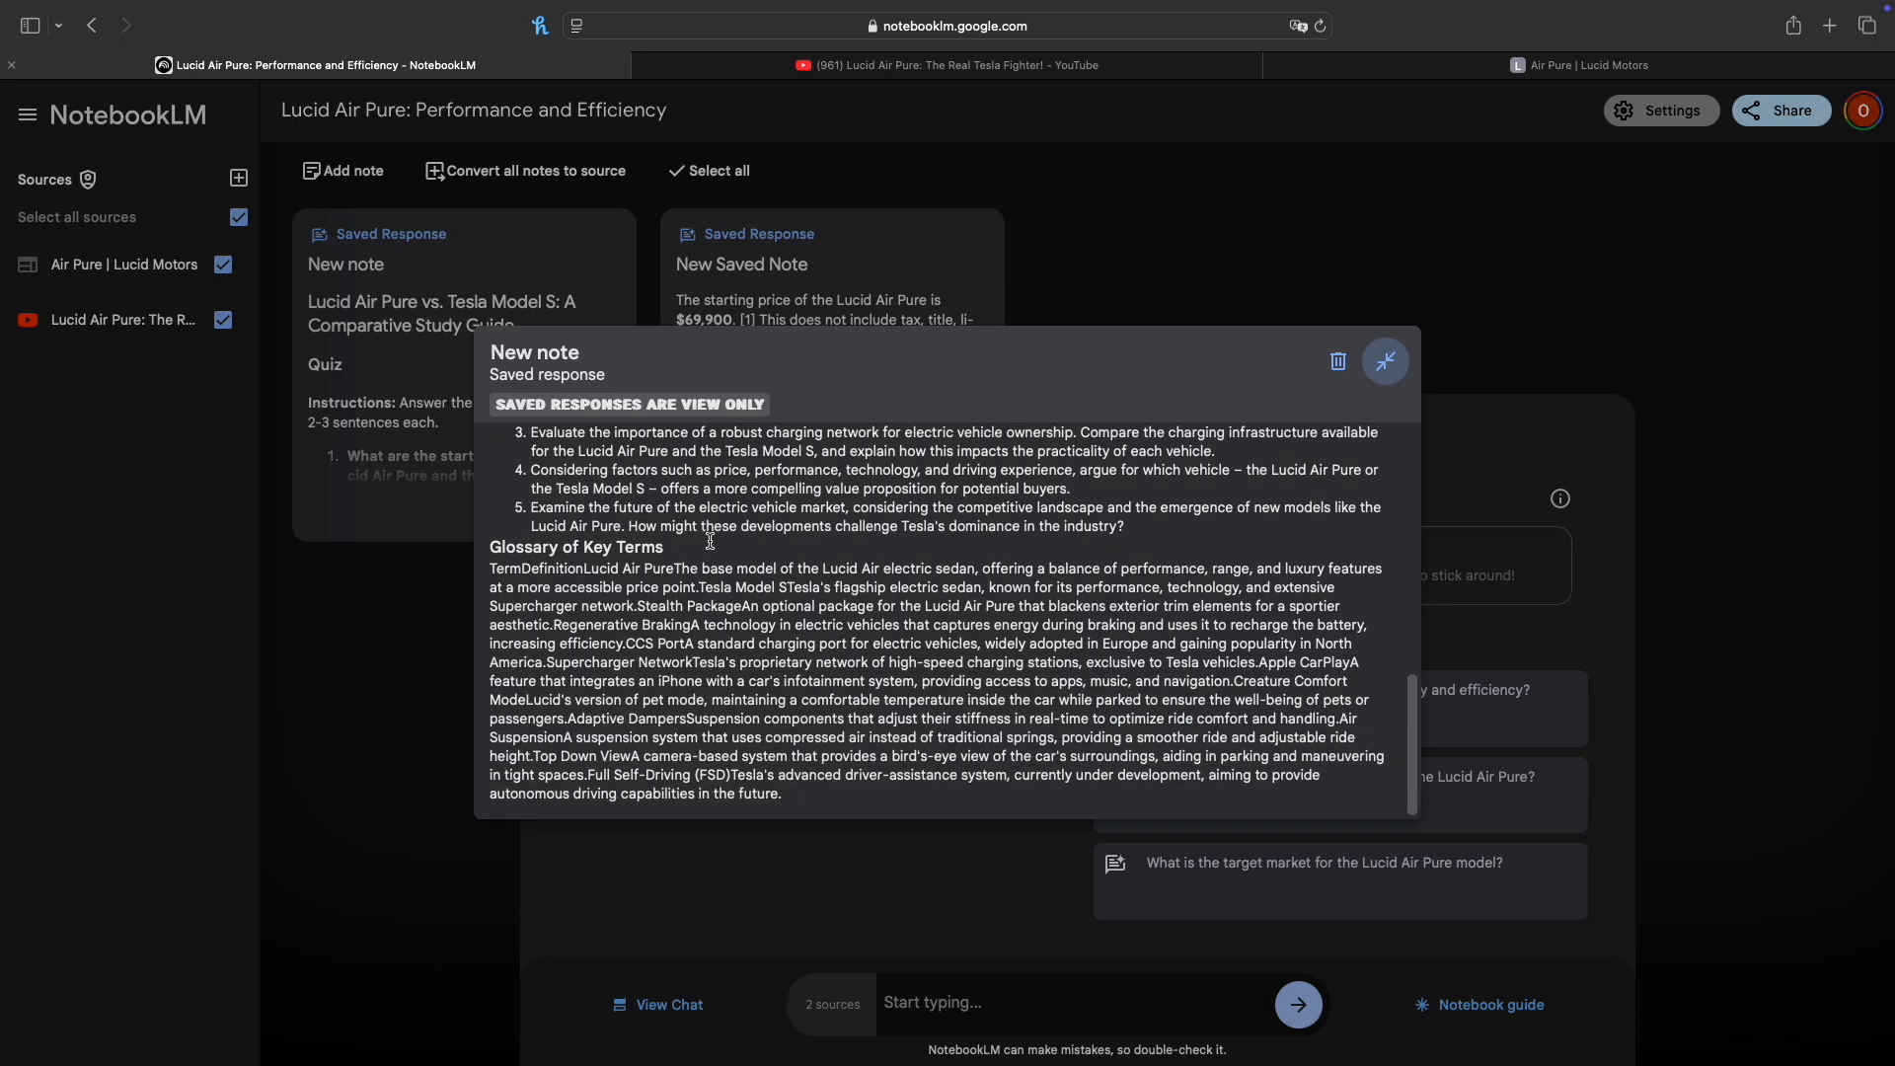
scroll(711, 541, up, 15)
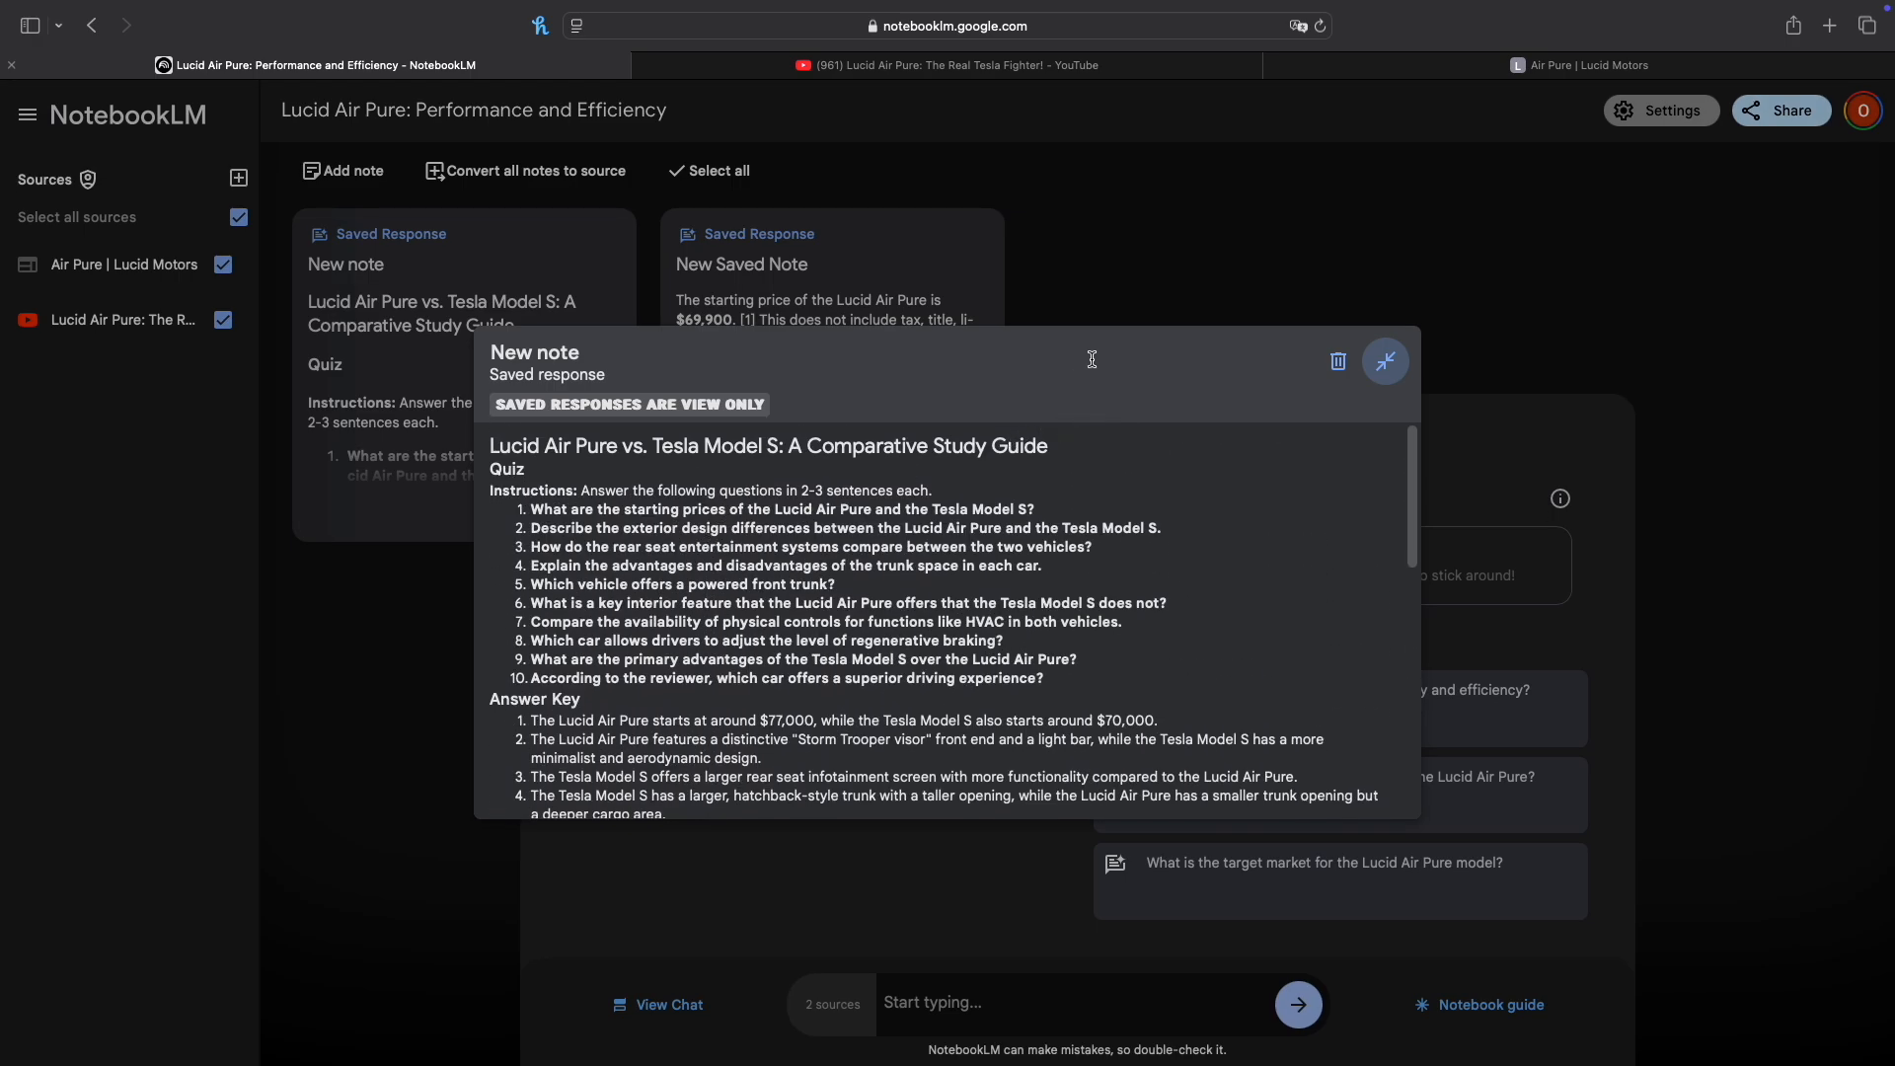
click(1389, 367)
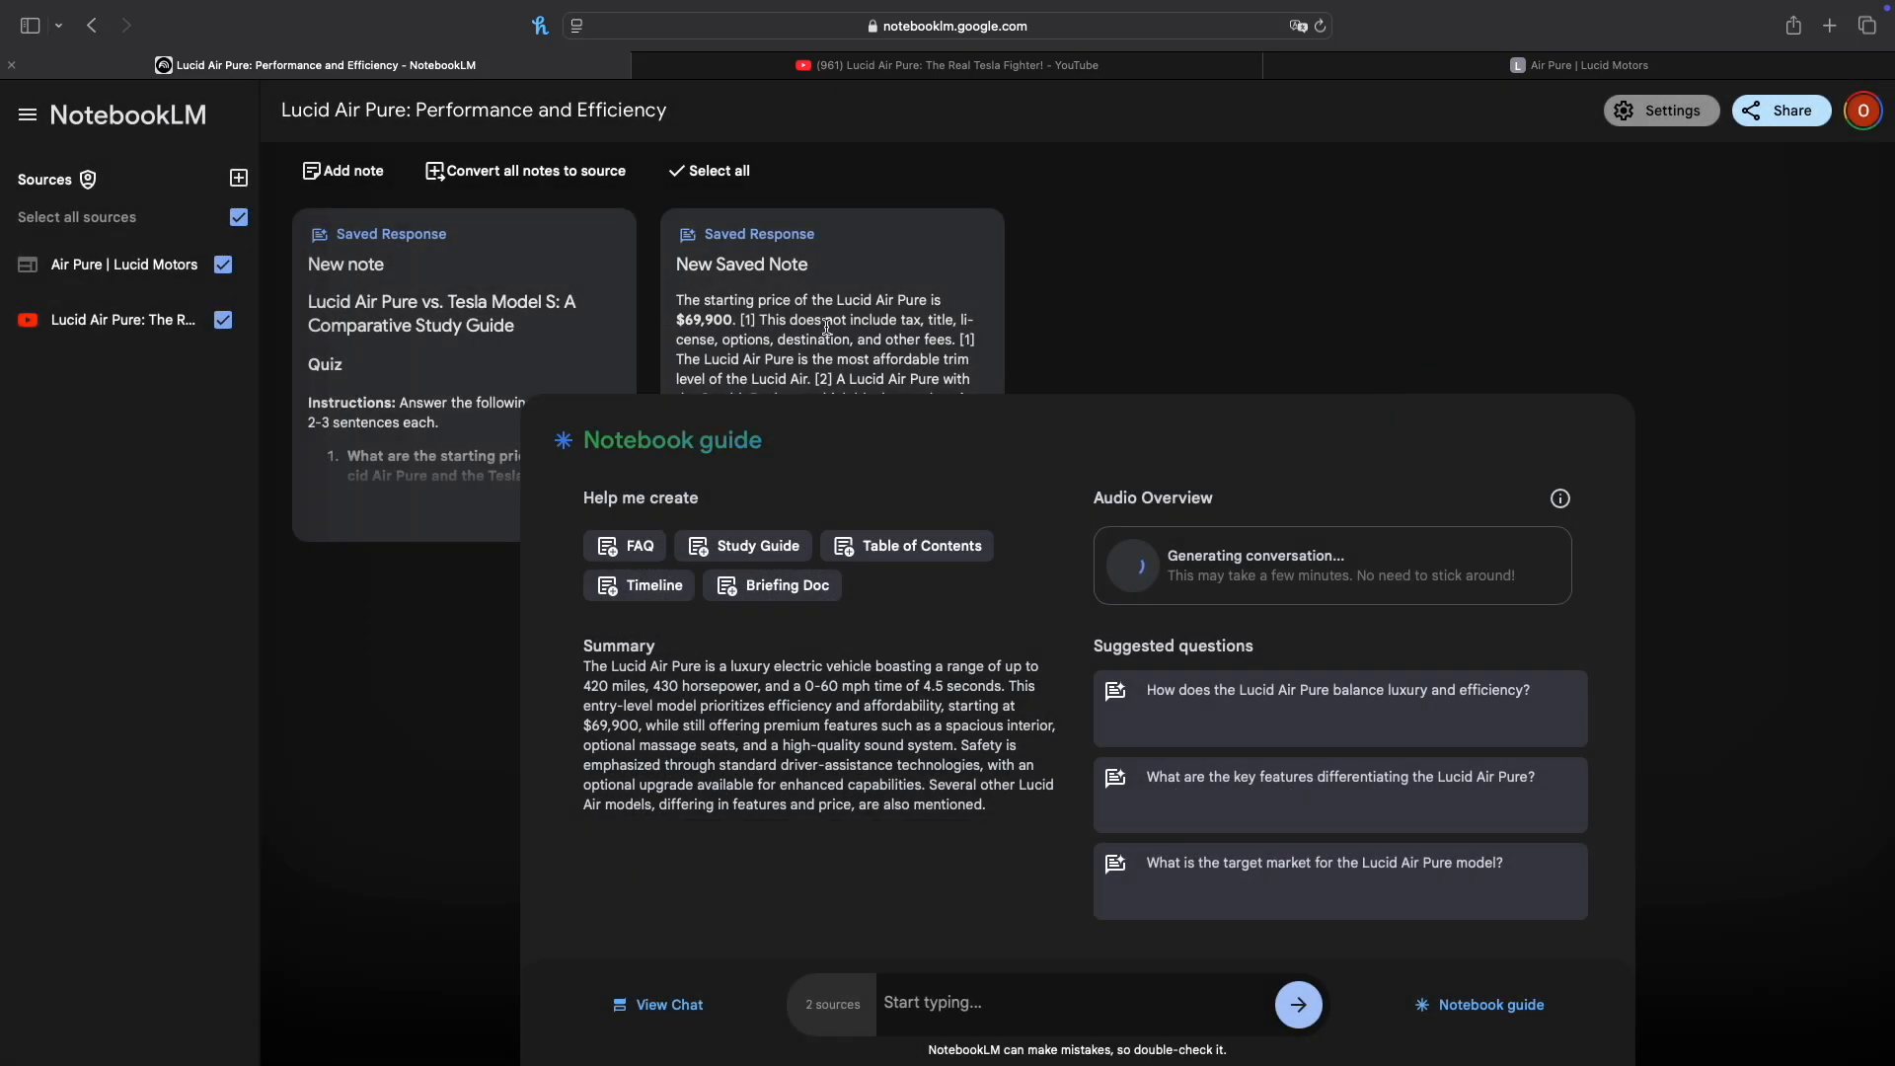
Step: Rename the note containing the comparative study guide as "Study Guide"
click(375, 268)
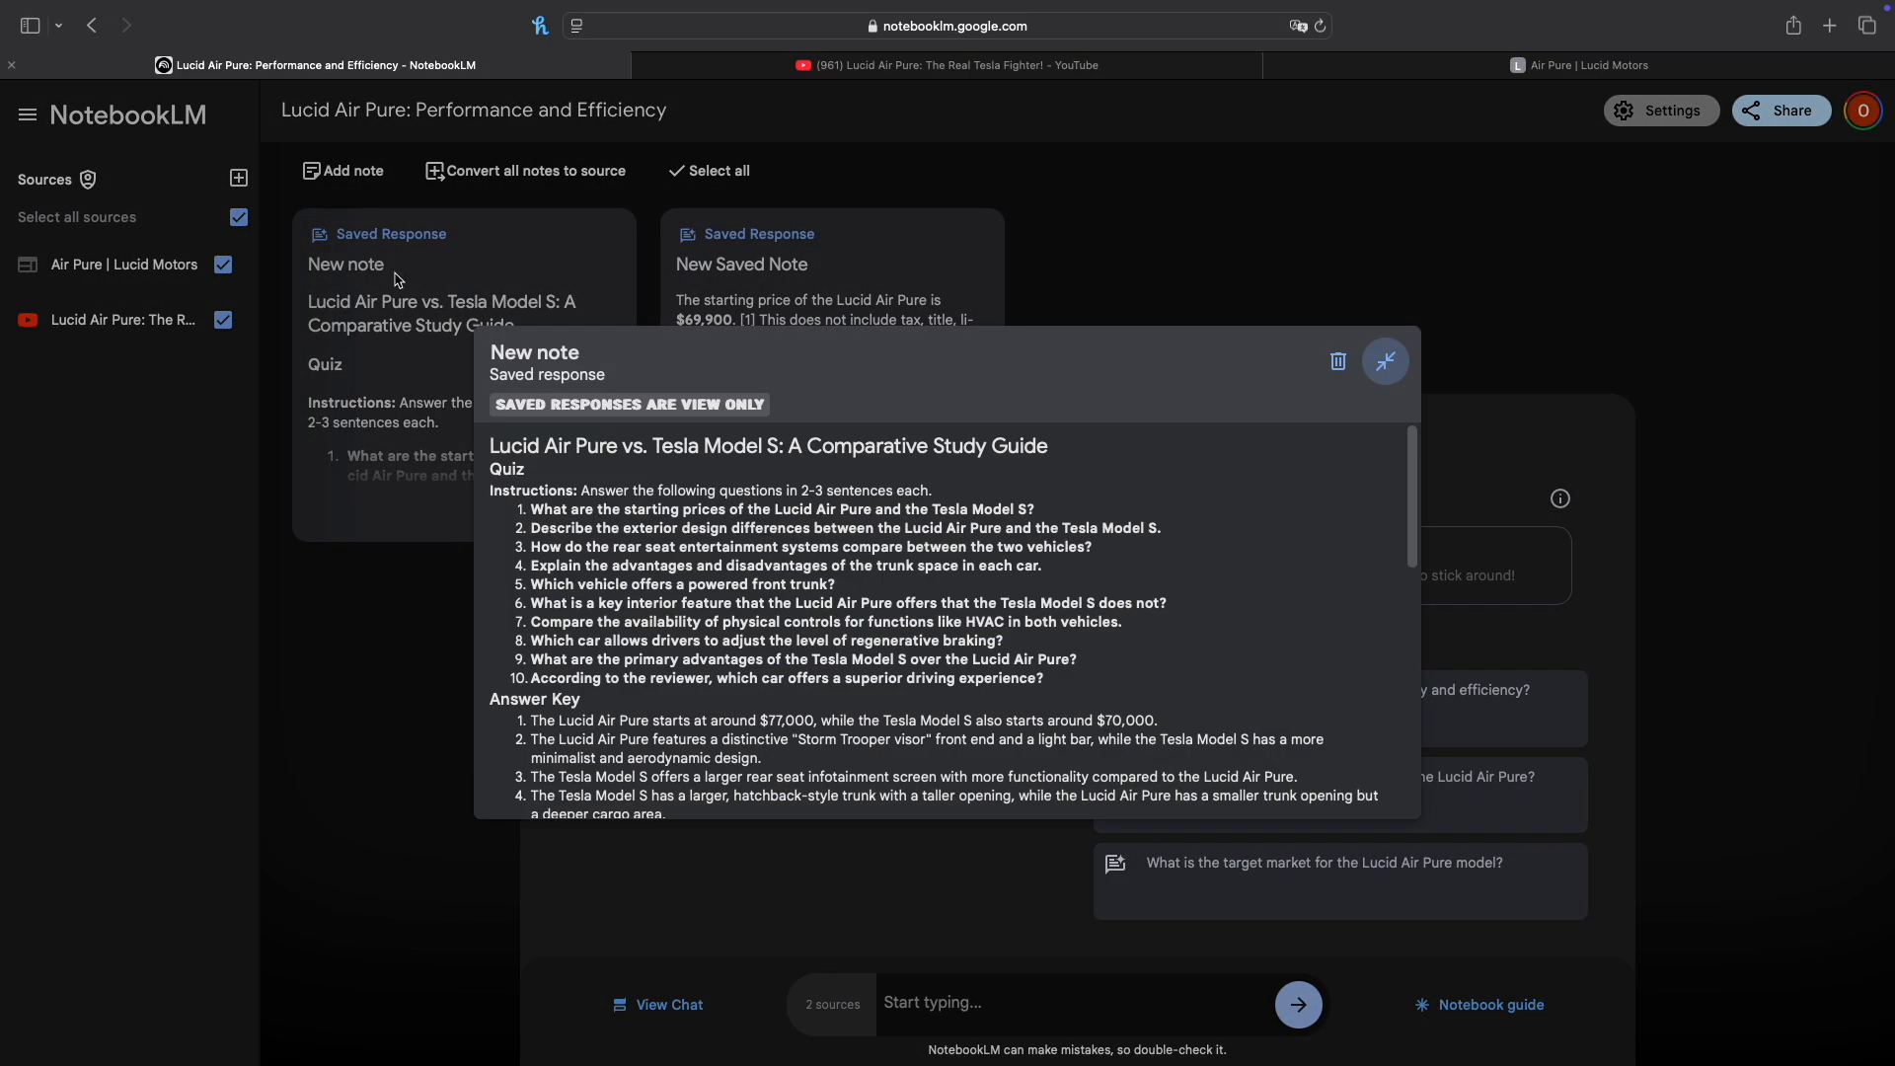
click(587, 353)
key(BackSpace)
key(BackSpace)
key(BackSpace)
key(BackSpace)
key(BackSpace)
key(BackSpace)
key(BackSpace)
key(BackSpace)
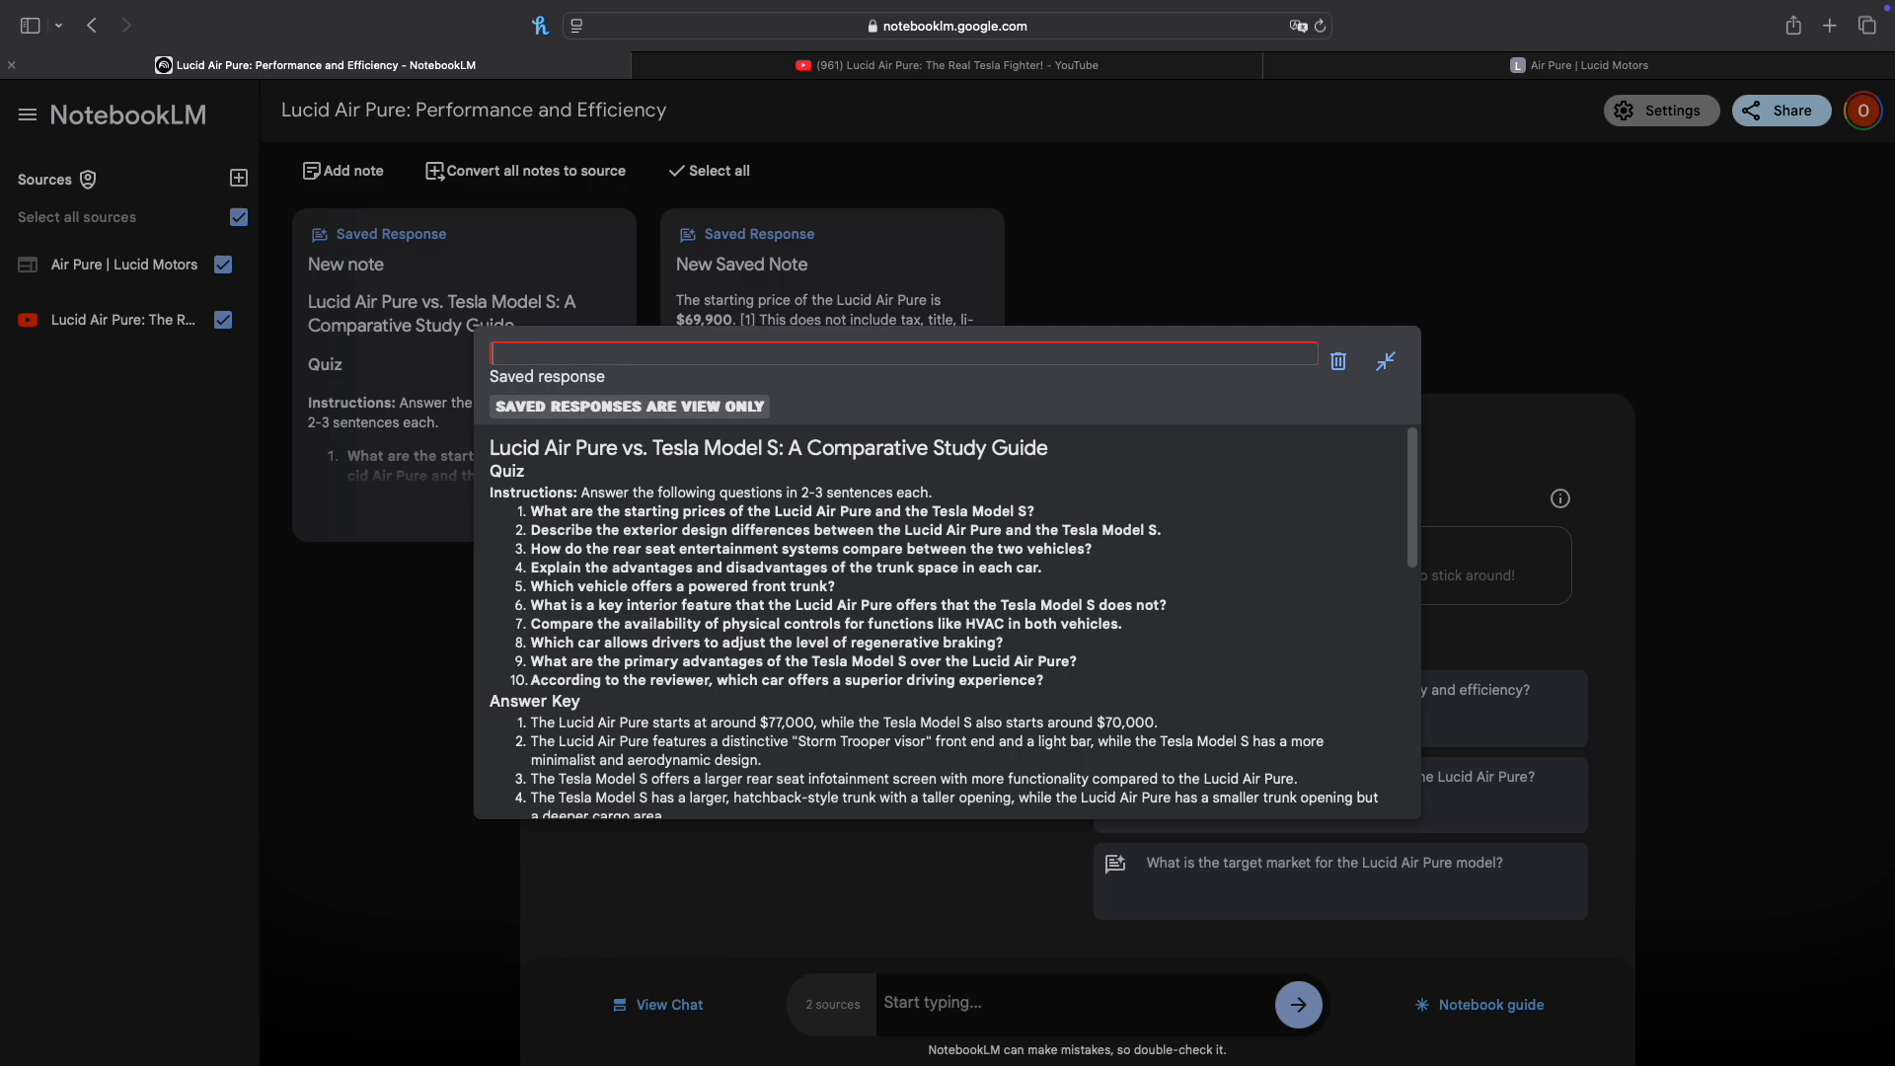
text(Study Guide)
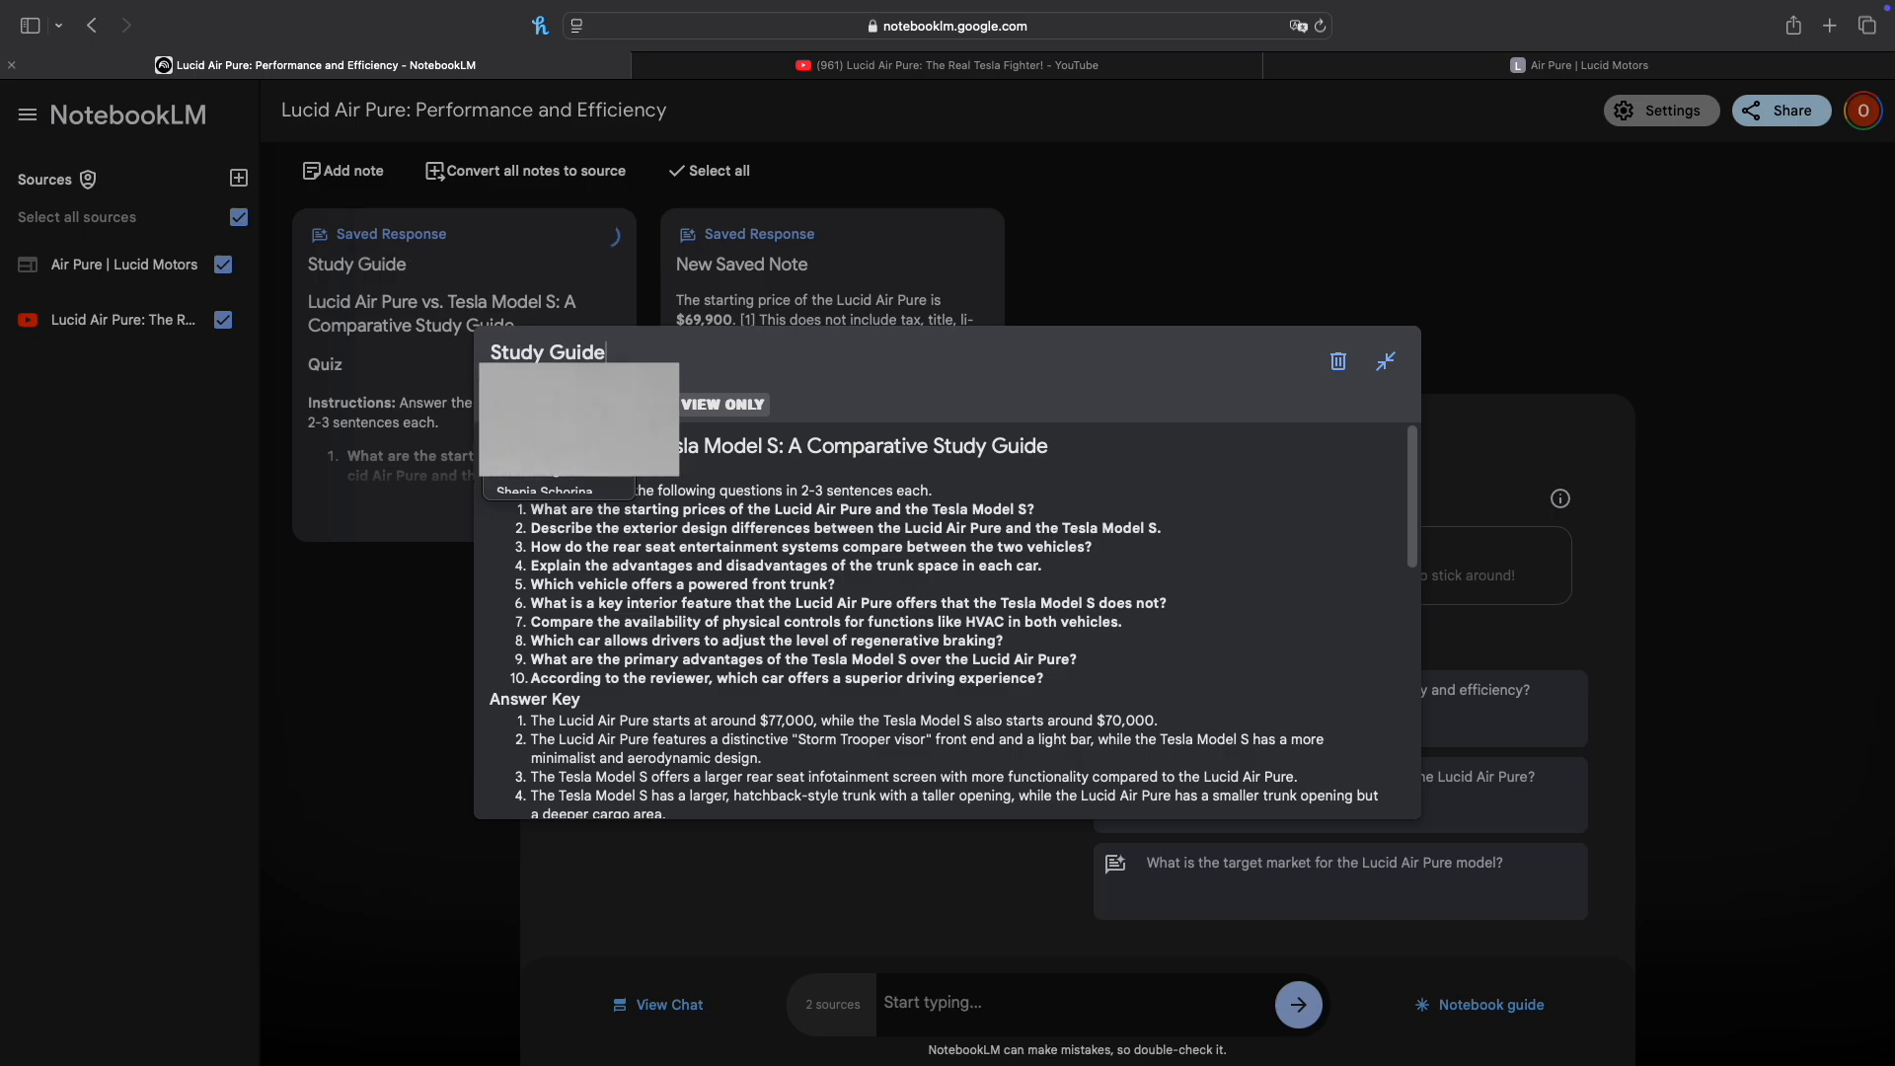
click(1119, 285)
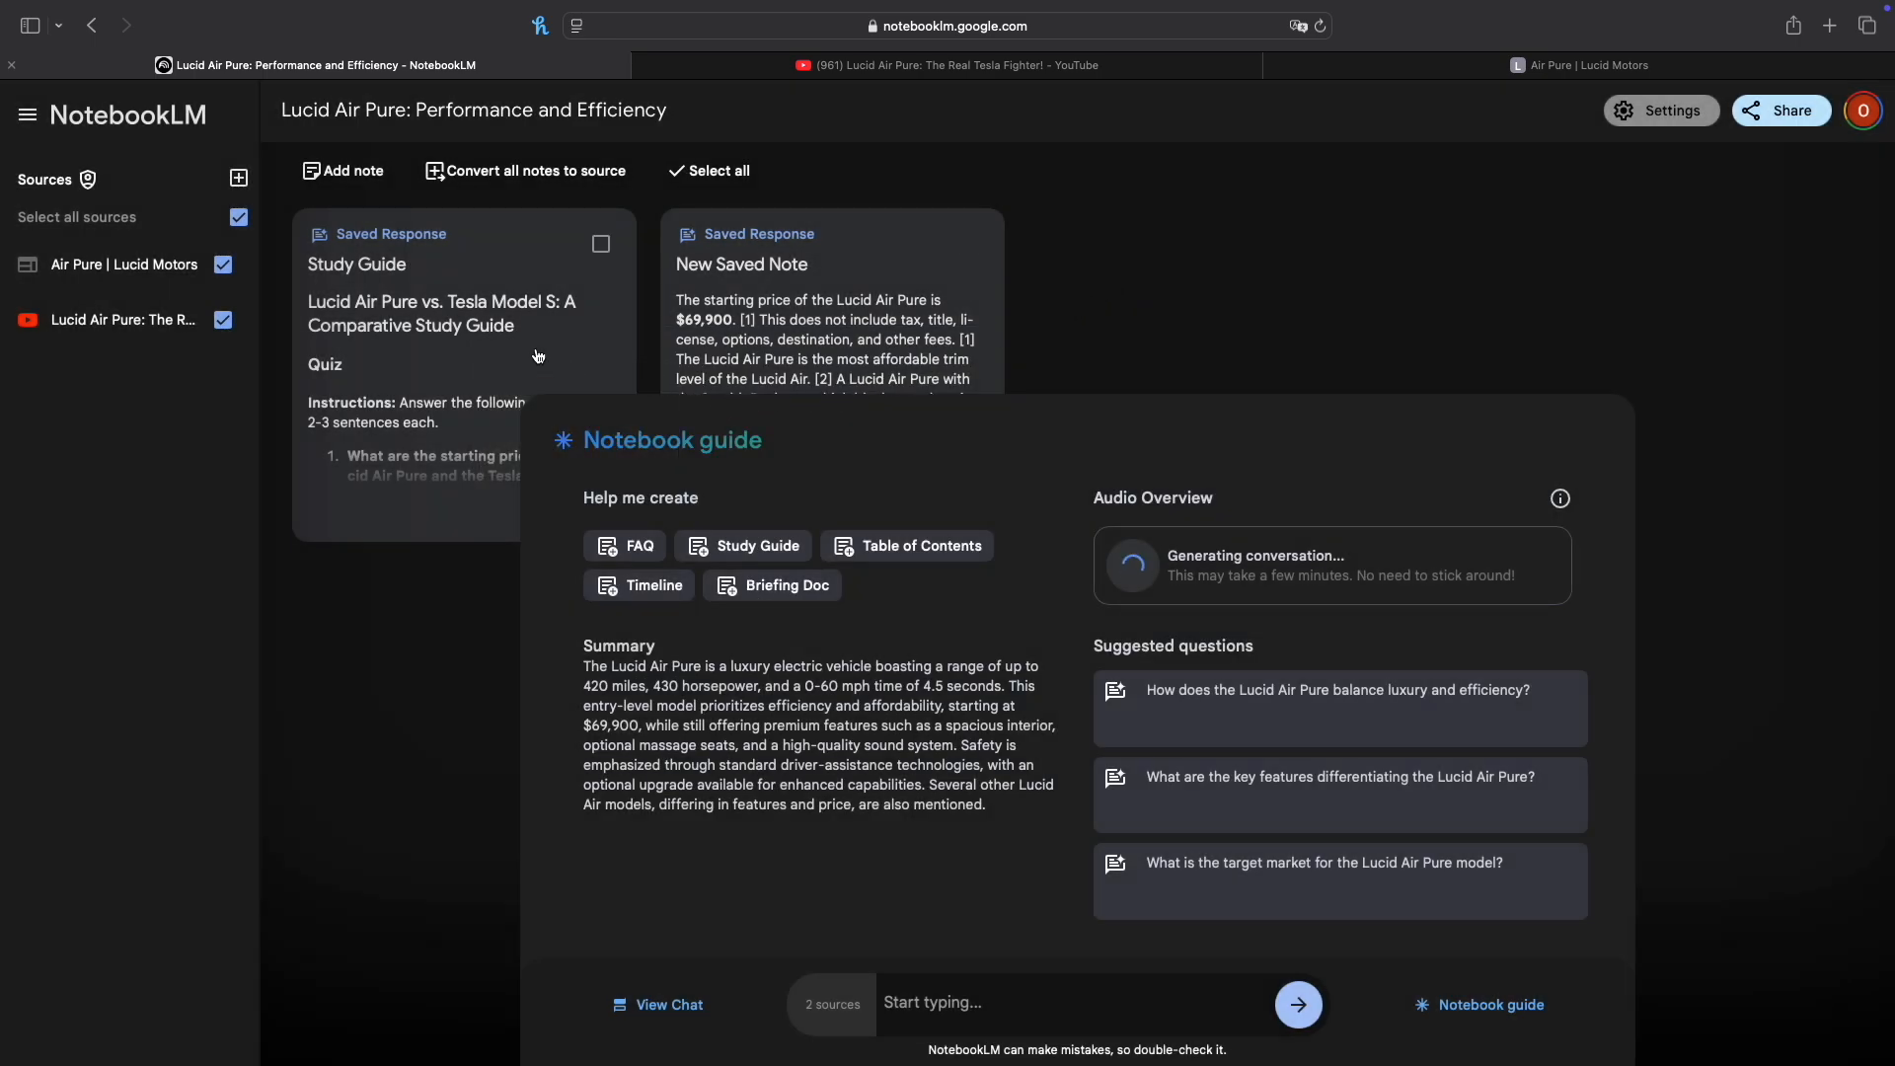
Step: Rename the saved note about the Lucid Air Pure's starting price as "Key Price facts"
click(812, 268)
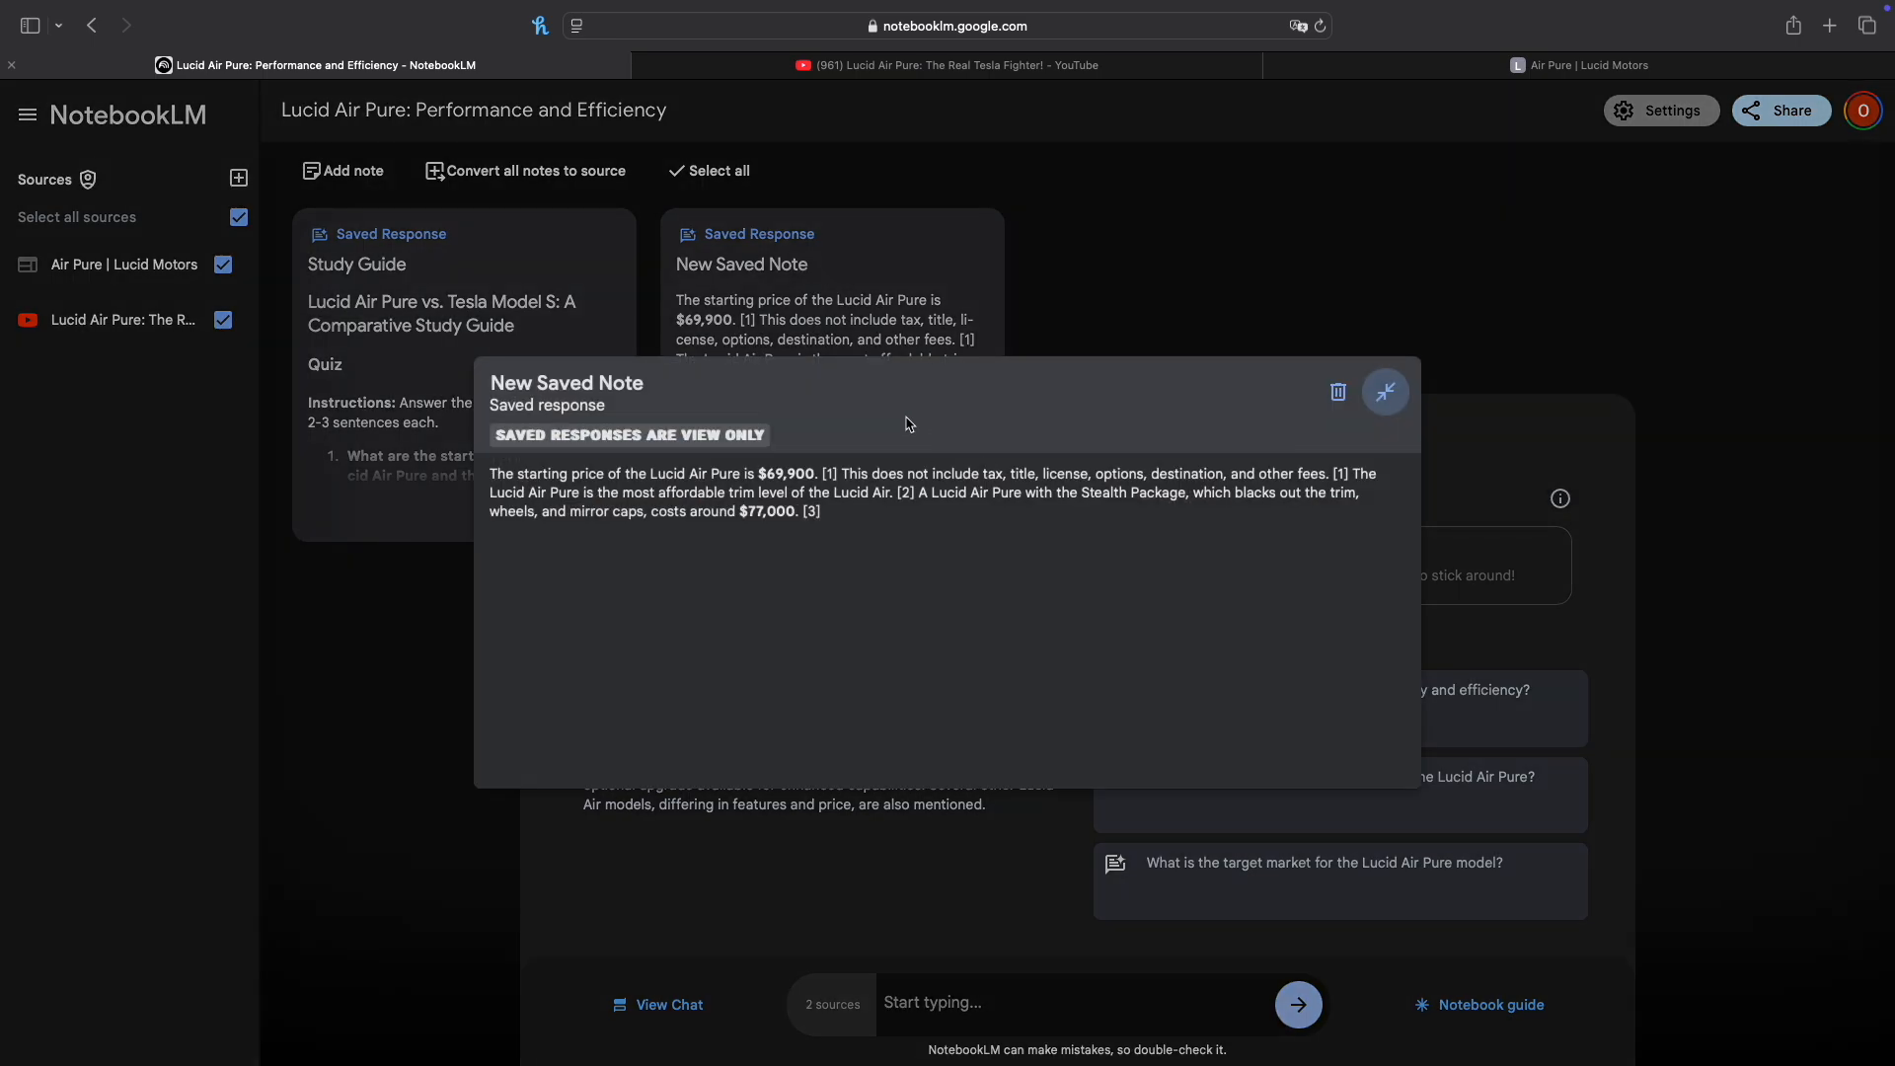
click(661, 388)
key(BackSpace)
key(BackSpace)
key(BackSpace)
key(BackSpace)
key(BackSpace)
key(BackSpace)
key(BackSpace)
key(BackSpace)
key(BackSpace)
key(BackSpace)
key(BackSpace)
key(BackSpace)
key(BackSpace)
key(BackSpace)
text(Key Price facts)
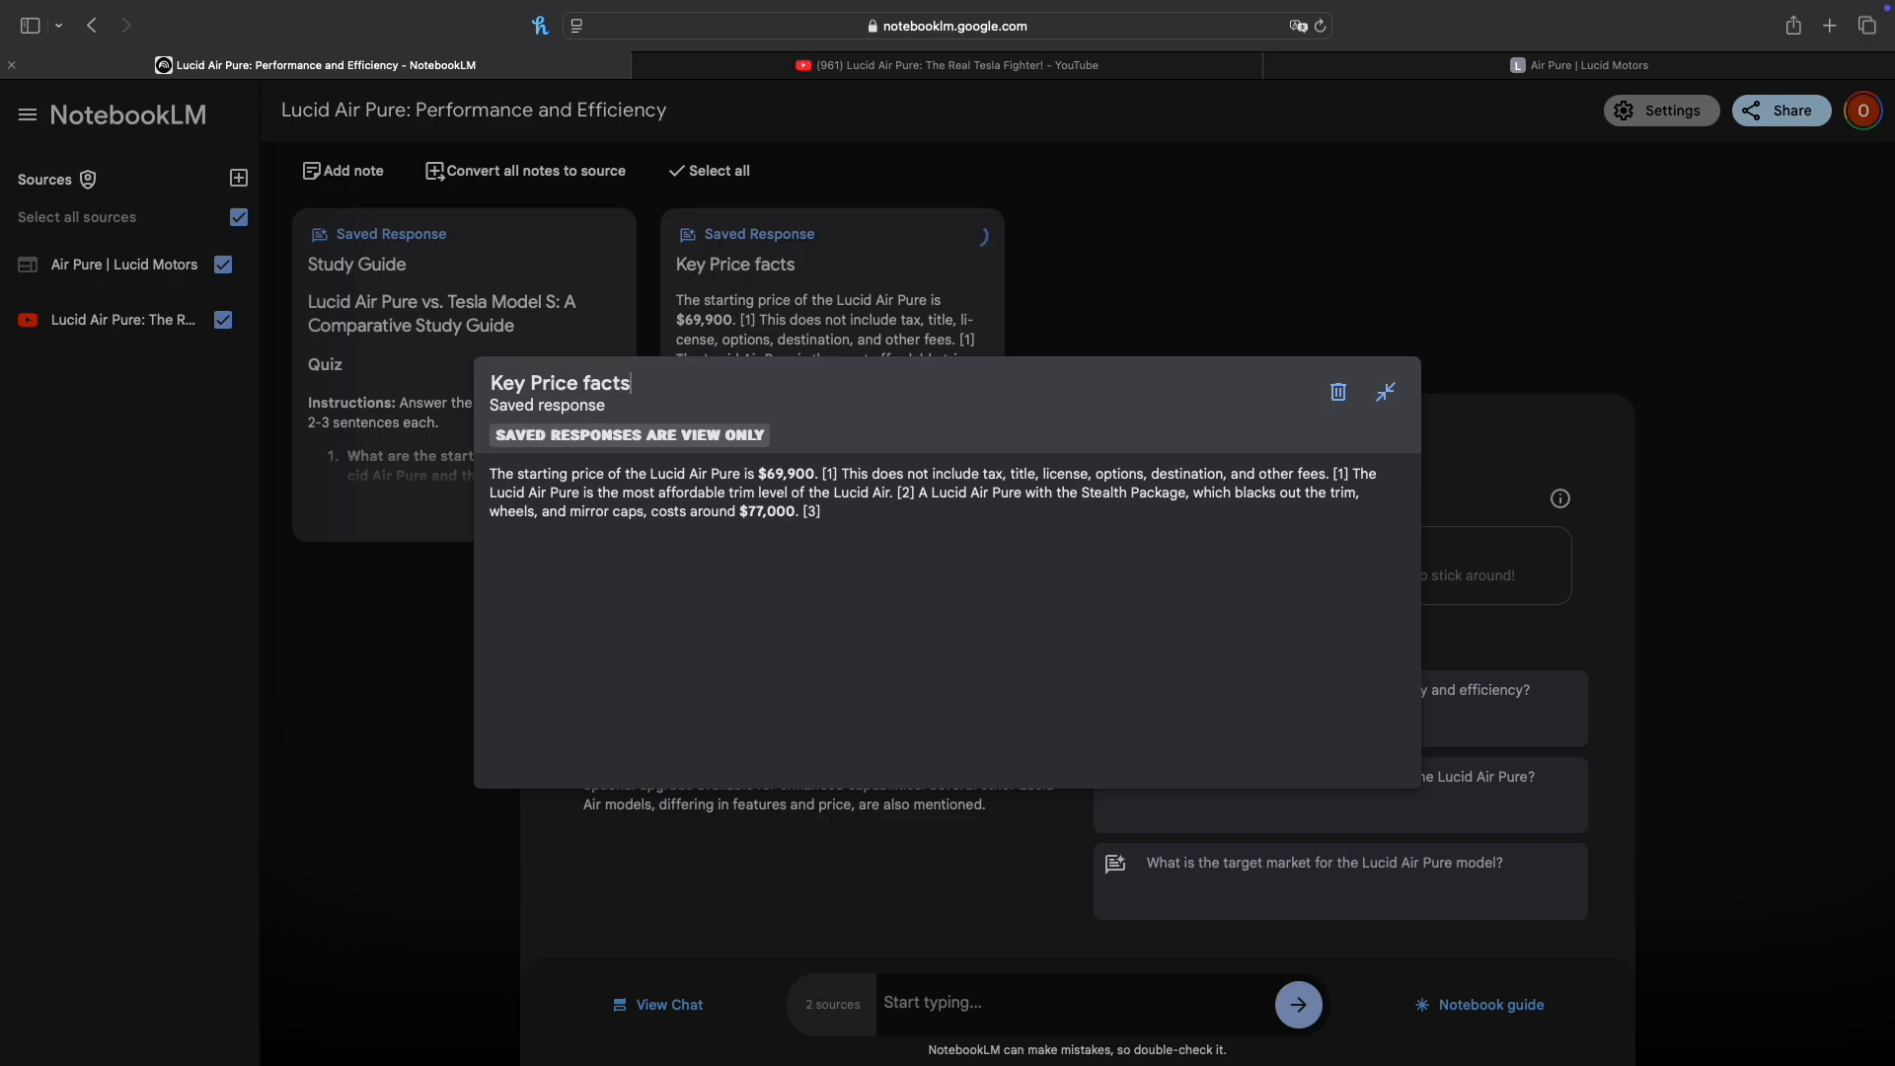
click(1388, 392)
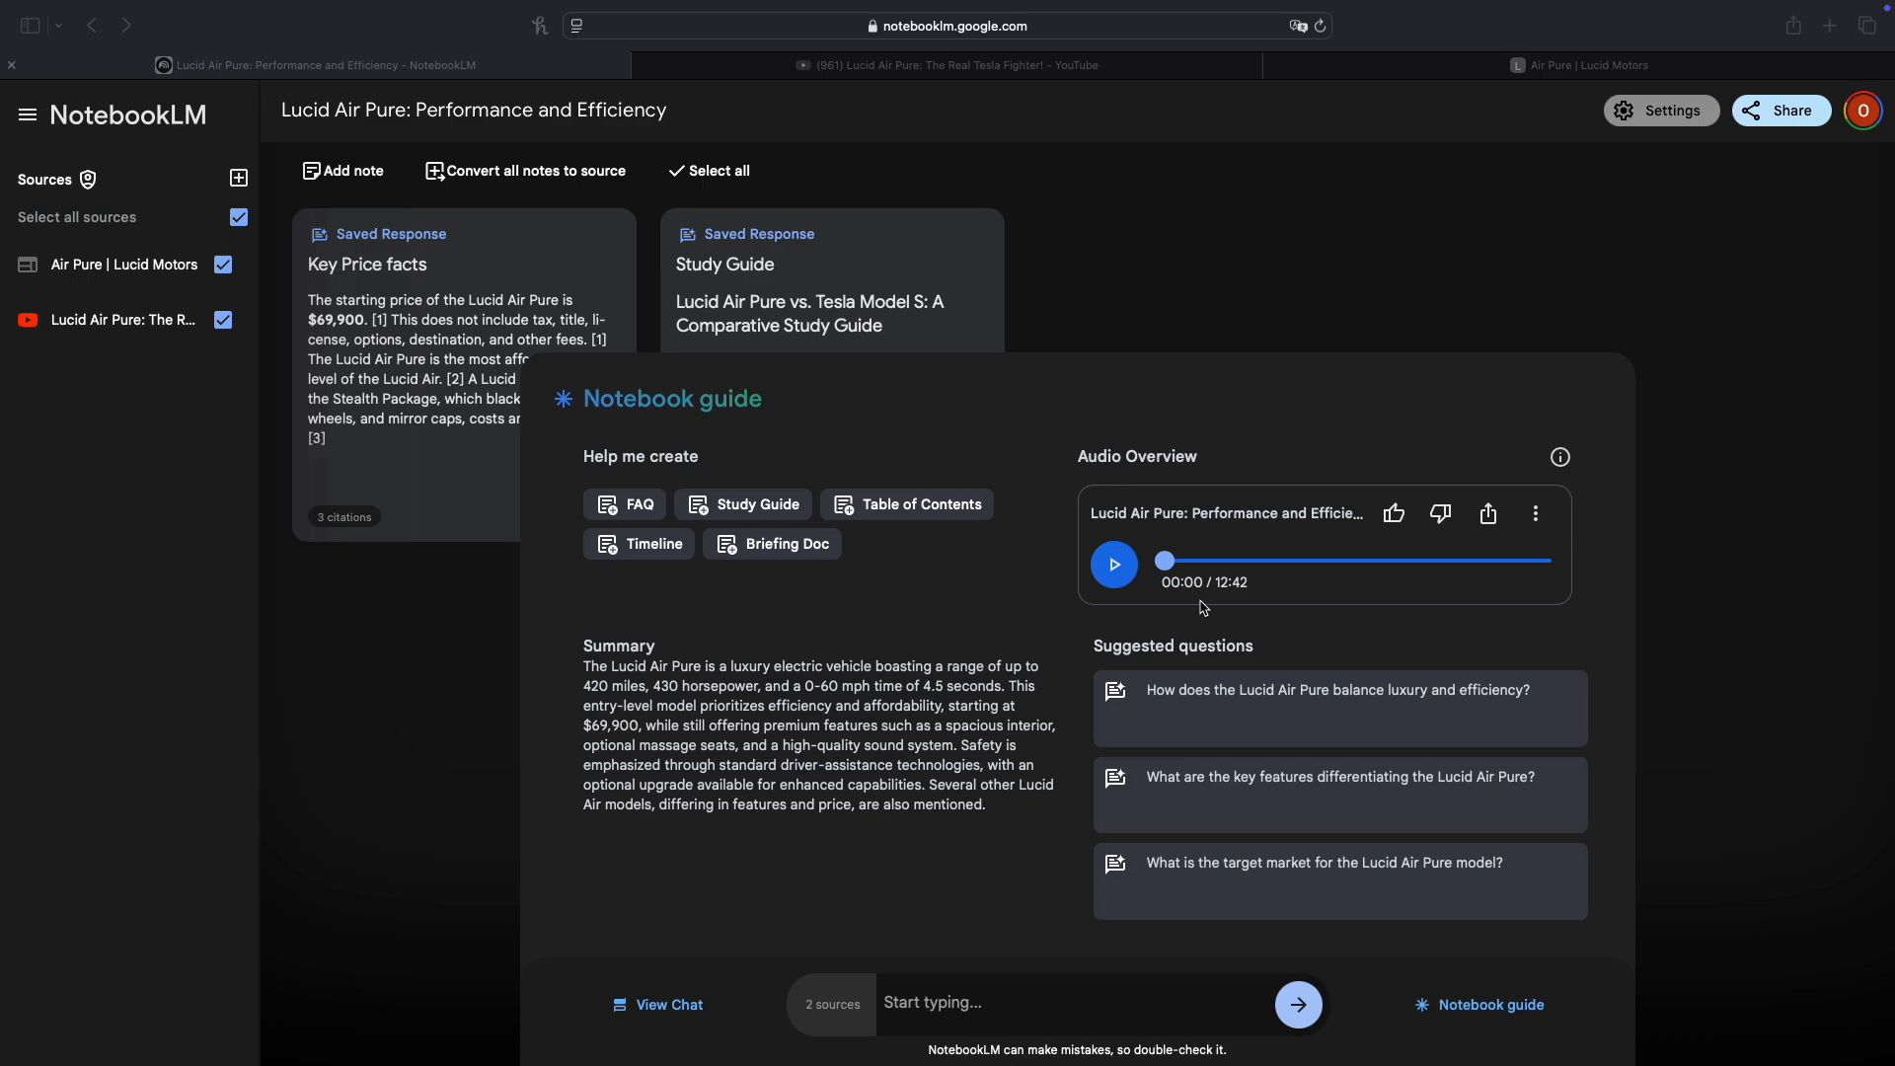
Step: Play the beginning of the generated Audio Overview, pause it and skip to about 05:49
click(1128, 580)
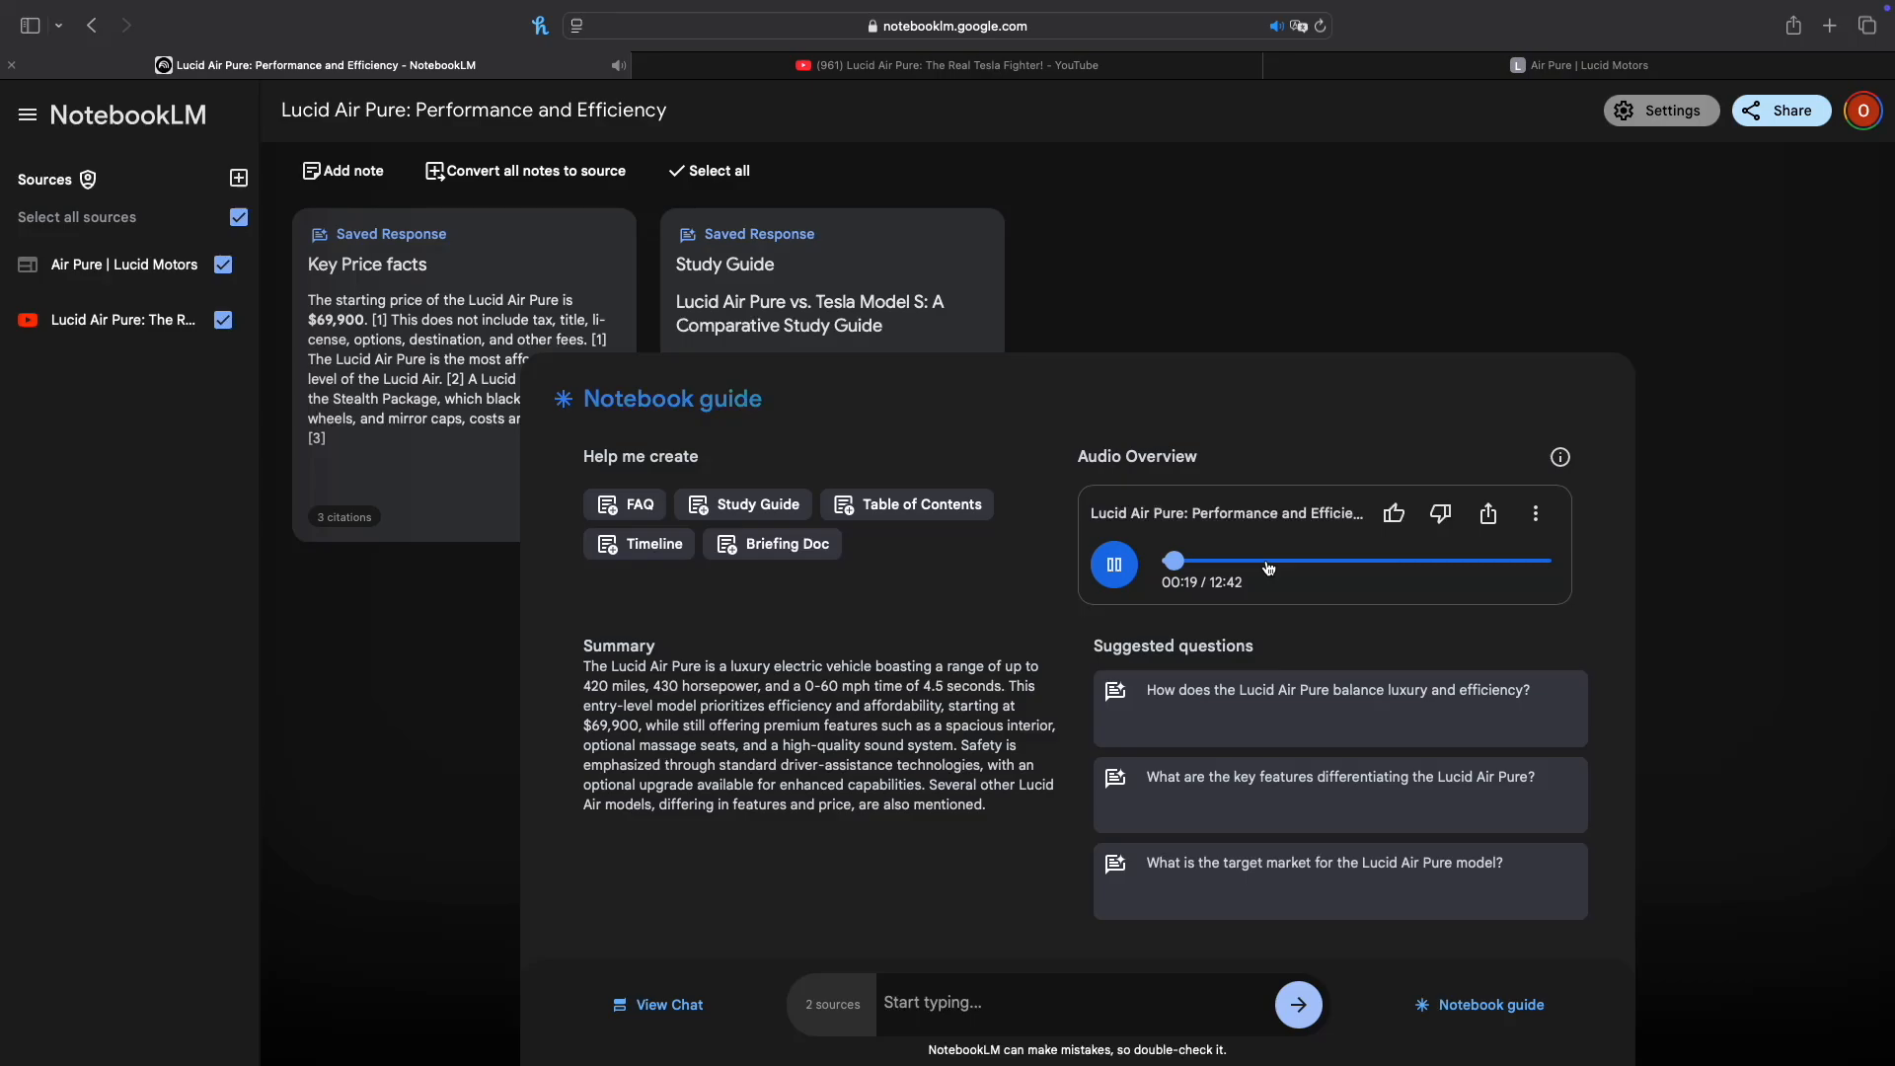
click(1114, 566)
mouse_move(1559, 460)
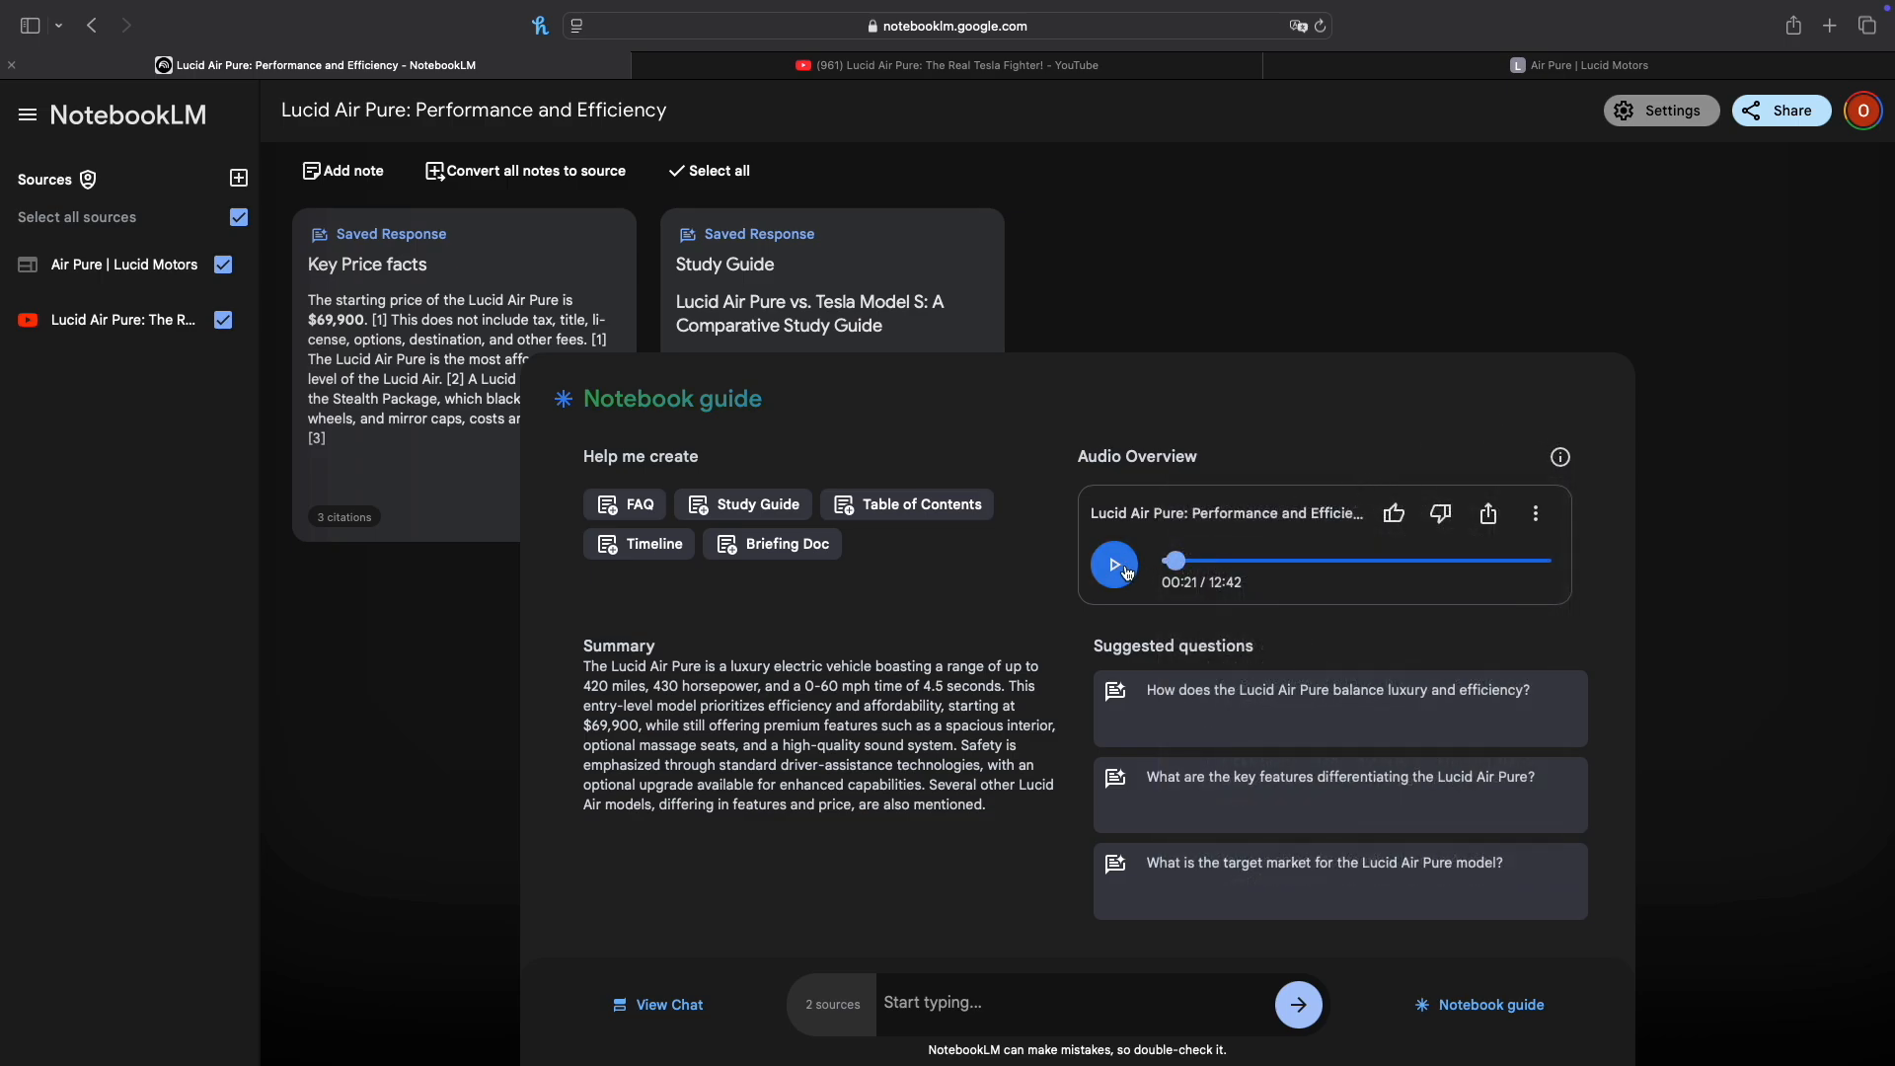
click(1270, 561)
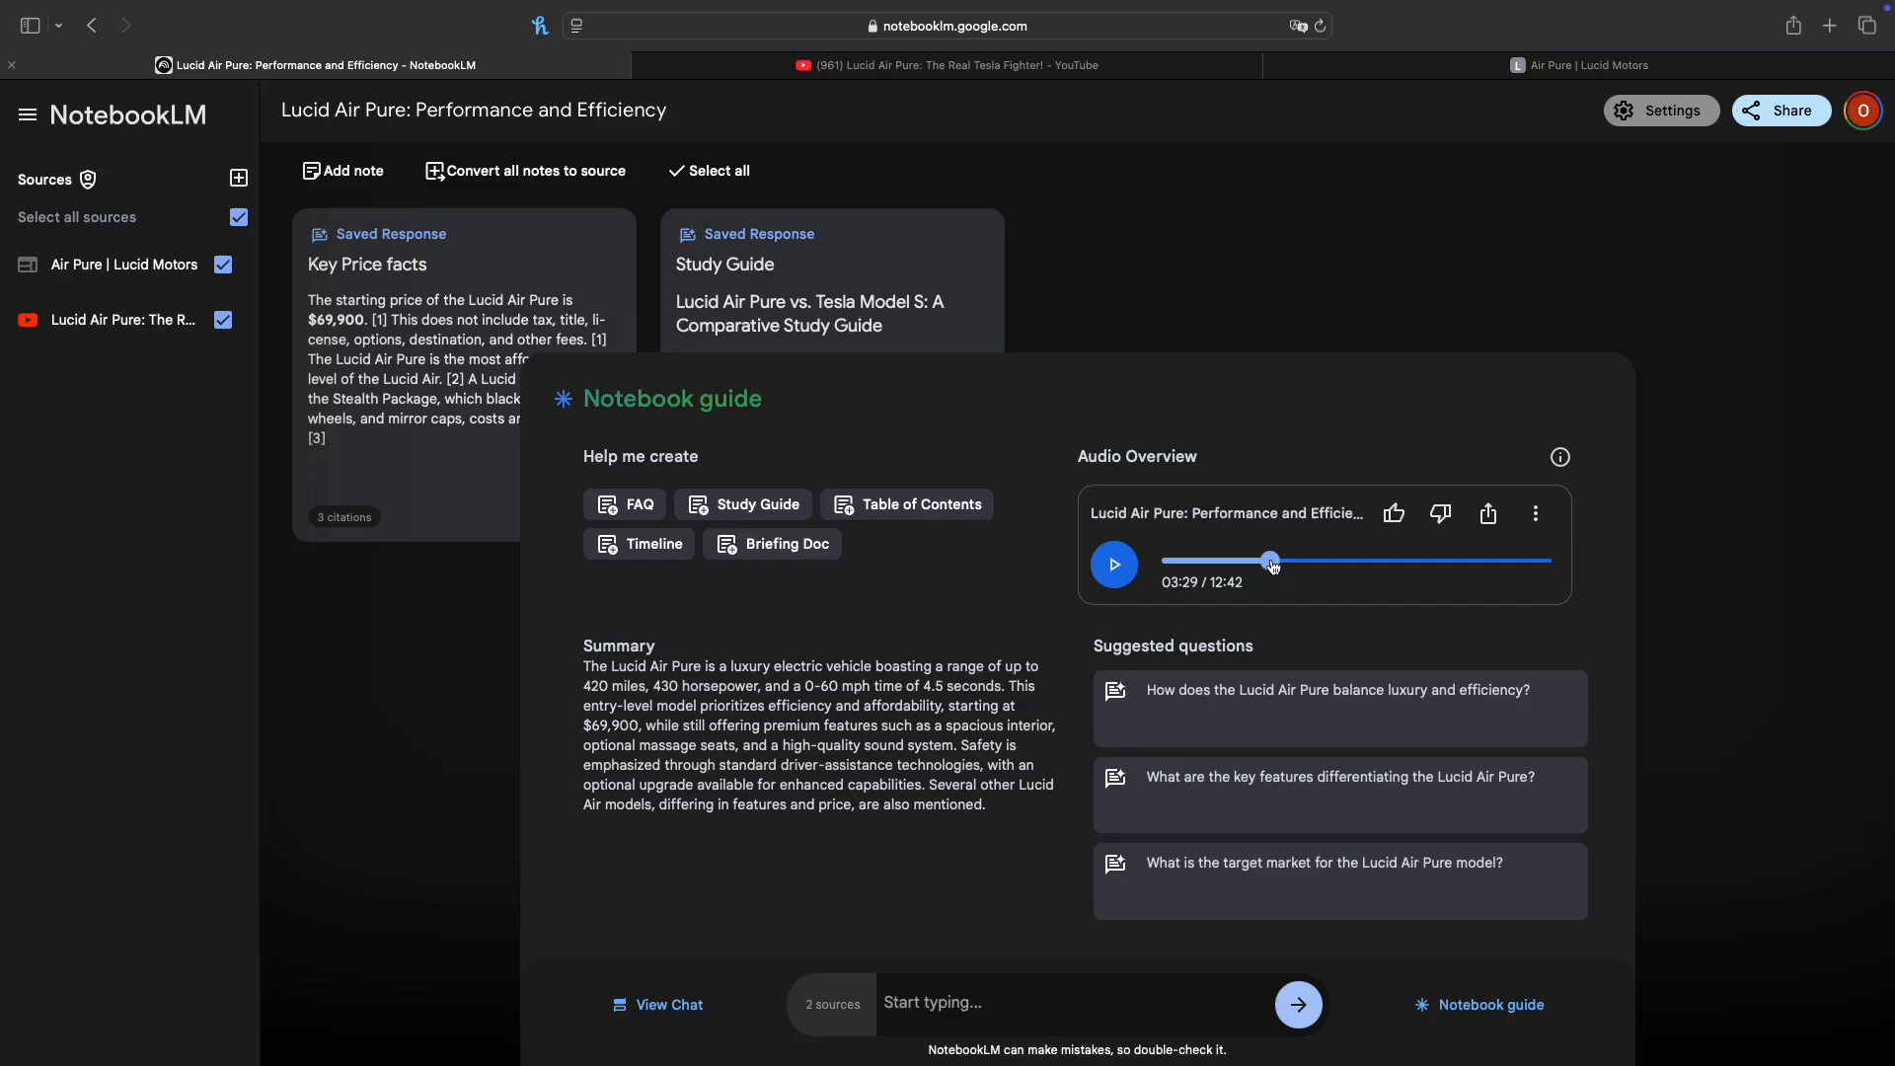
click(1341, 561)
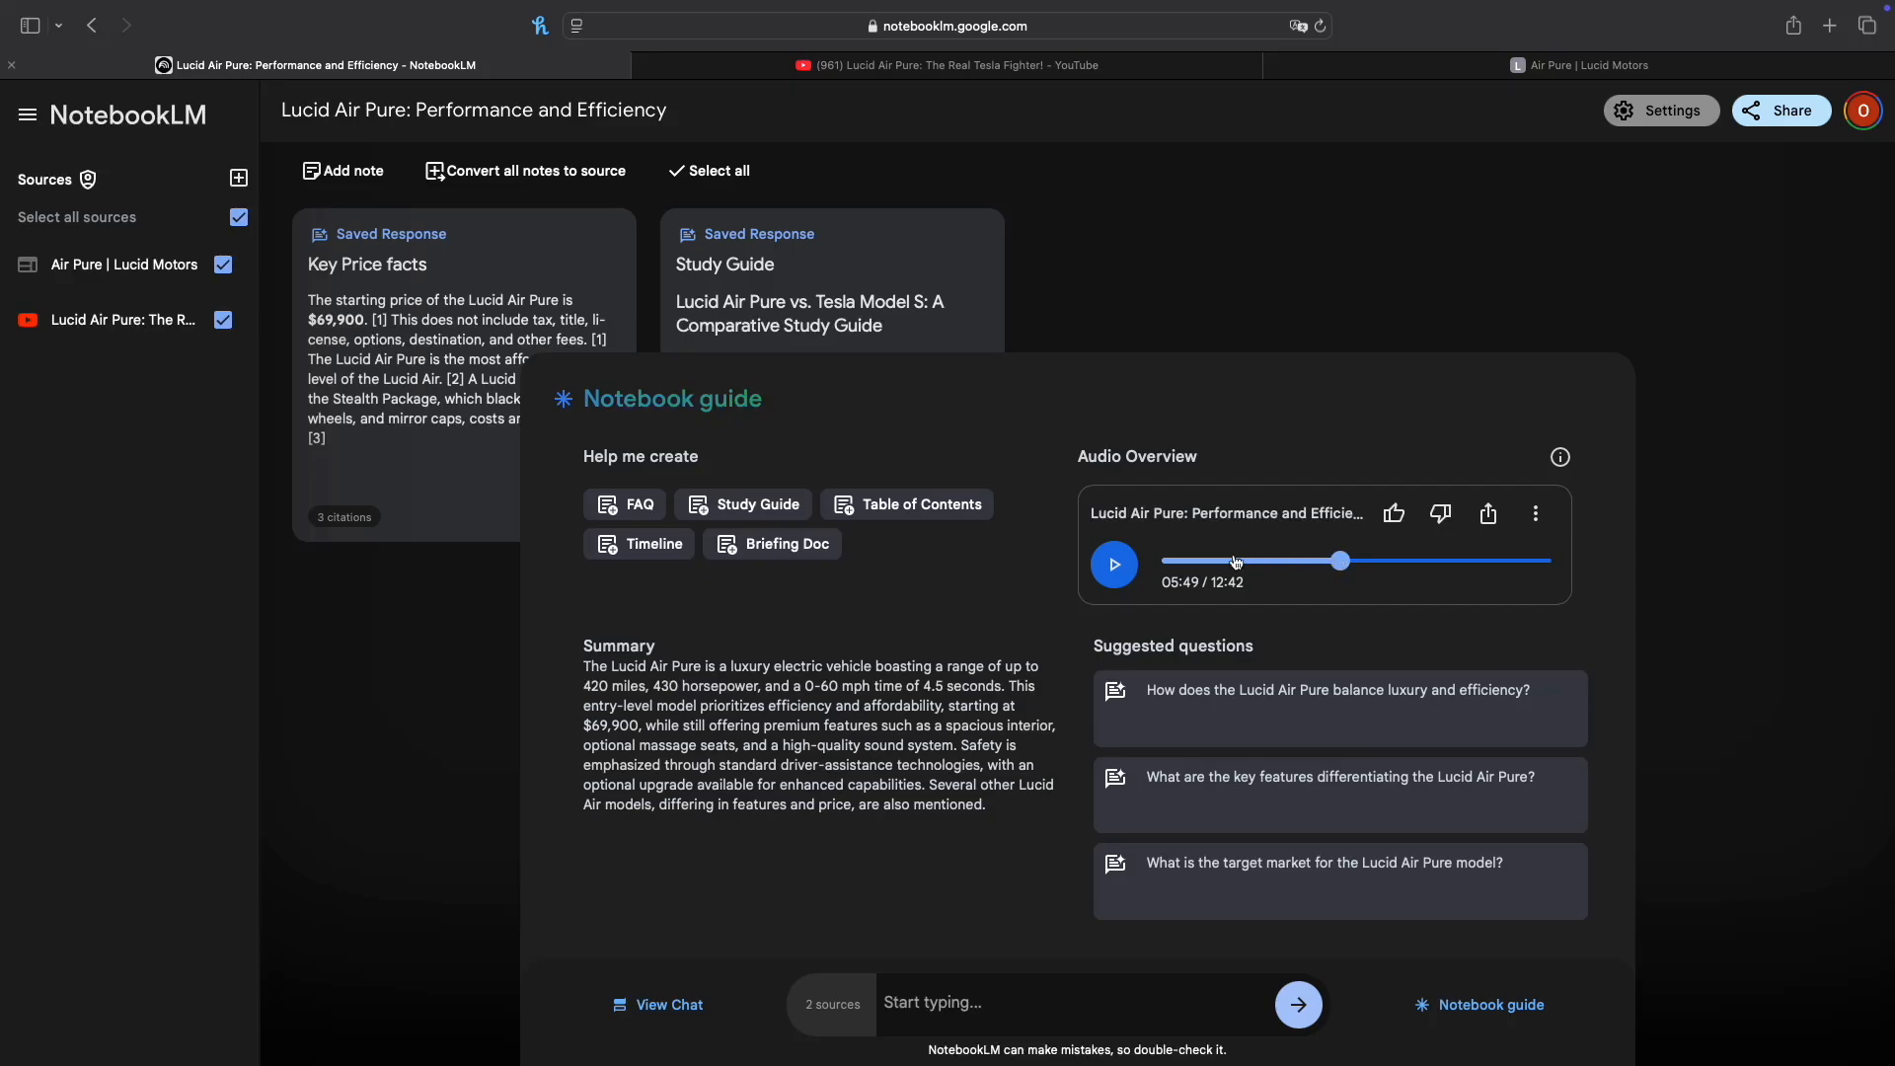
Step: Briefly play the Audio Overview from its middle and examine its playback speed, download and delete options
click(1111, 577)
click(1113, 574)
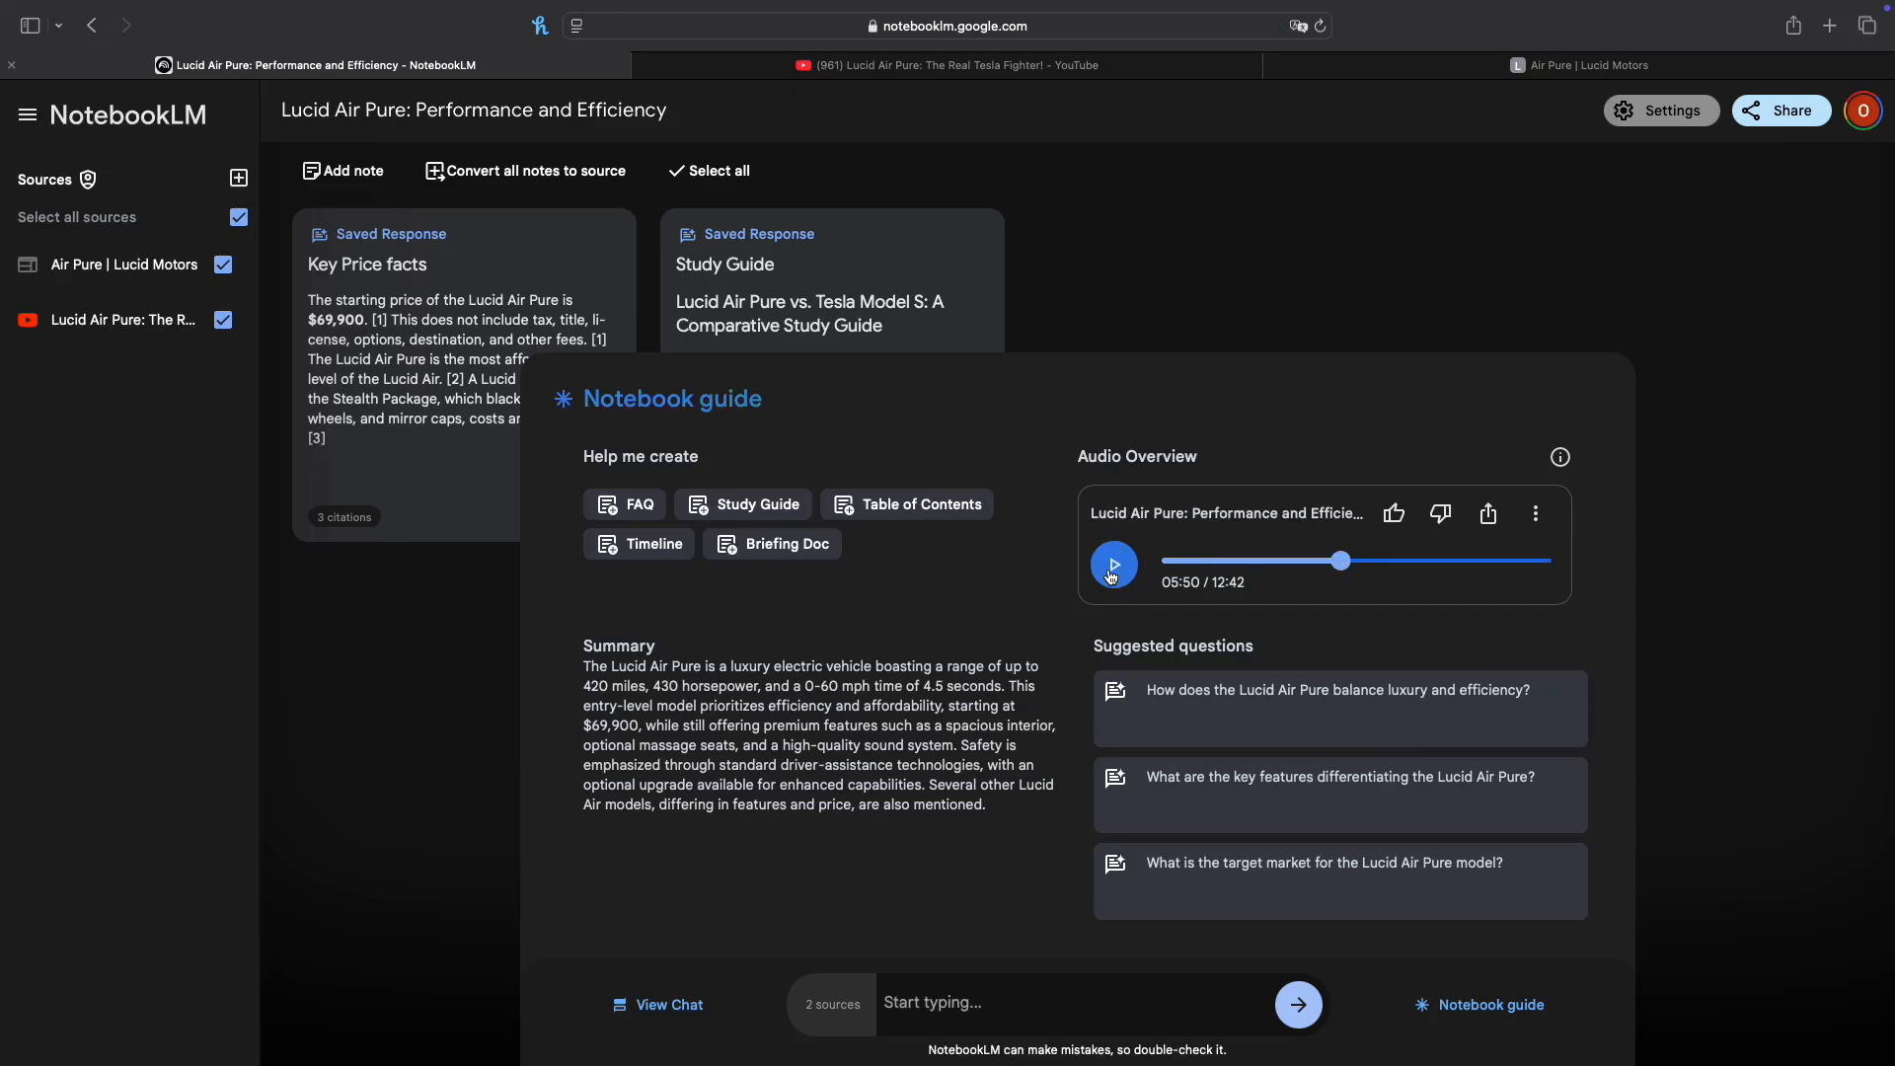
click(1535, 515)
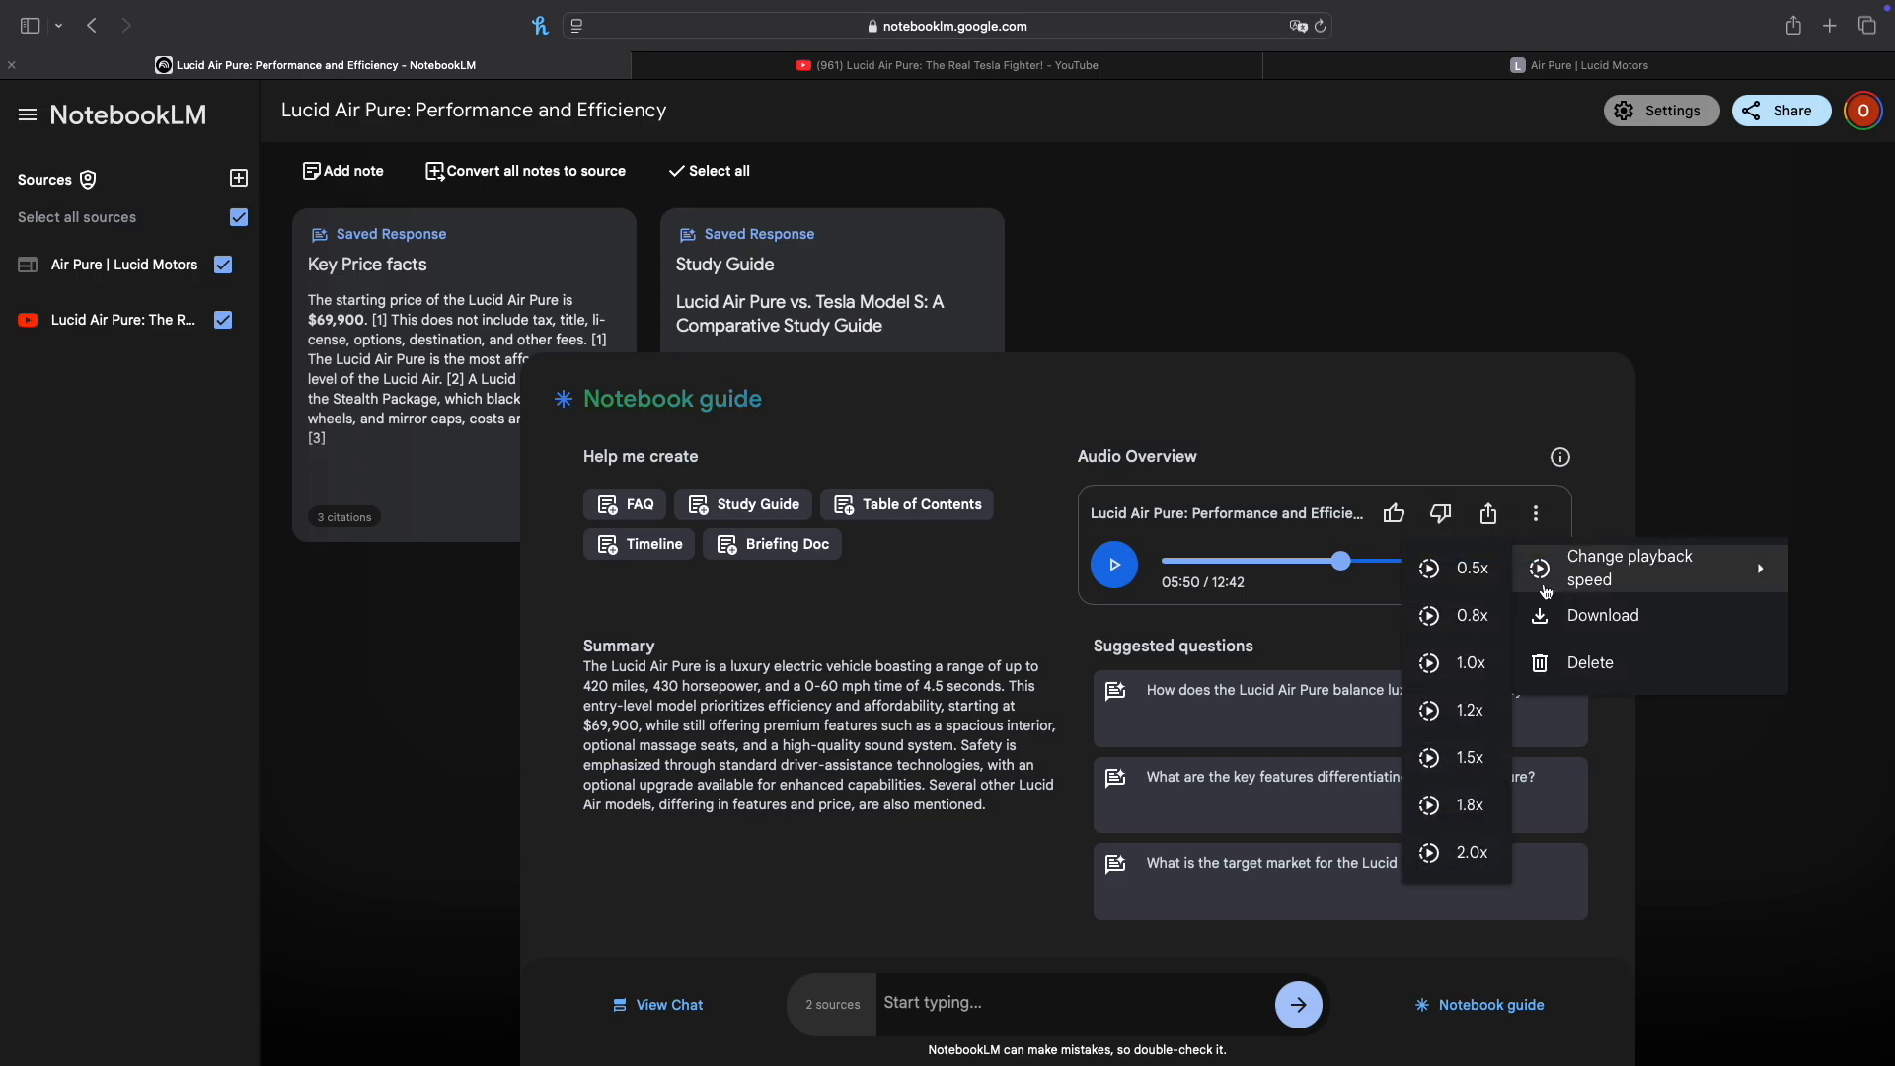
click(1448, 449)
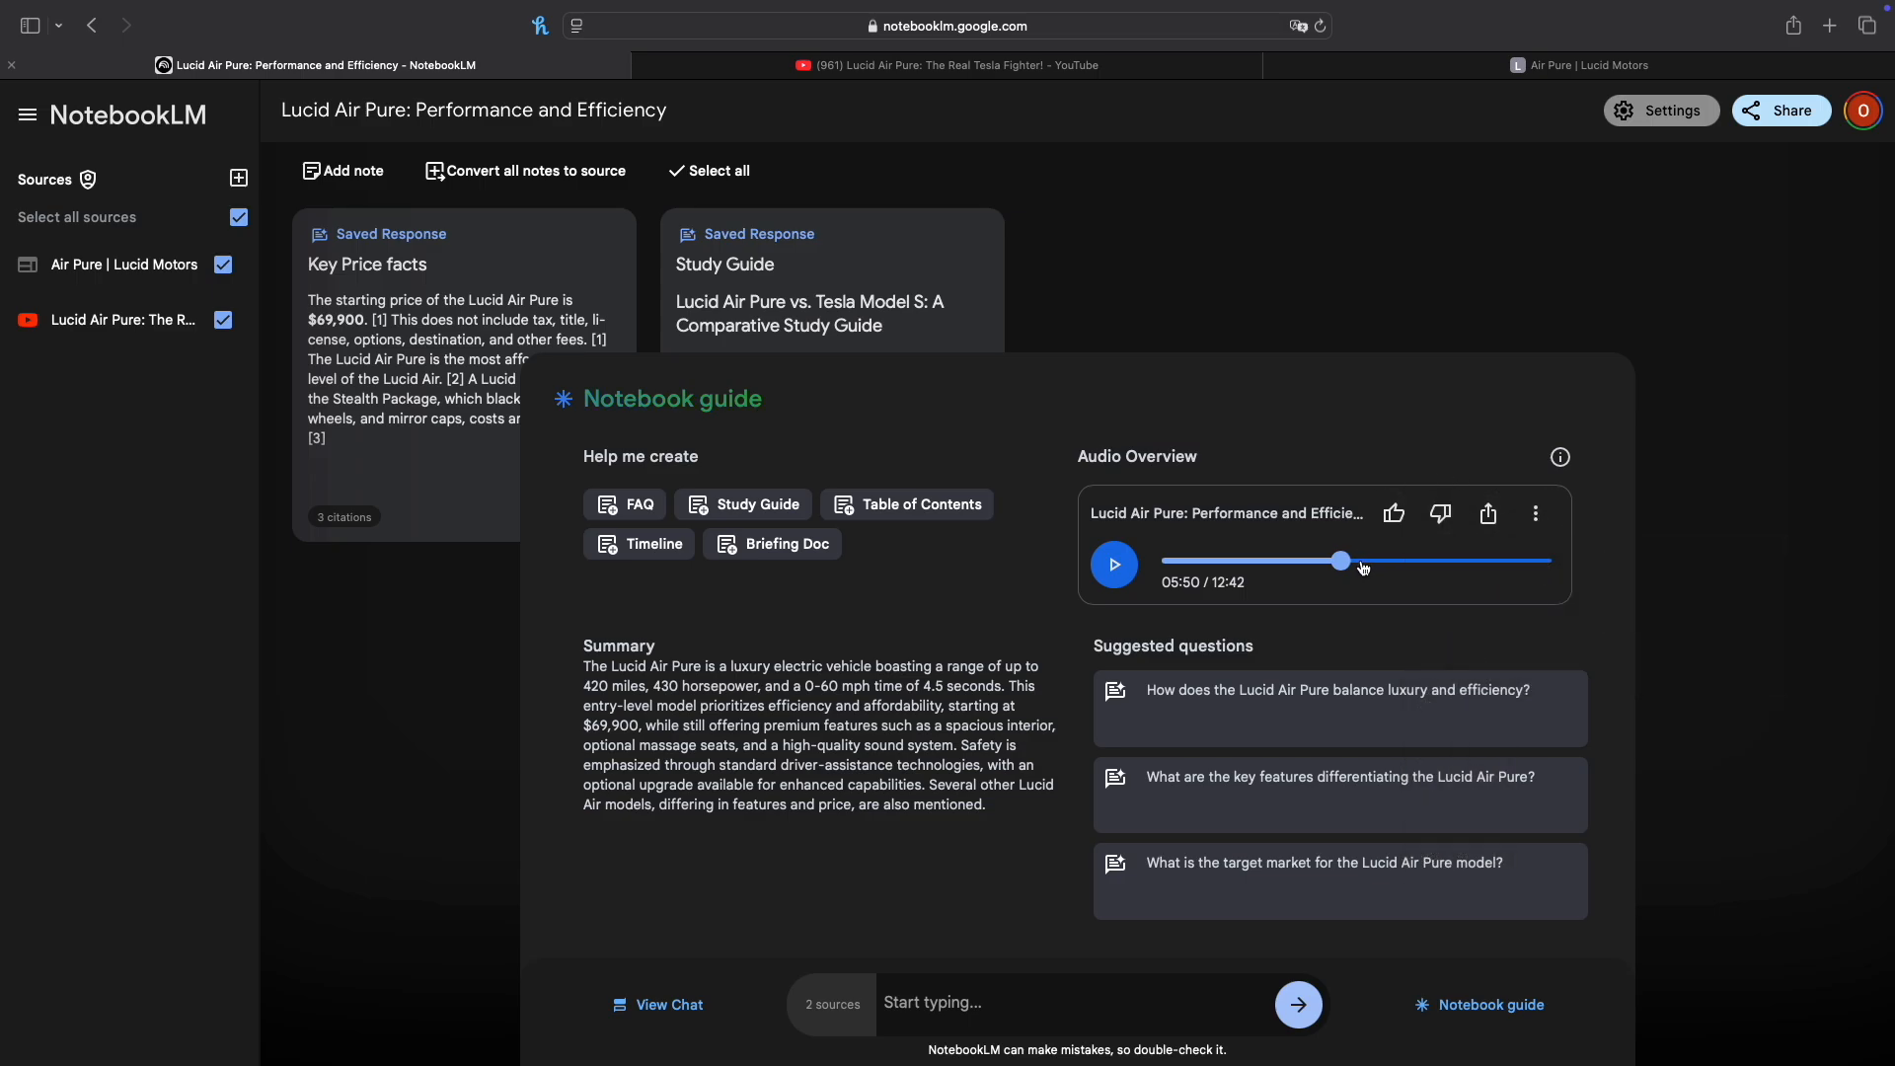